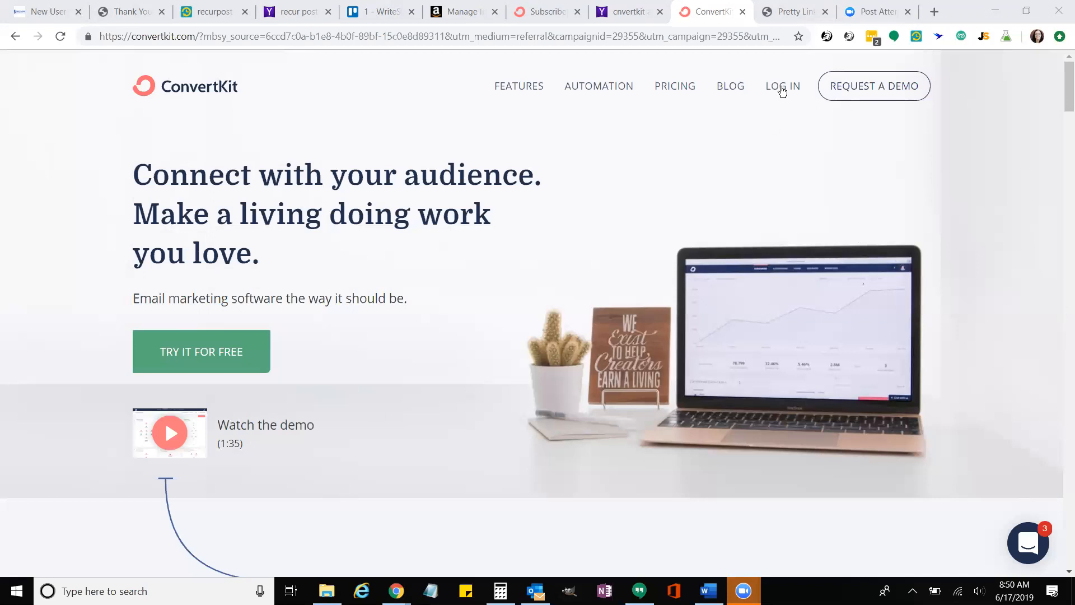
Log in to the ConvertKit account and examine the subscriber chart, lifetime totals, confirmed subscriber list and tags
click(779, 90)
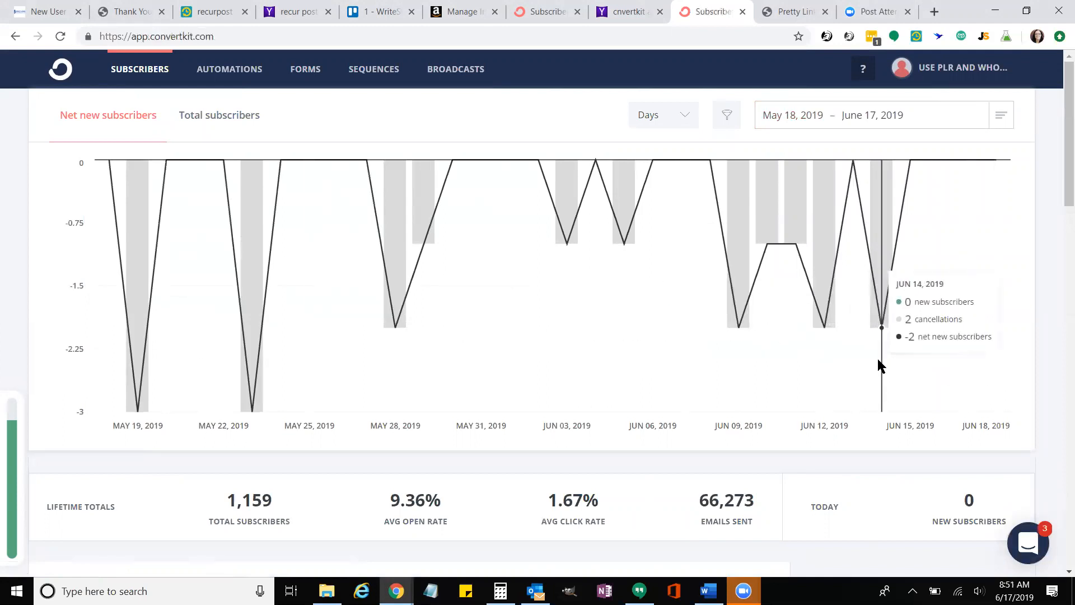
scroll(878, 359, down, 3)
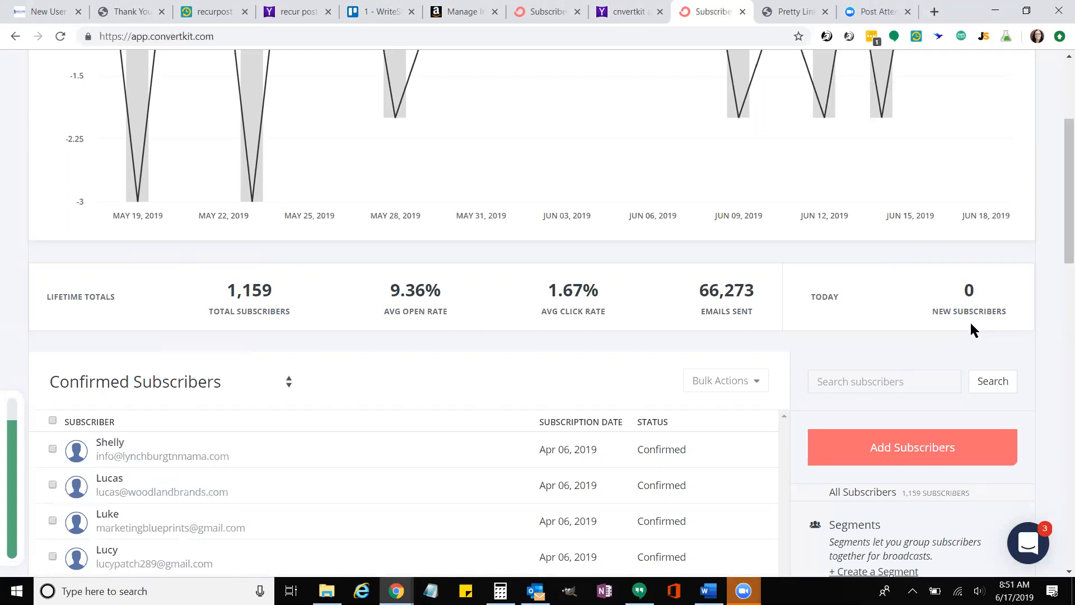
scroll(609, 442, down, 7)
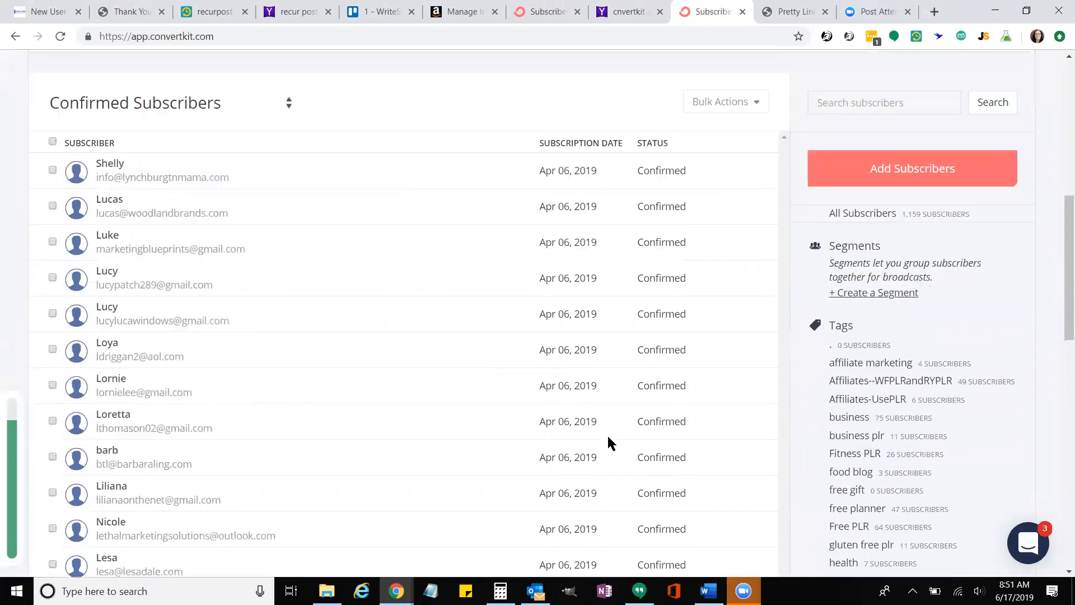
scroll(610, 443, down, 6)
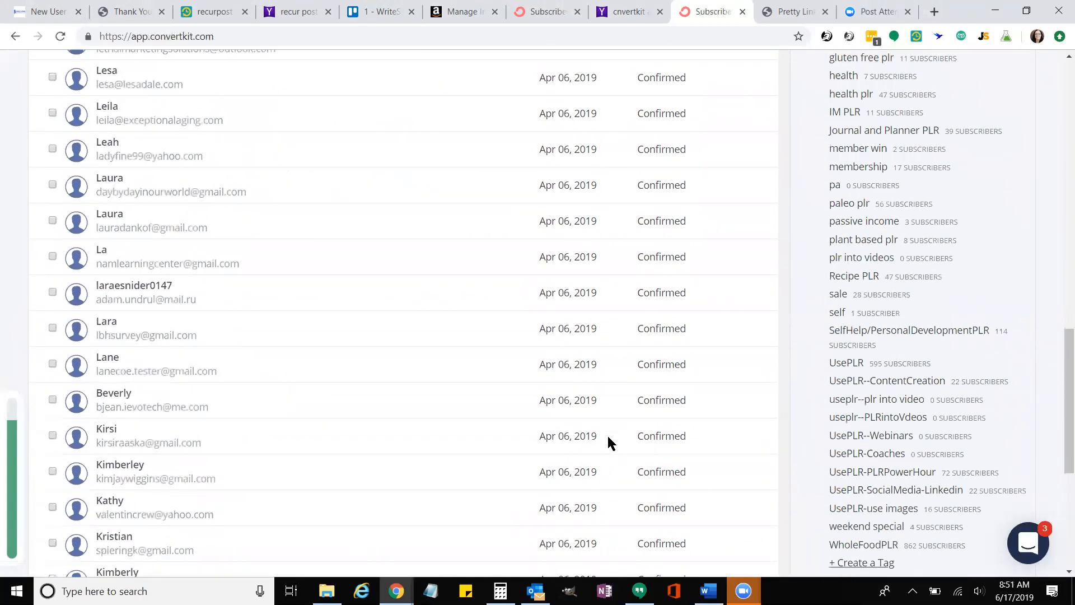
scroll(609, 442, up, 3)
scroll(609, 442, up, 12)
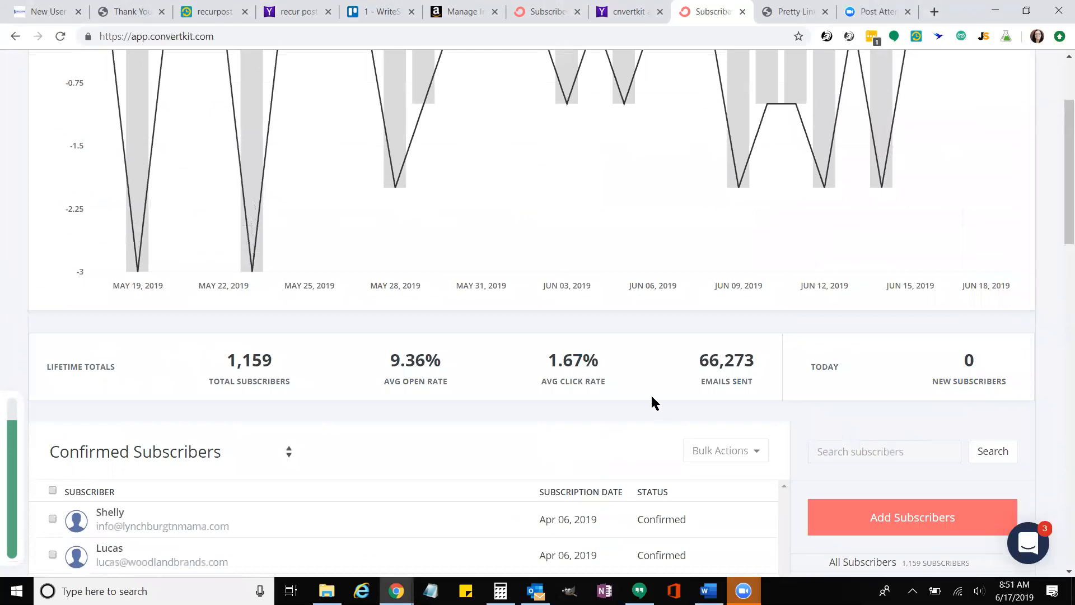
scroll(611, 414, up, 3)
scroll(336, 521, down, 3)
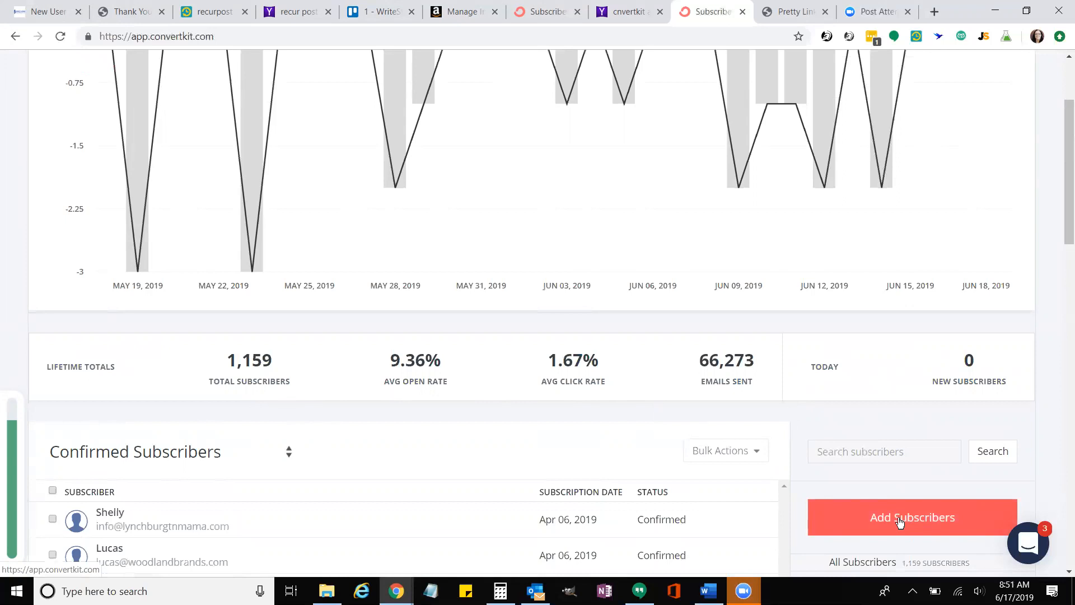
scroll(615, 515, up, 3)
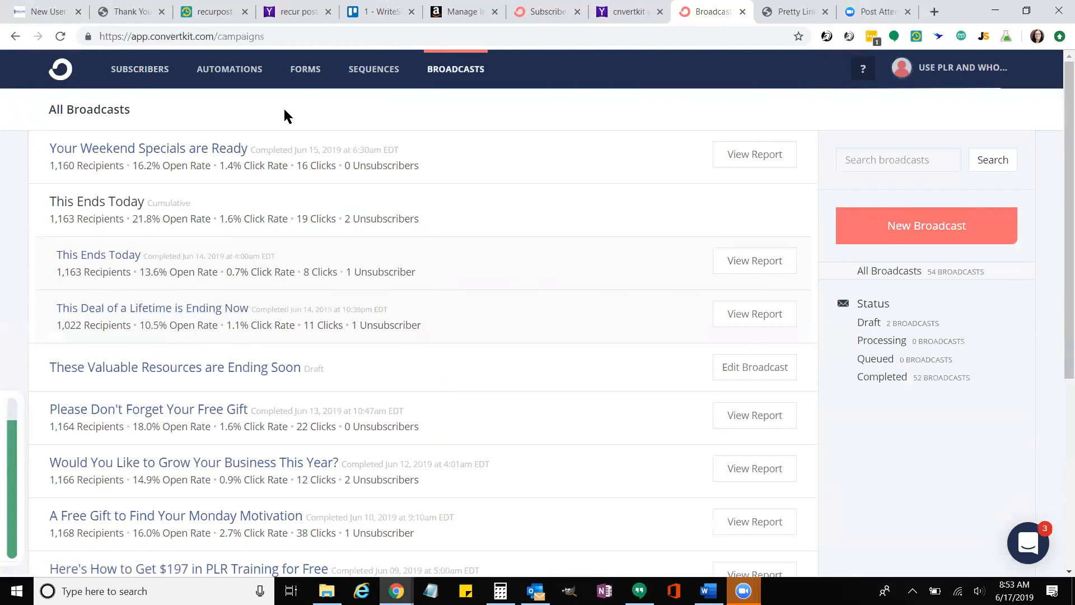
Duplicate the completed "Your Weekend Specials are Ready" broadcast from its report and open the new draft for editing
scroll(523, 266, down, 2)
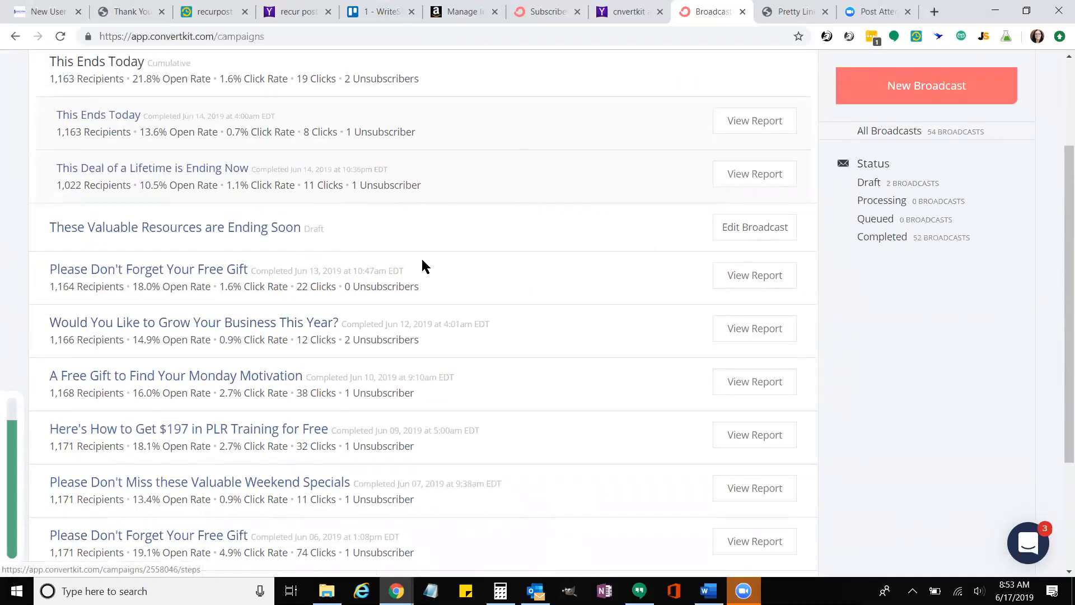
scroll(593, 264, up, 2)
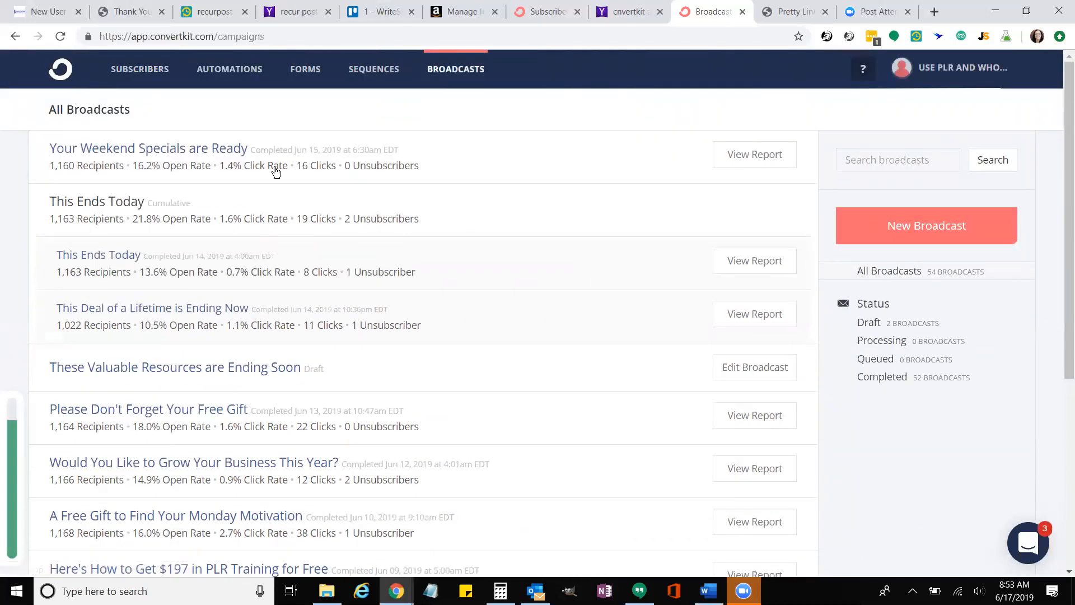
click(750, 154)
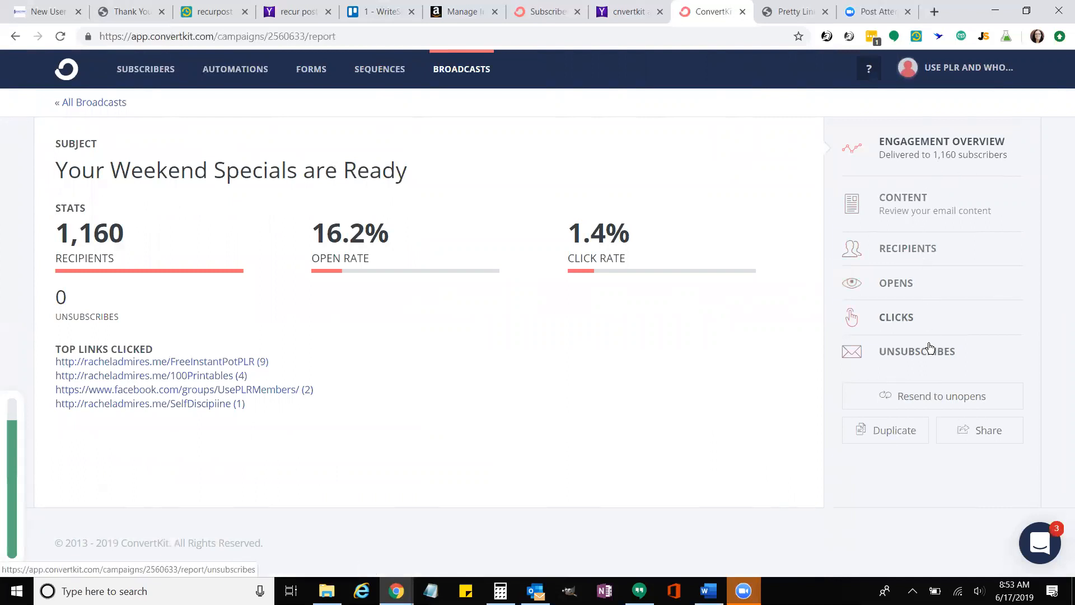
click(877, 437)
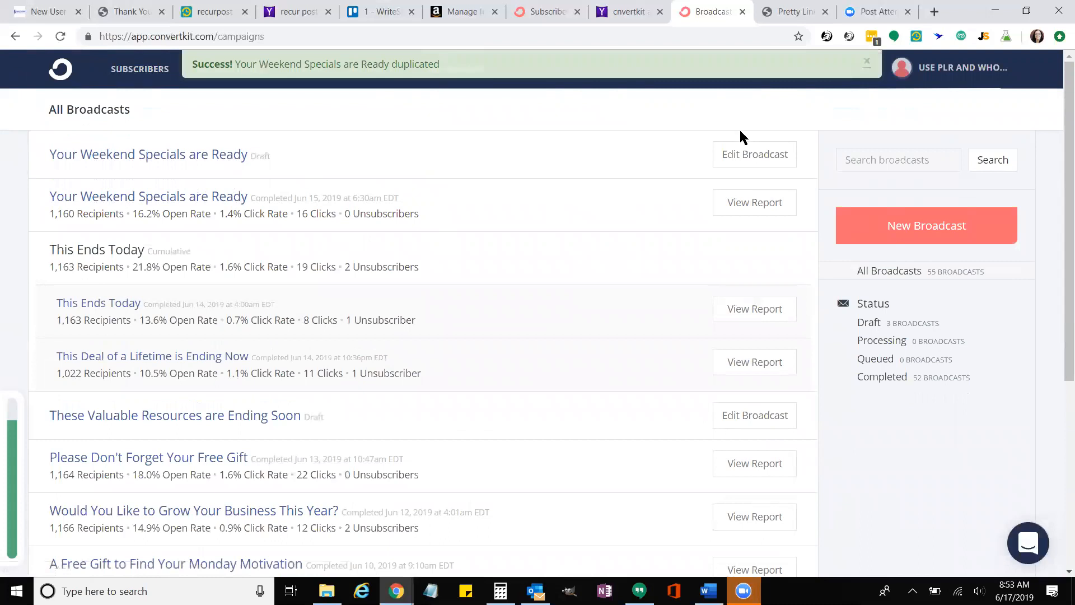
click(725, 159)
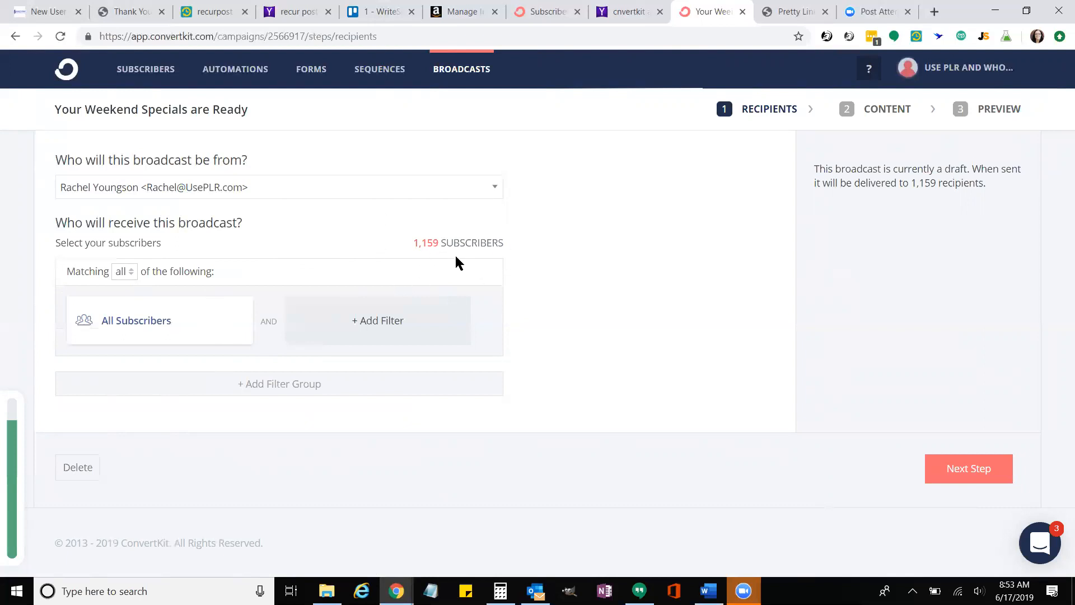
Remove the All Subscribers recipient filter and start a new filter, looking through the Within segment and Subscribed to options
click(242, 308)
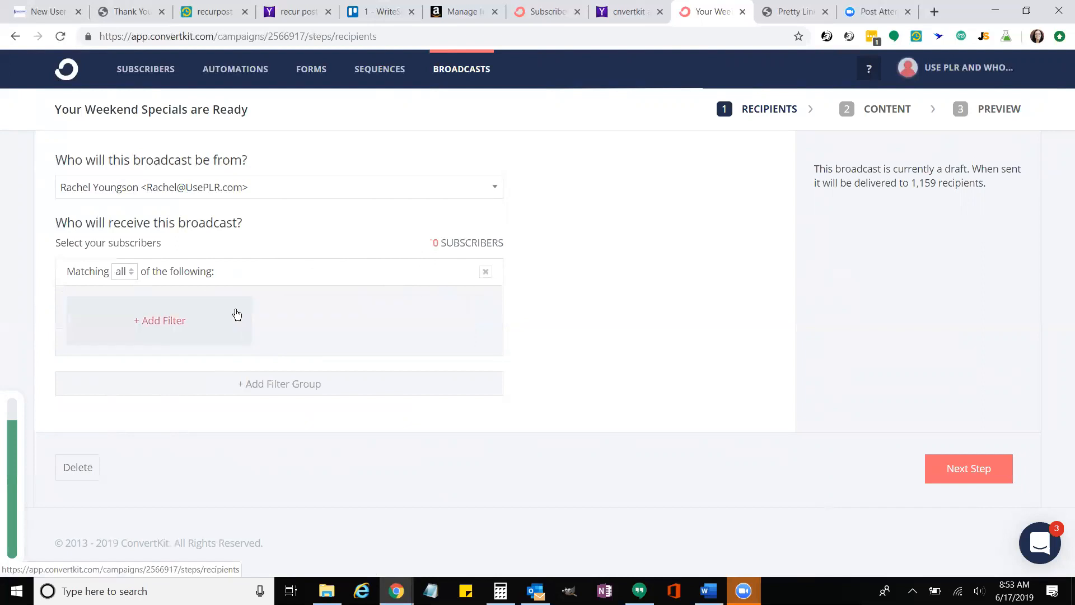
click(165, 331)
click(165, 328)
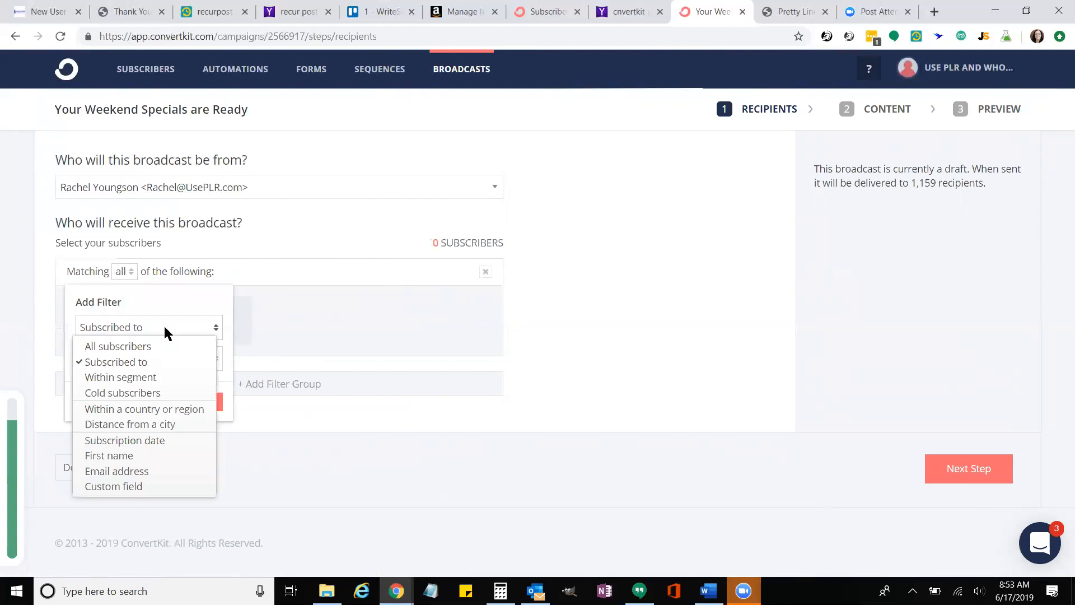
click(162, 378)
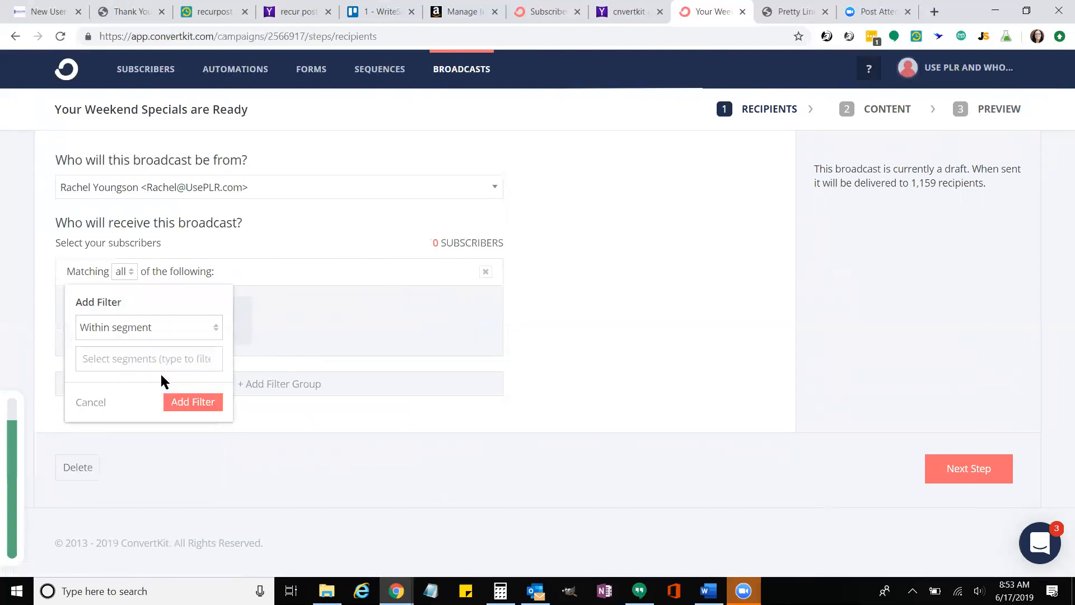
click(209, 327)
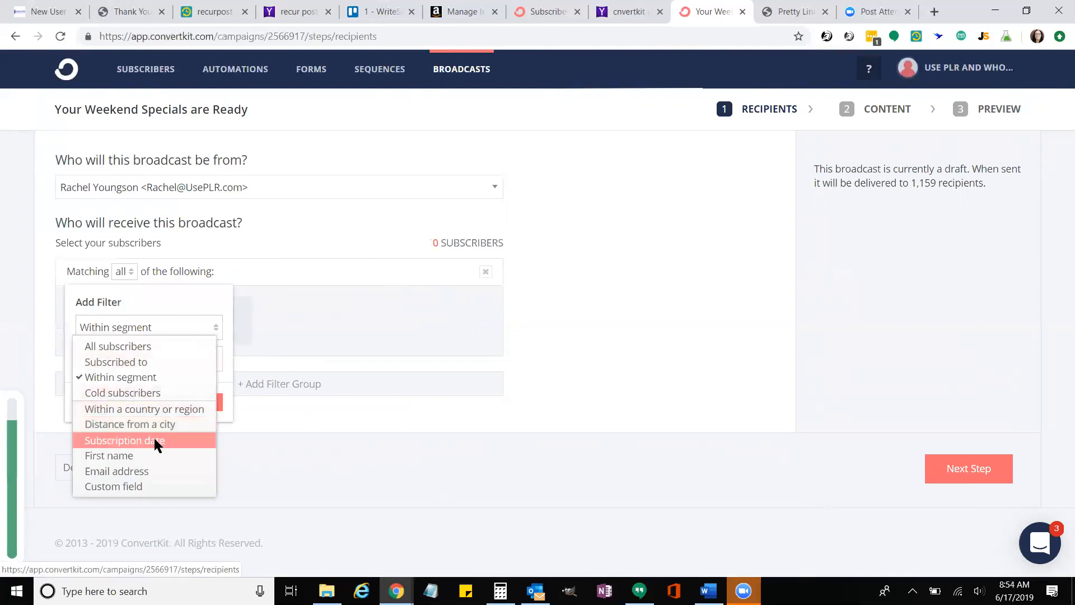
click(140, 361)
click(140, 361)
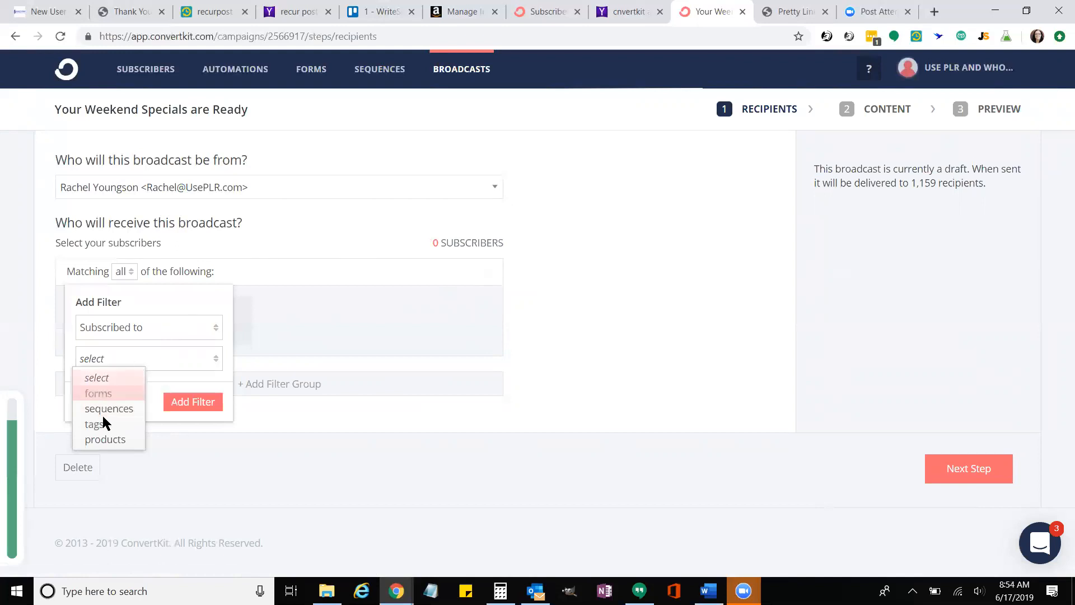
click(170, 350)
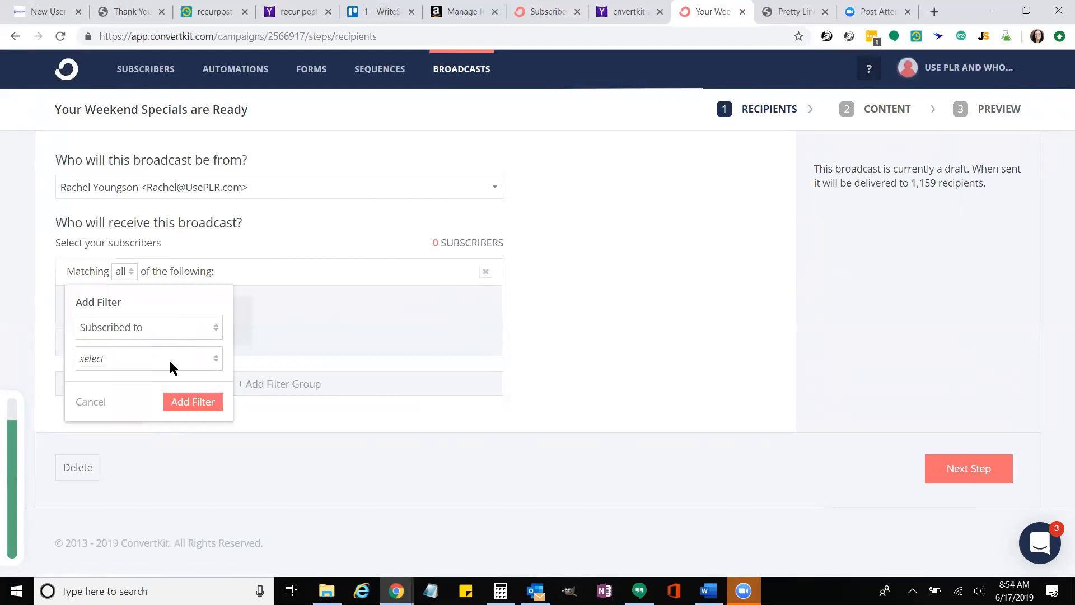
click(178, 332)
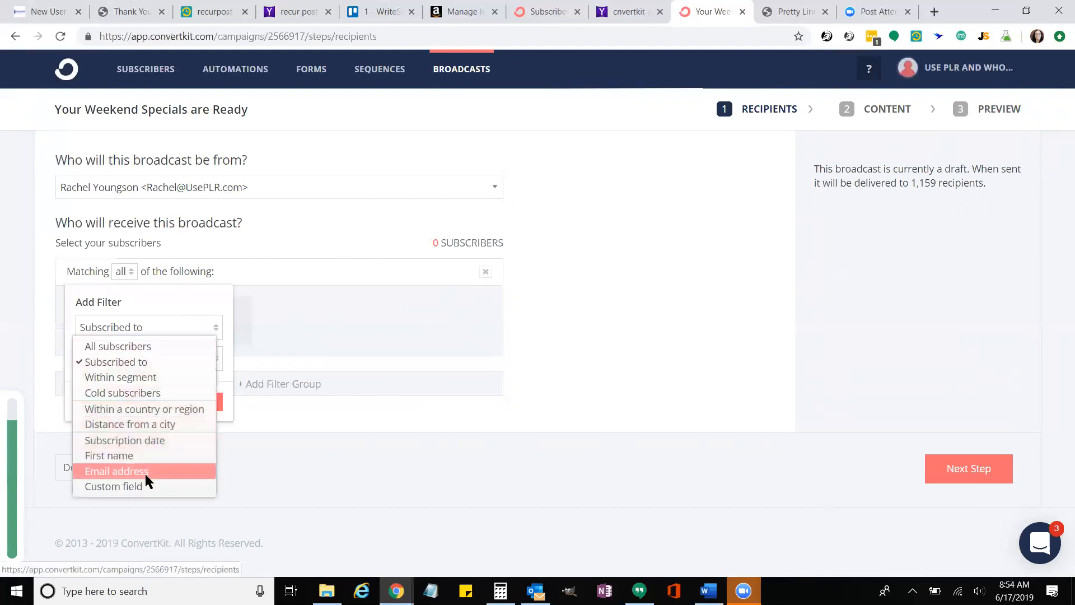
Add a recipient filter for people subscribed to the "free gift" tag
click(115, 362)
click(107, 358)
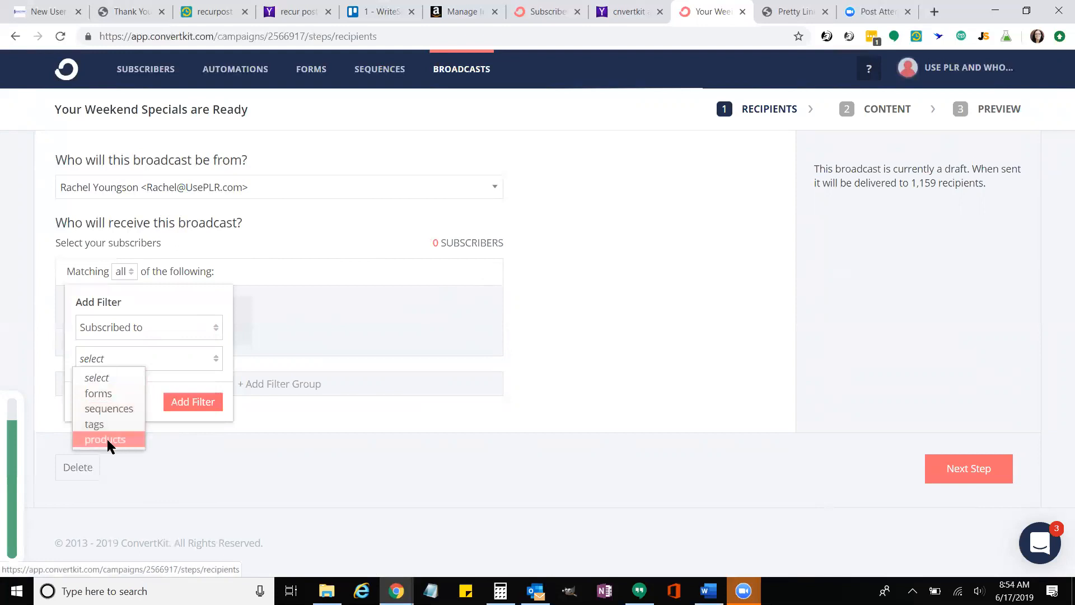
click(96, 426)
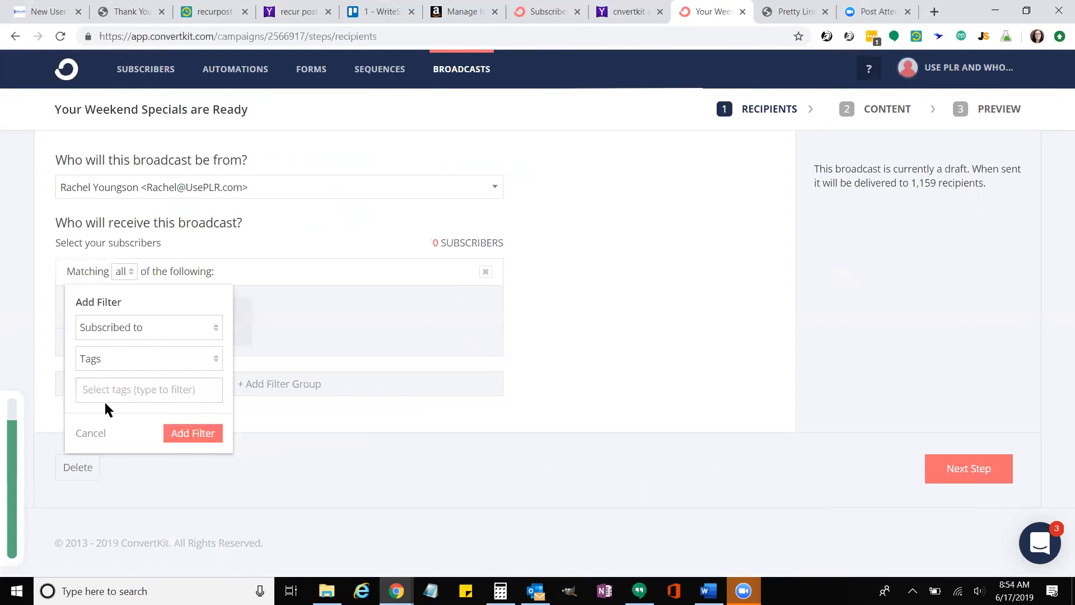
click(125, 393)
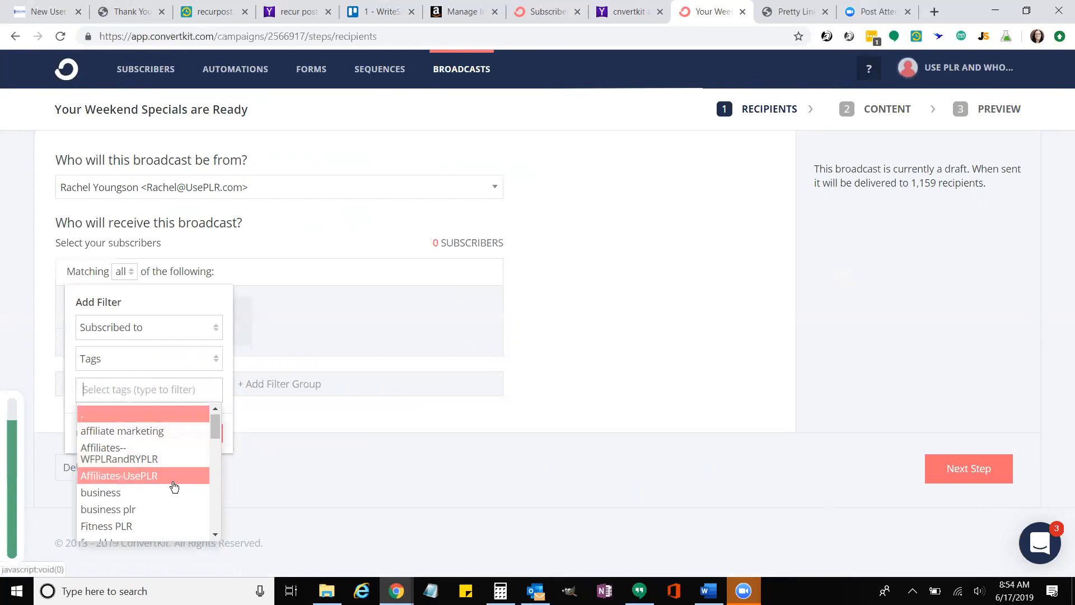
scroll(174, 486, down, 1)
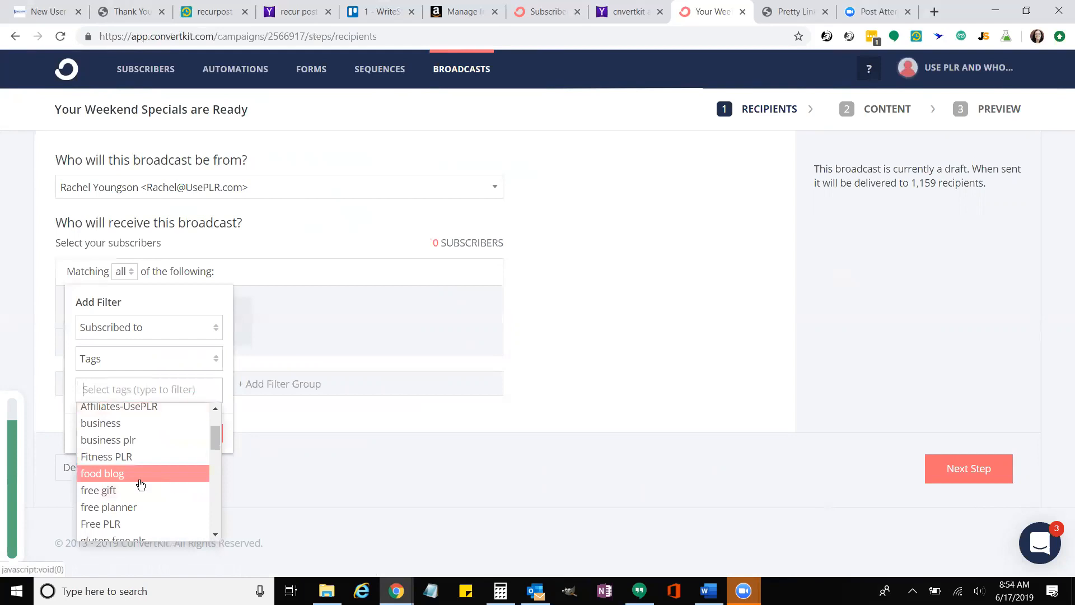
click(121, 498)
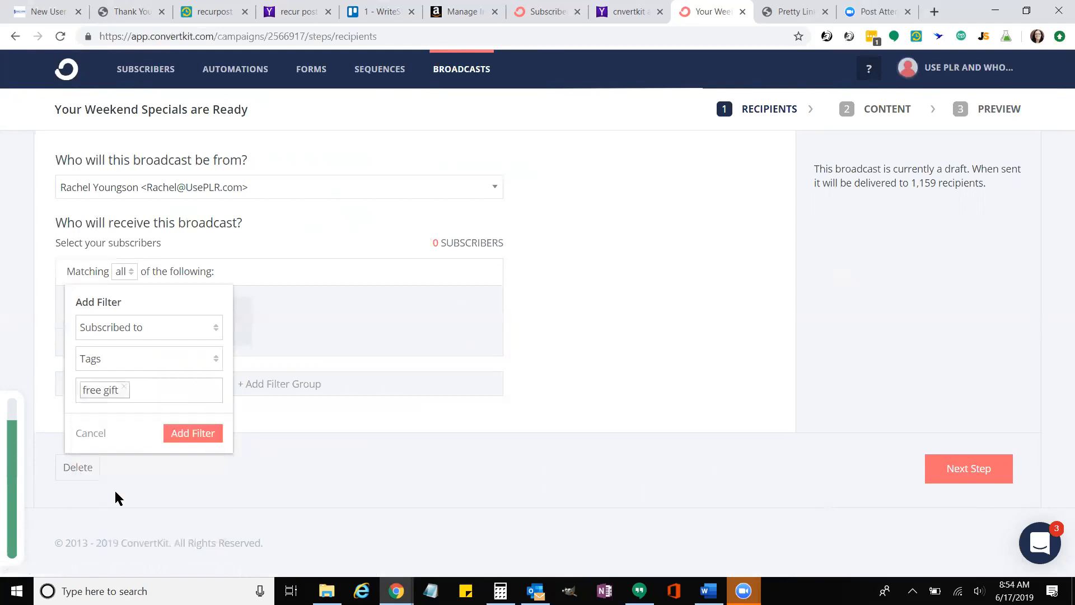
click(188, 435)
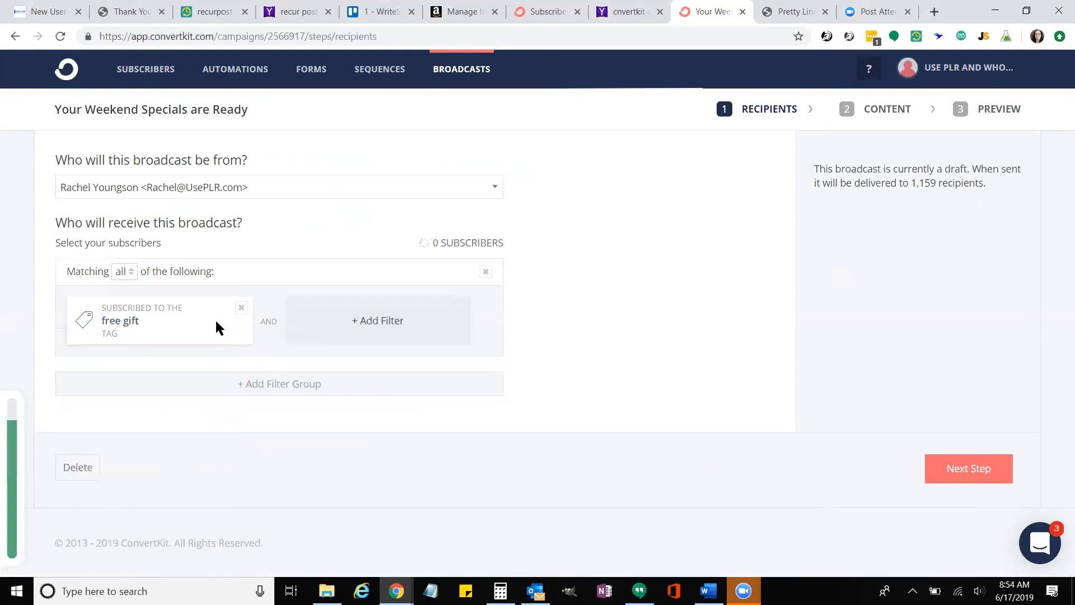
Edit the recipient filter, replacing the "free gift" tag with "Fitness PLR"
click(131, 336)
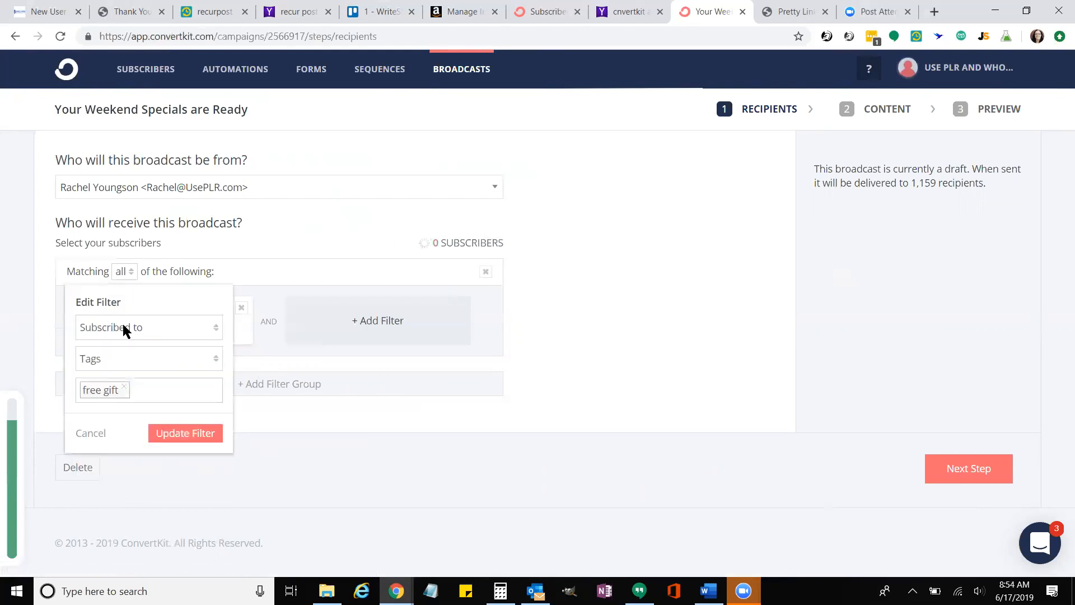
click(123, 357)
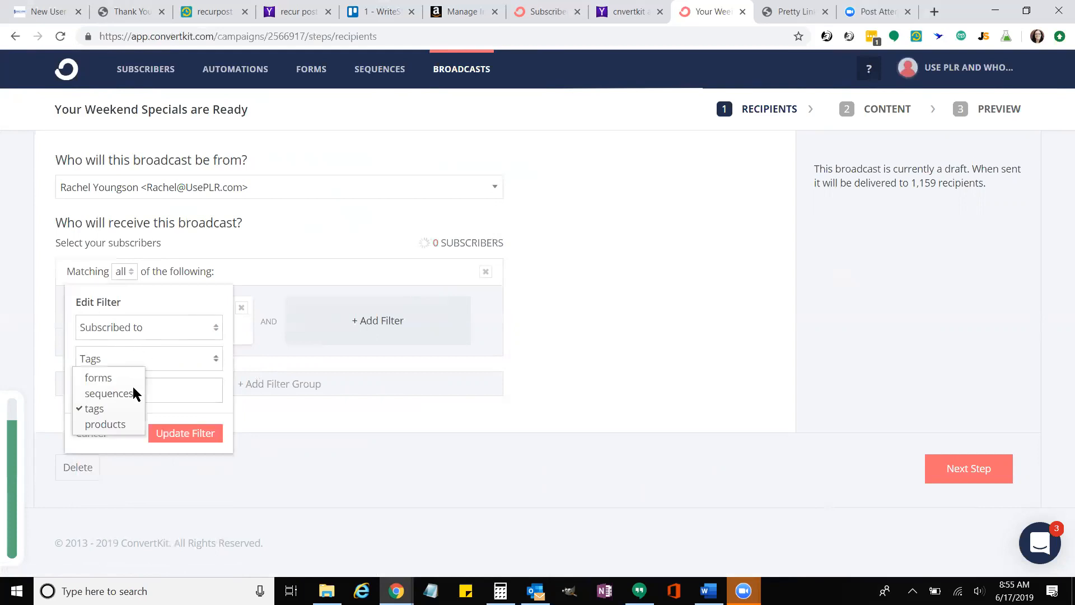
click(112, 402)
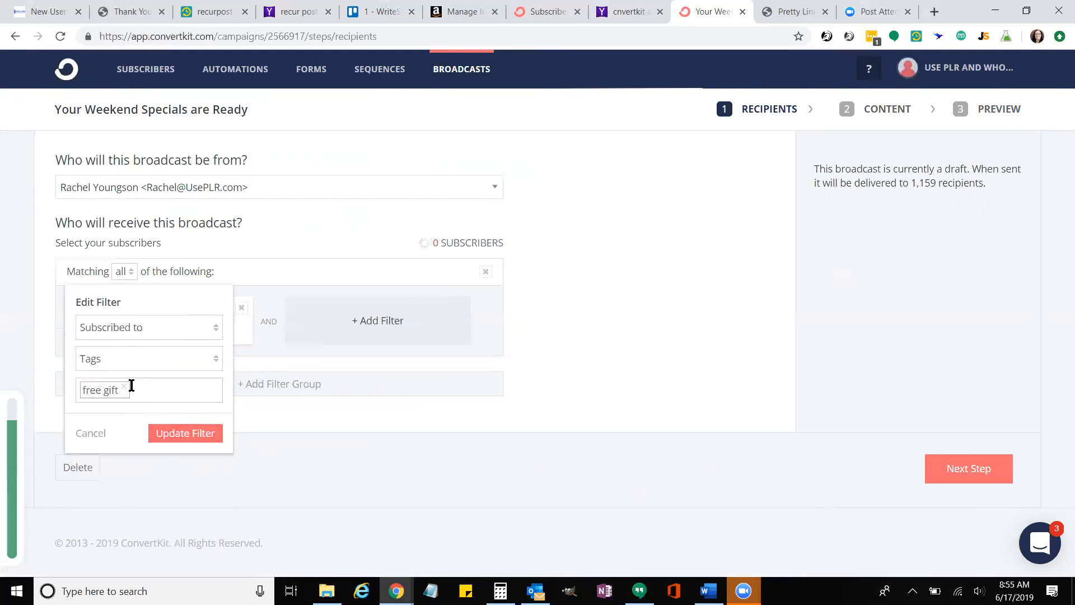
click(123, 387)
click(131, 390)
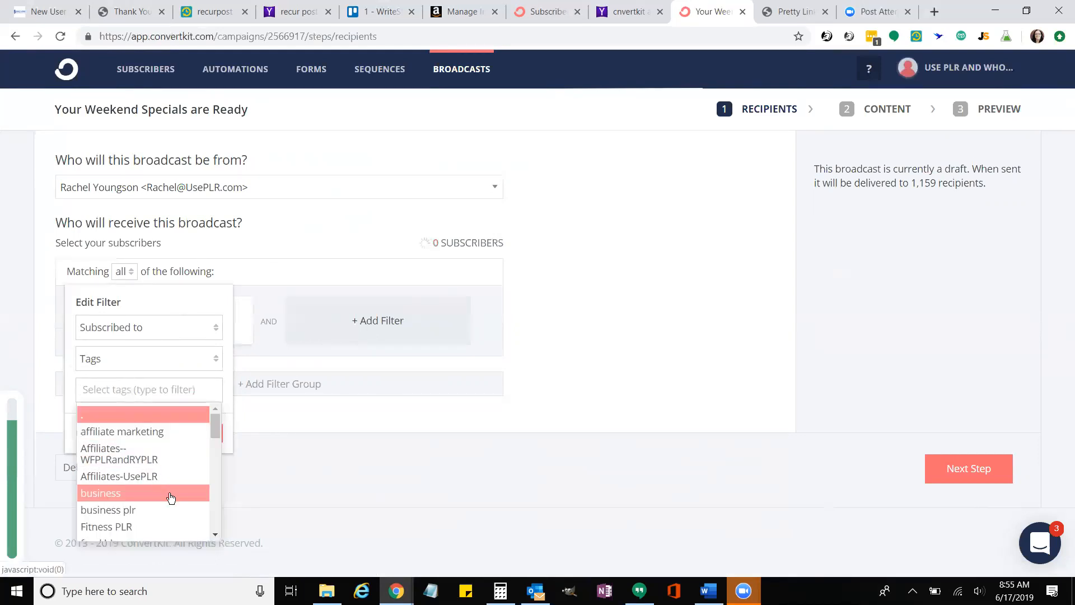
scroll(171, 498, down, 1)
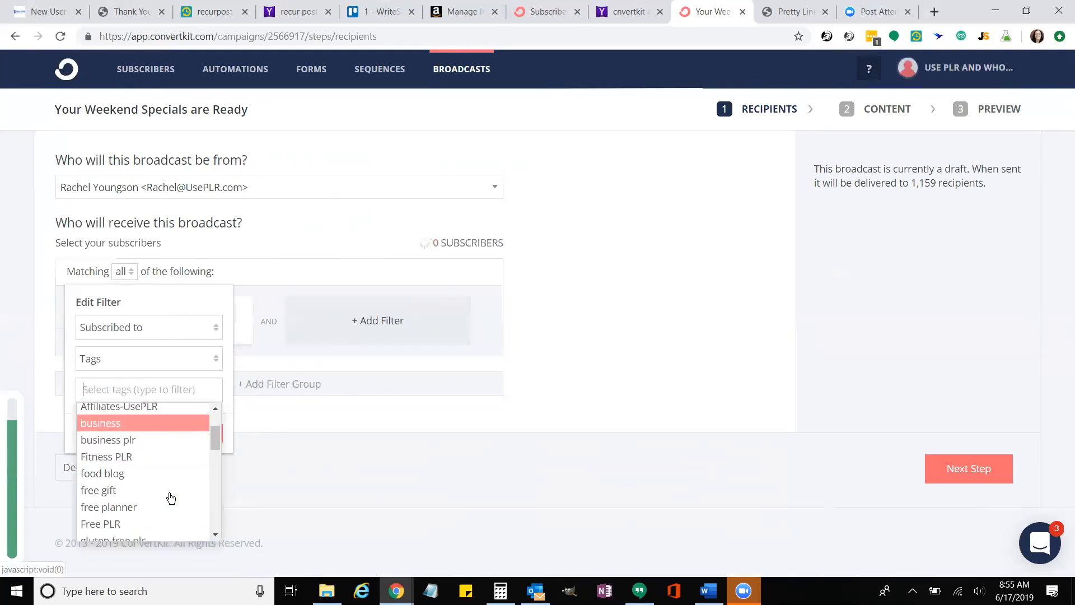
click(126, 455)
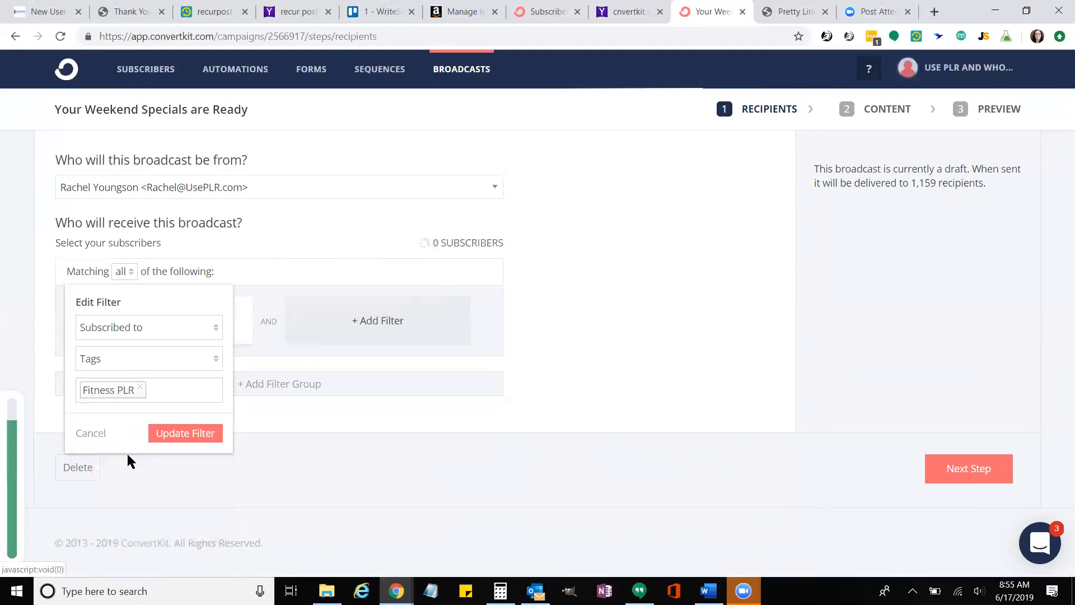
click(164, 437)
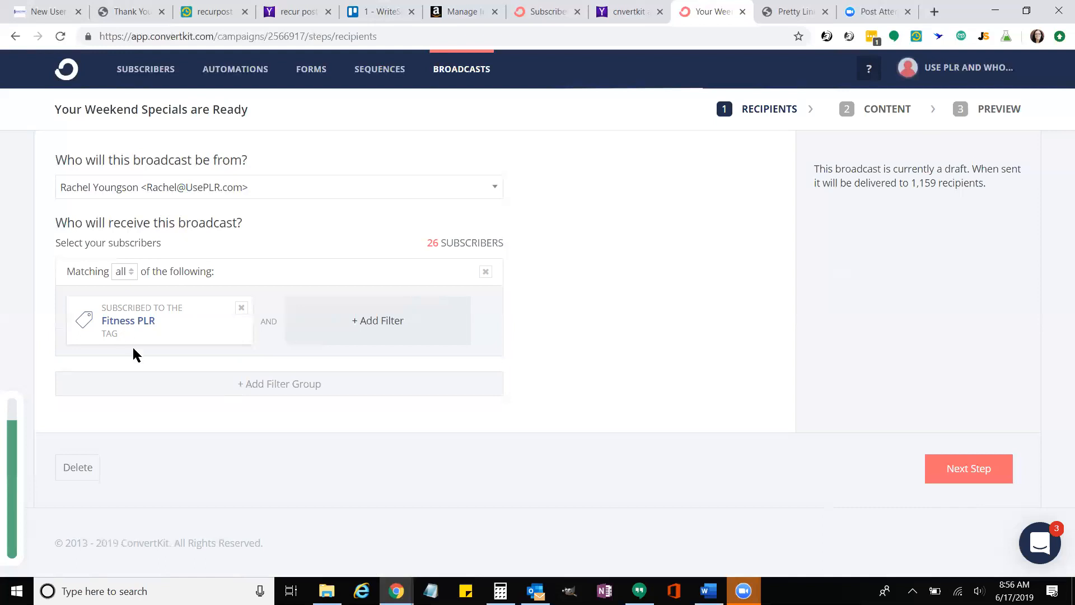
Continue to the broadcast's email content and try out a second A/B subject line, removing it again
click(978, 472)
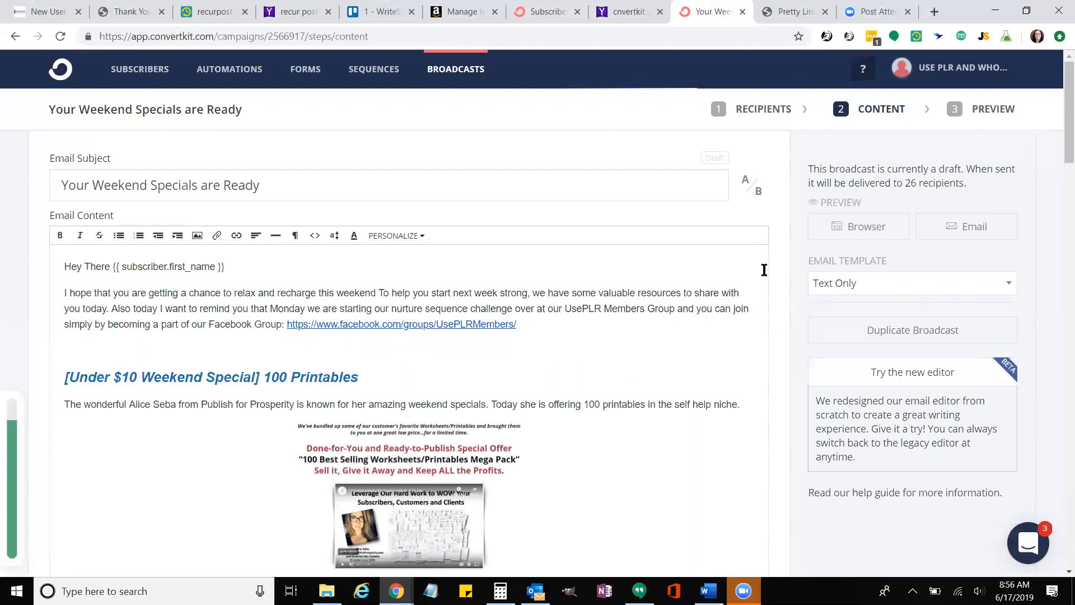
click(750, 186)
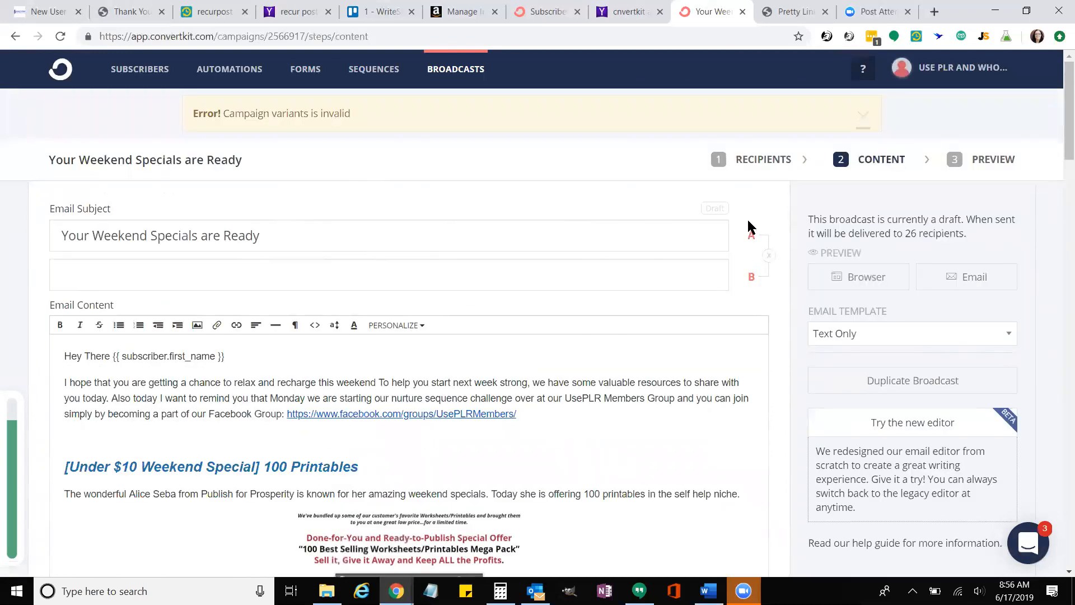
click(768, 255)
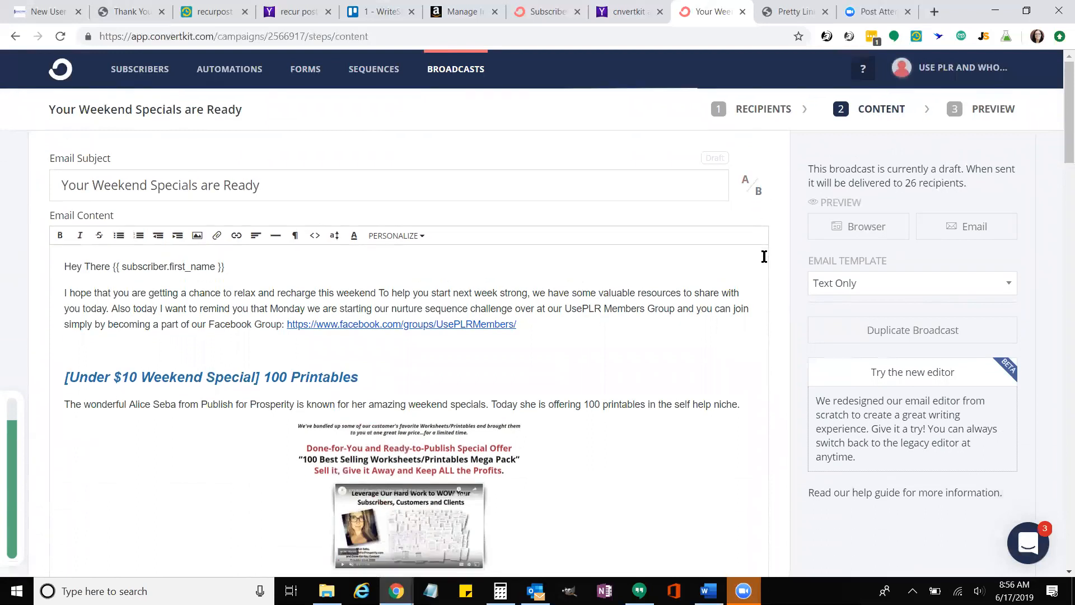
Try out a second A/B subject line reading "jgj" and look through the email body
click(752, 187)
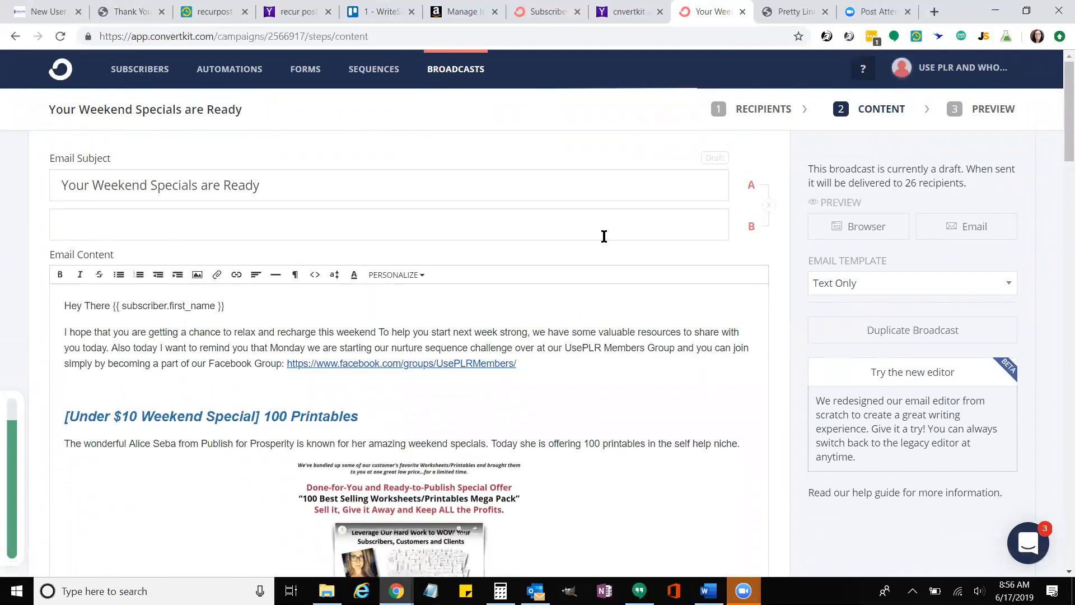
click(144, 278)
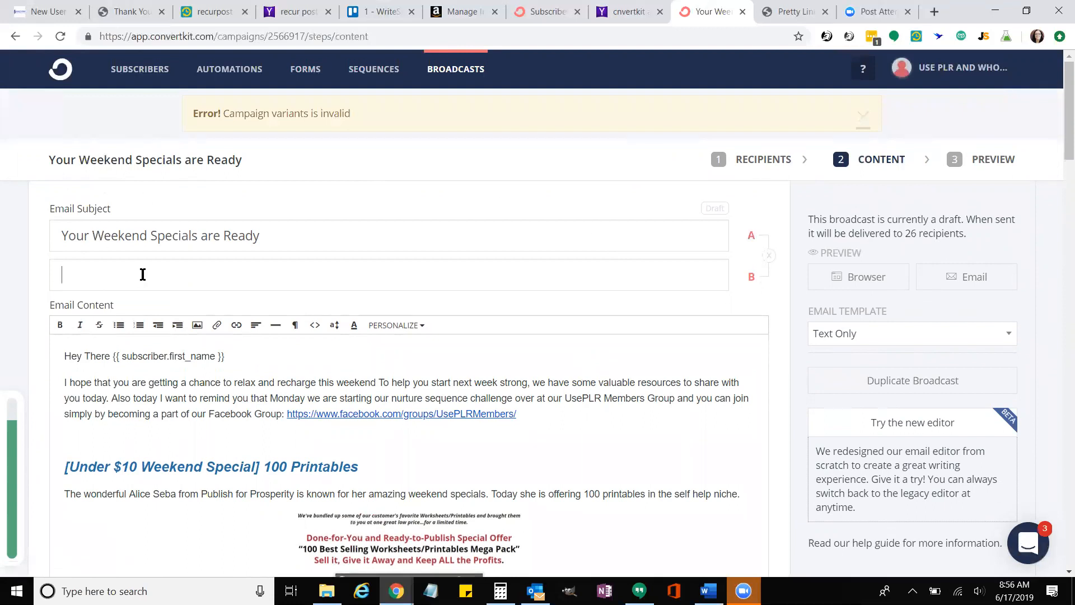
text(jgj)
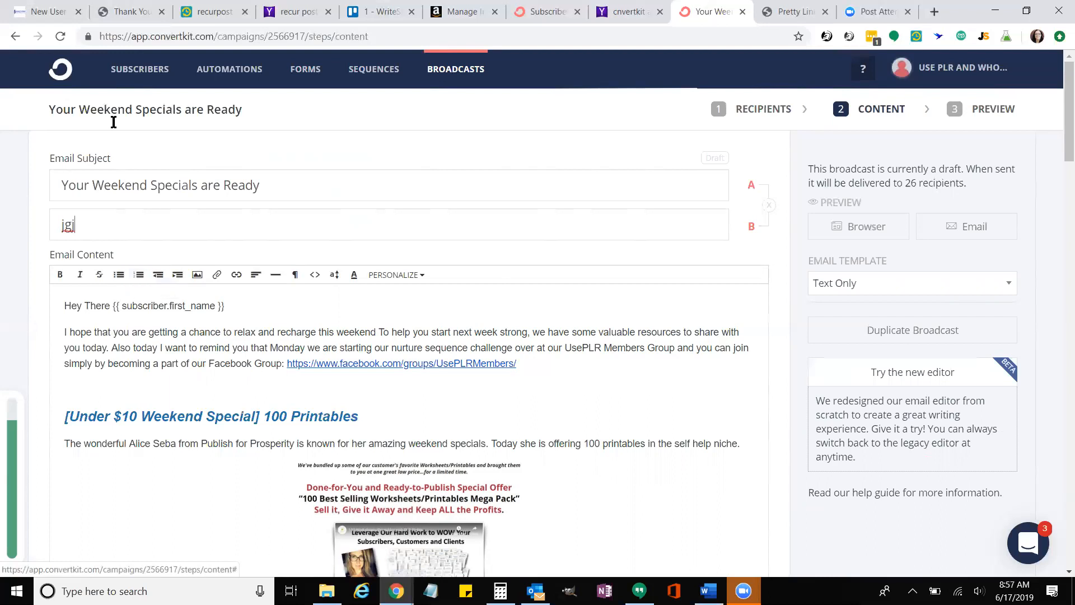
scroll(131, 257, down, 20)
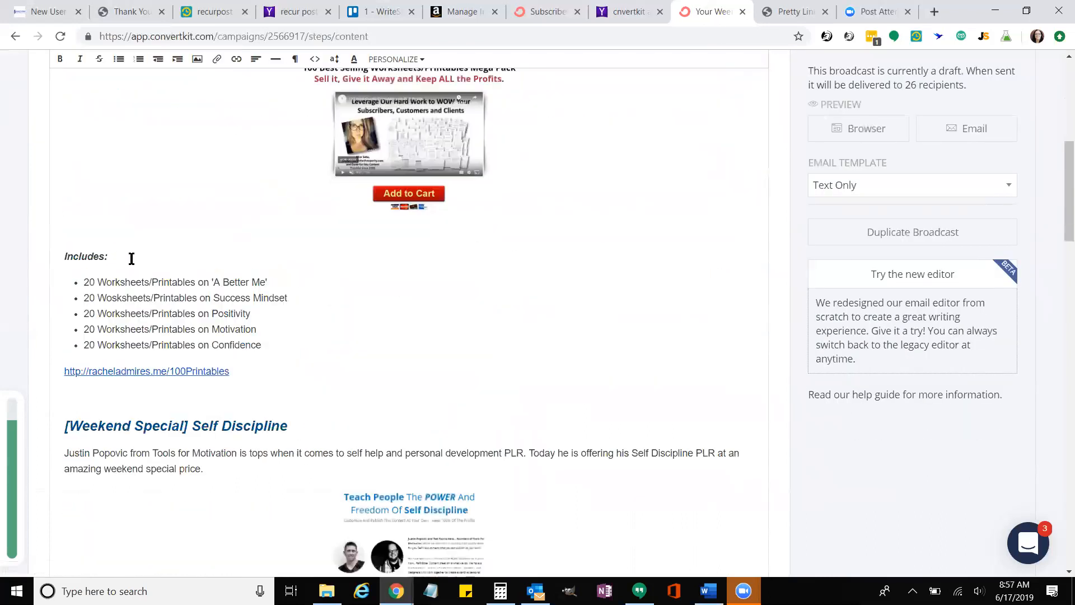
scroll(362, 321, up, 15)
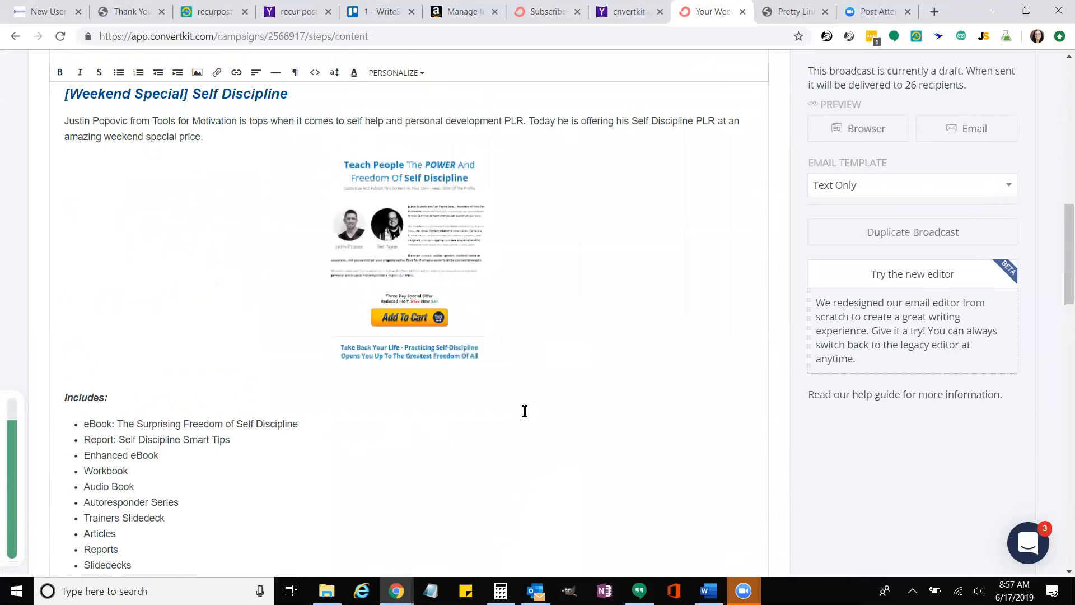
scroll(442, 316, up, 4)
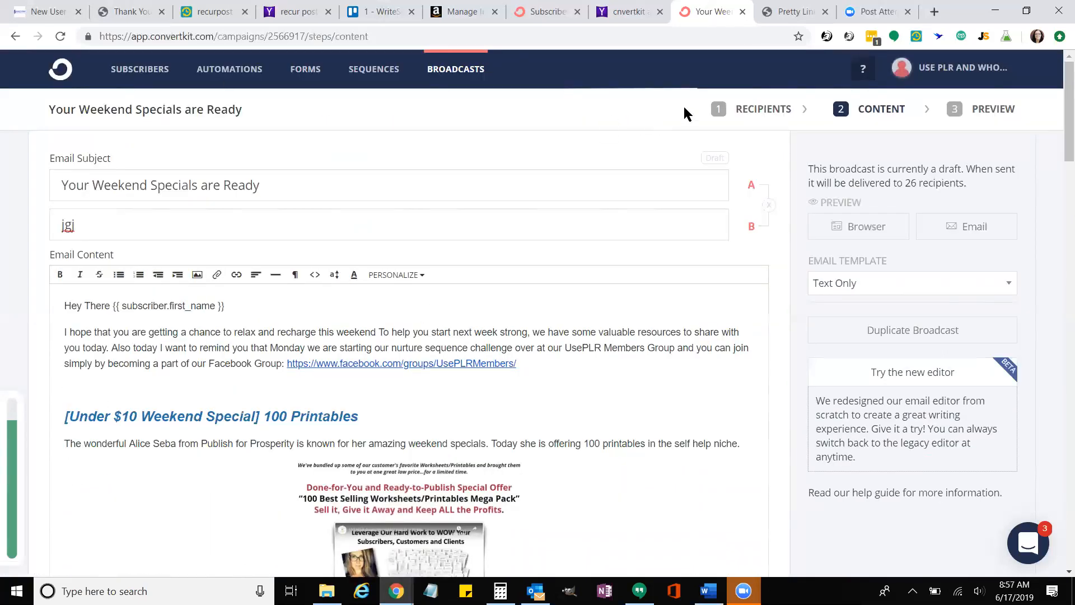
Go back to the recipients, replace the Fitness PLR filter with All subscribers and continue to the email content
click(769, 112)
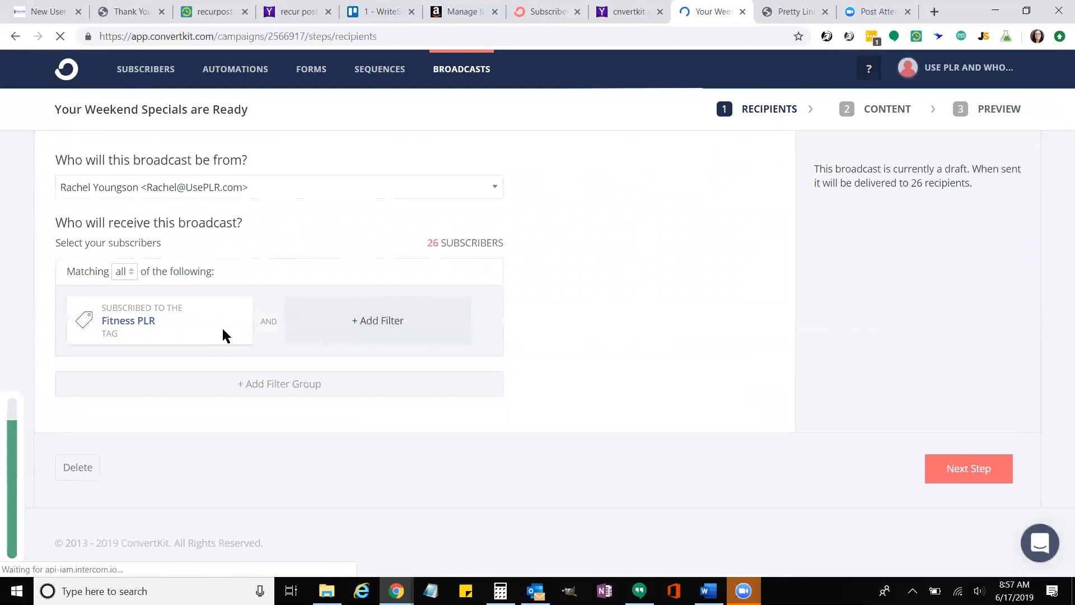
click(240, 308)
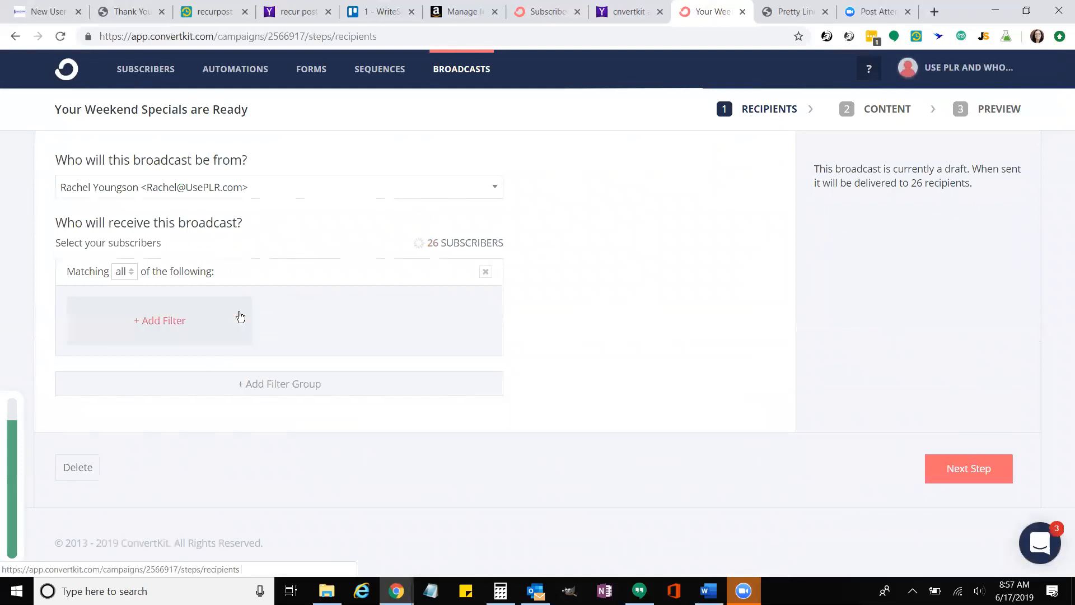
click(149, 320)
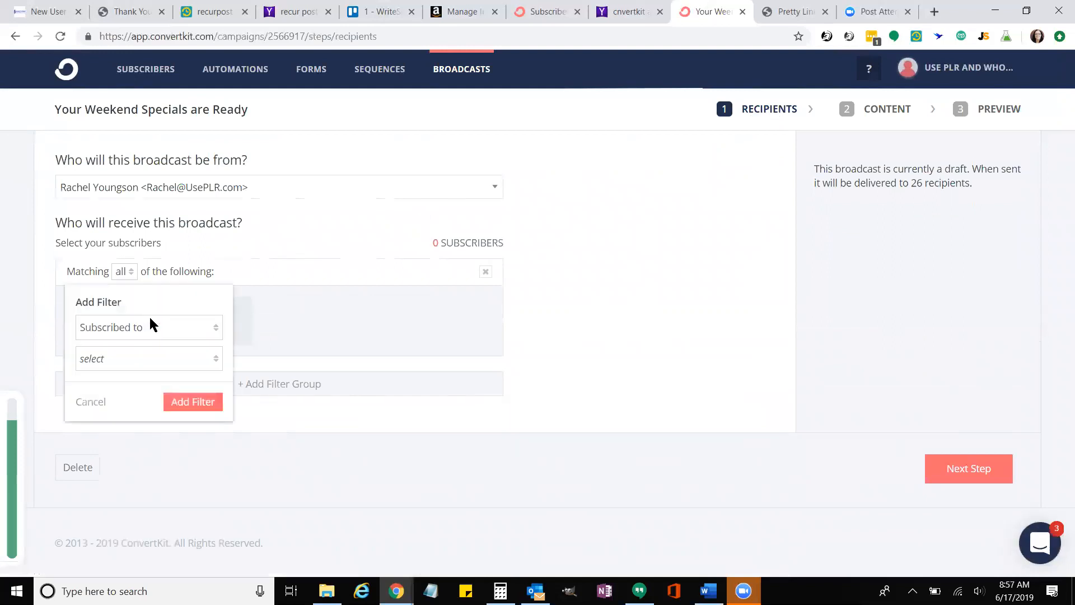
click(150, 323)
click(144, 343)
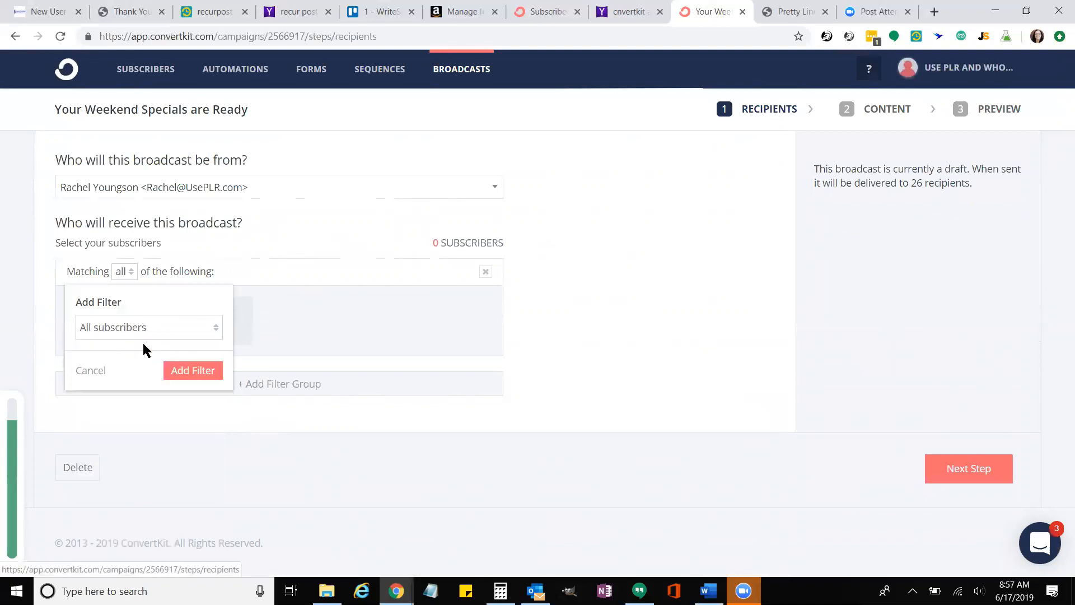
click(209, 370)
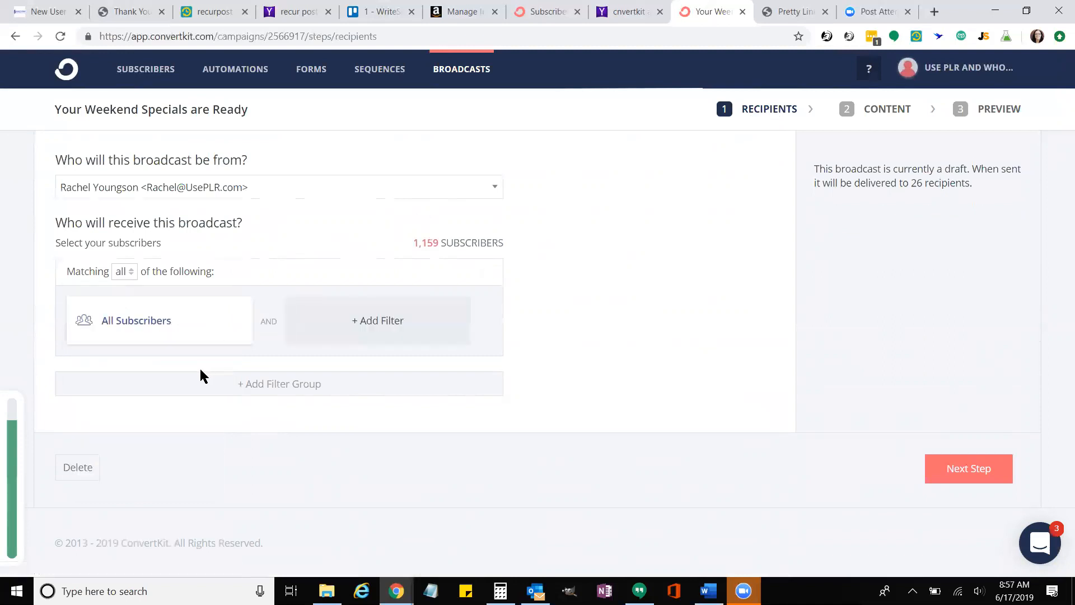
click(950, 474)
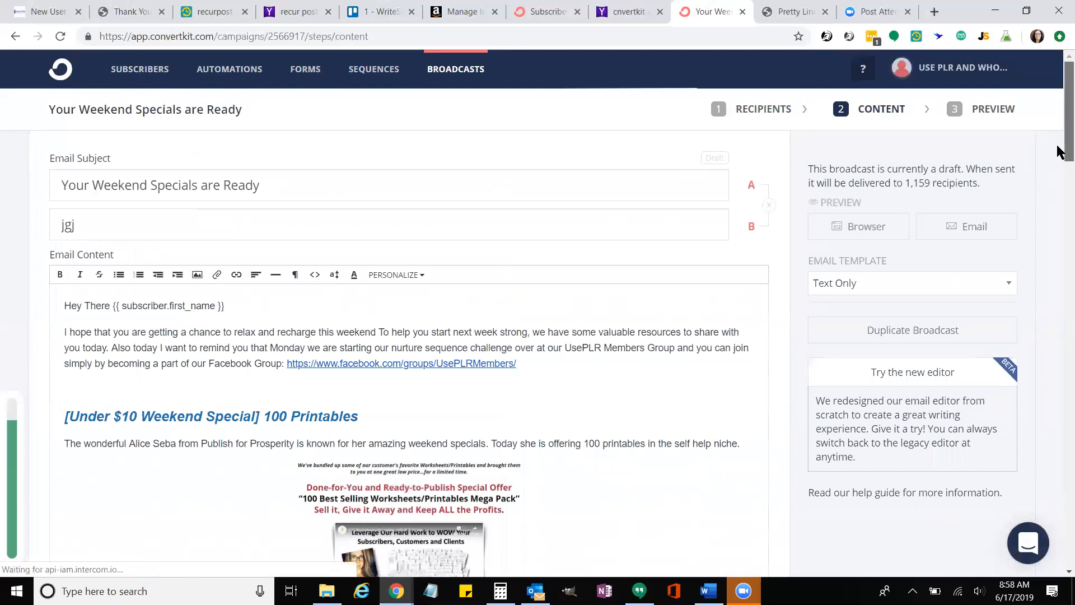
Clear the "jgj" text and remove the second A/B subject line
scroll(1060, 150, down, 1)
click(93, 170)
key(BackSpace)
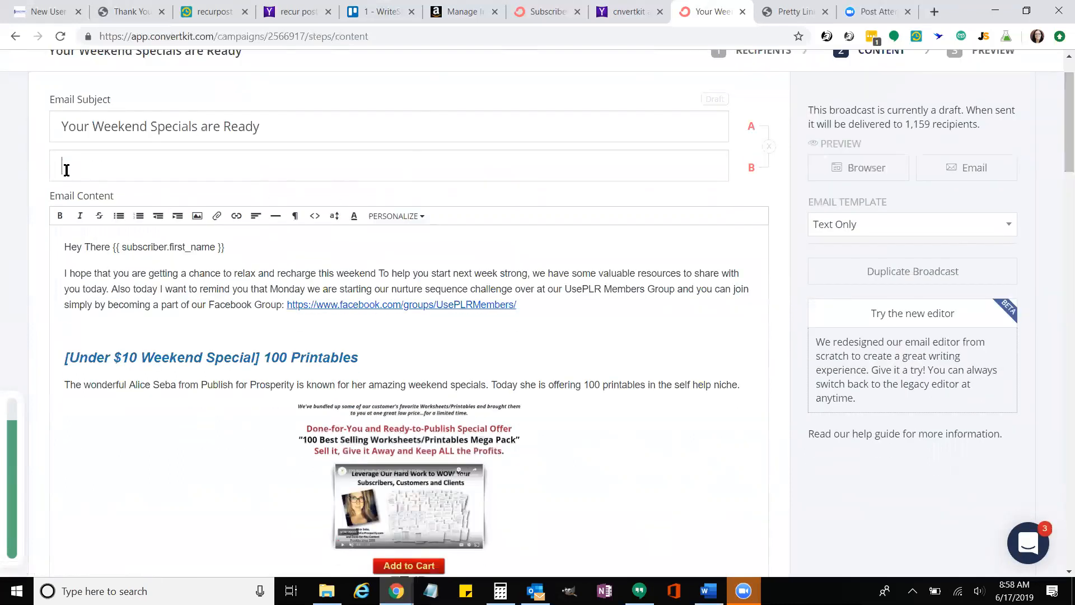
click(771, 148)
Replace the email subject with "Your Free Gift to Find Your Monday Motivation"
triple_click(190, 118)
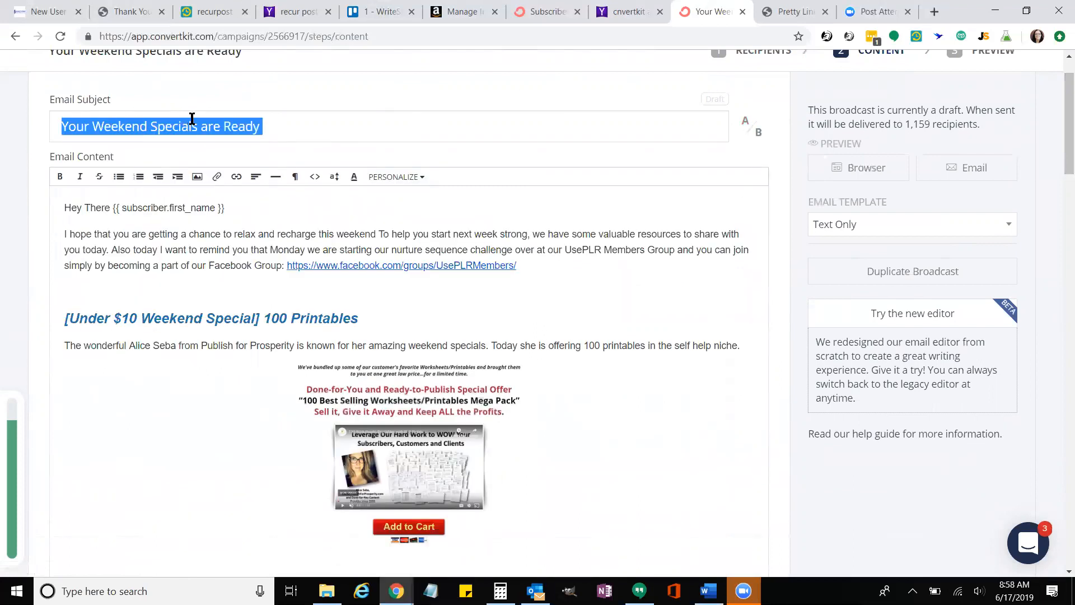
key(BackSpace)
text(Your Free Gift)
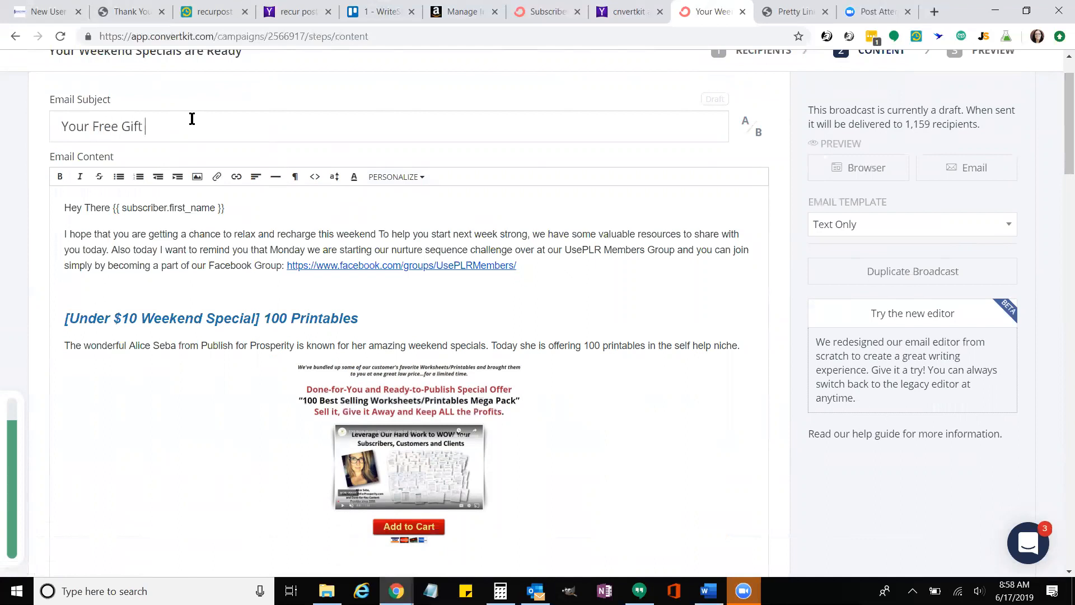
text( to Find Your Monday Motivation)
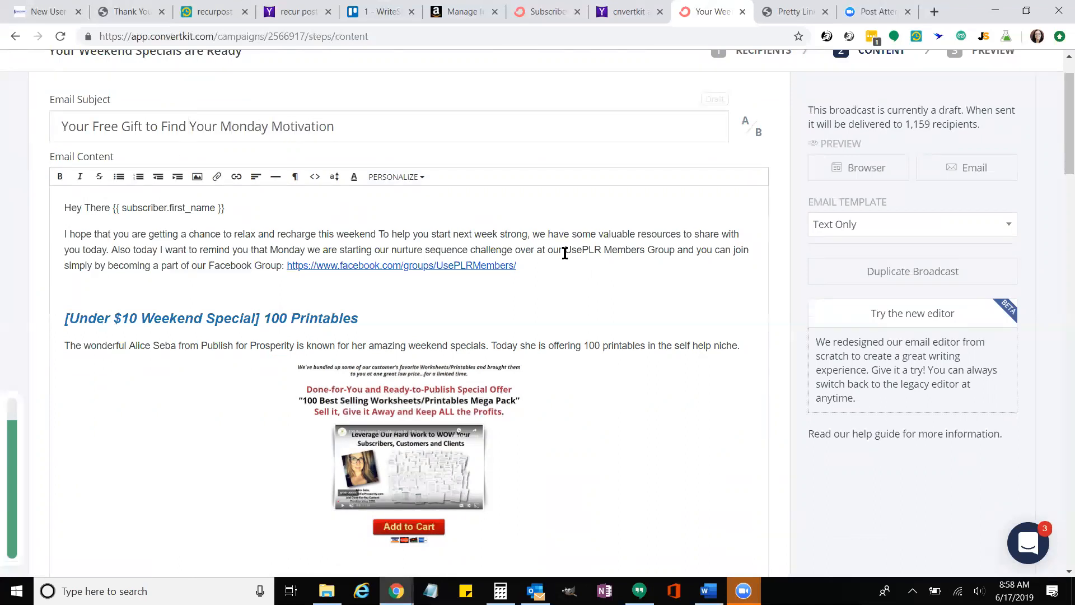
Split the email's intro paragraph in two, starting a new paragraph at "Also today I want to remind you"
click(532, 270)
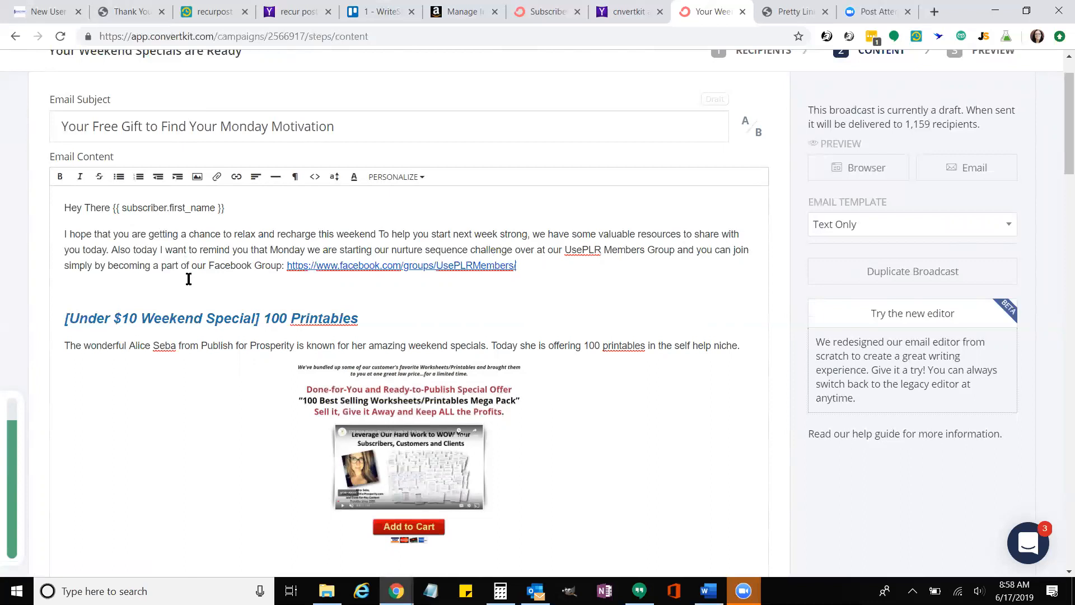
click(282, 265)
drag(282, 265, 201, 265)
click(161, 267)
click(646, 250)
click(111, 249)
key(Return)
Replace the intro with "I hope that you had a chance to relax and recharge over the weekend and are ready to meet your goals for the week."
drag(113, 251, 50, 245)
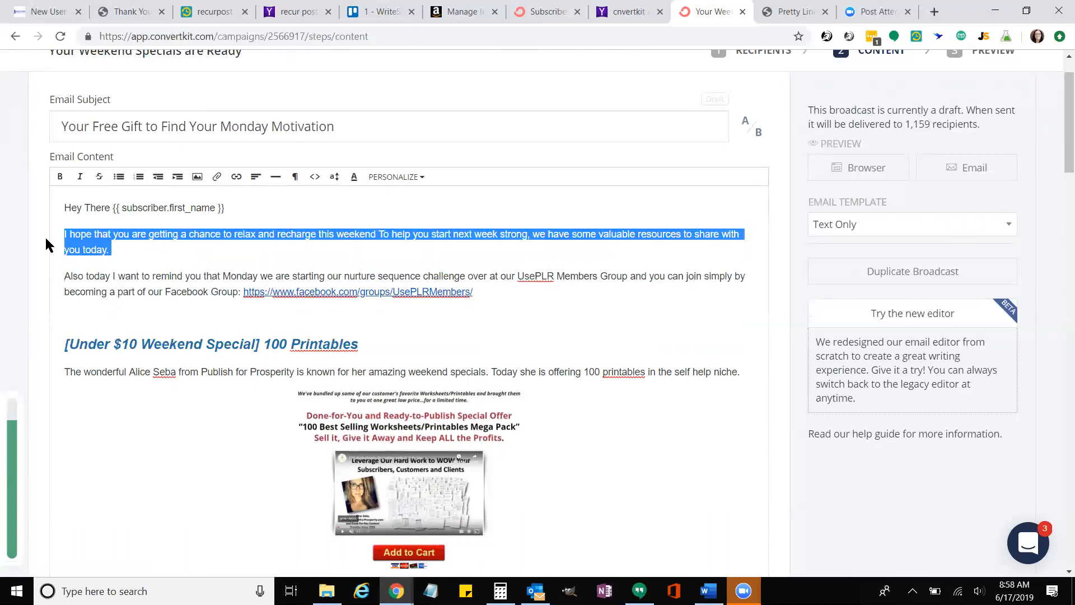
text(I hope that ou a)
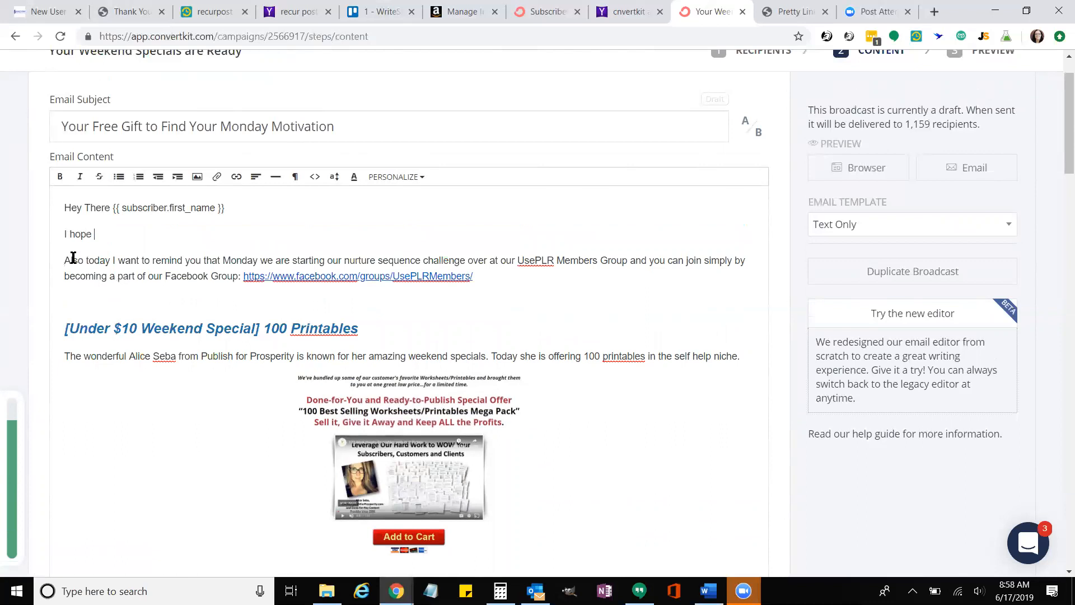
key(BackSpace)
key(BackSpace)
text(you had a)
text( r)
key(BackSpace)
text(chance to re)
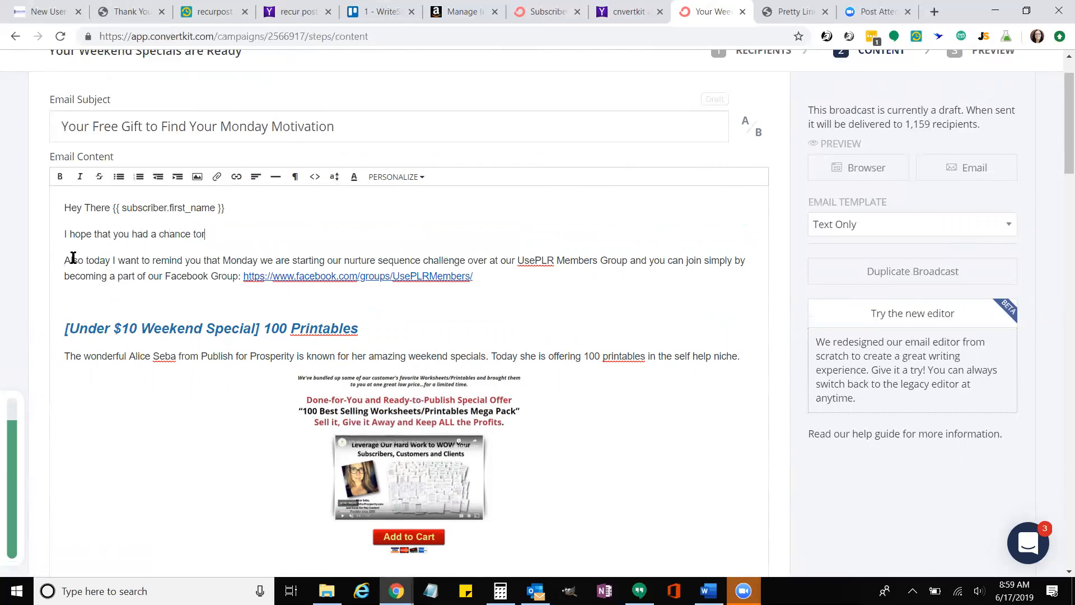
text(lax and recharge over t)
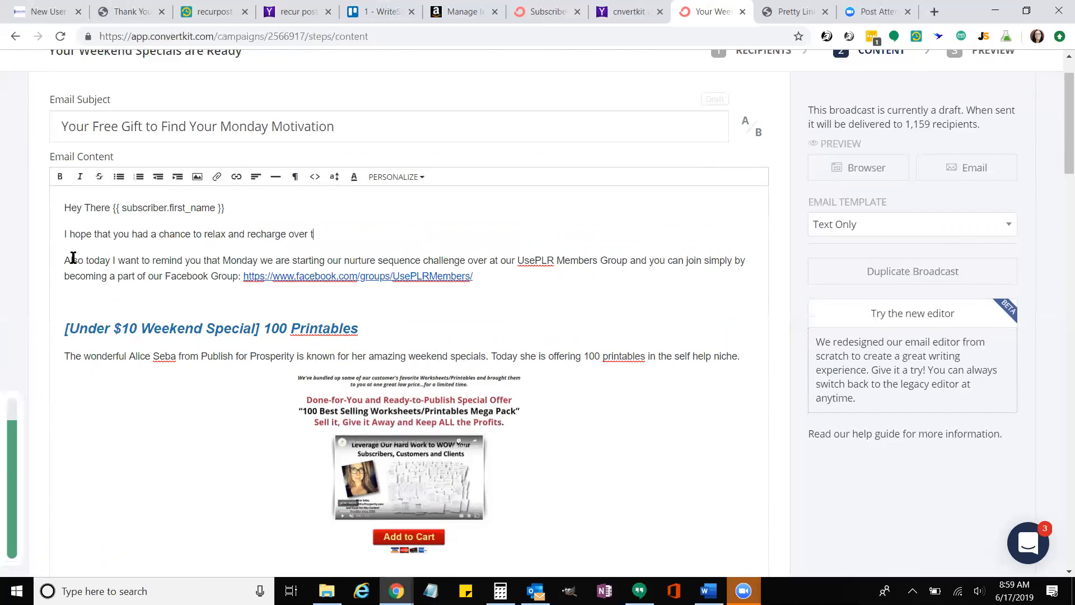
text(he weekend and are ready to meet your )
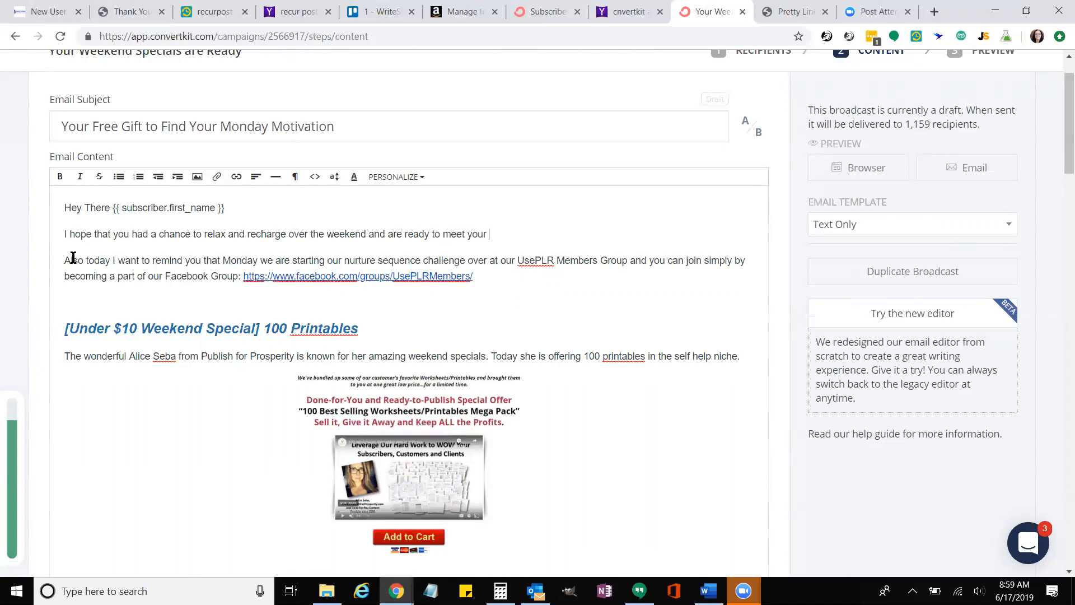
text(goals for the week. If you miss)
key(BackSpace)
key(BackSpace)
key(BackSpace)
key(BackSpace)
key(BackSpace)
key(BackSpace)
key(BackSpace)
key(BackSpace)
key(BackSpace)
Continue the intro with "To help you start your week strong we have a free gift for you below."
text(elp you st)
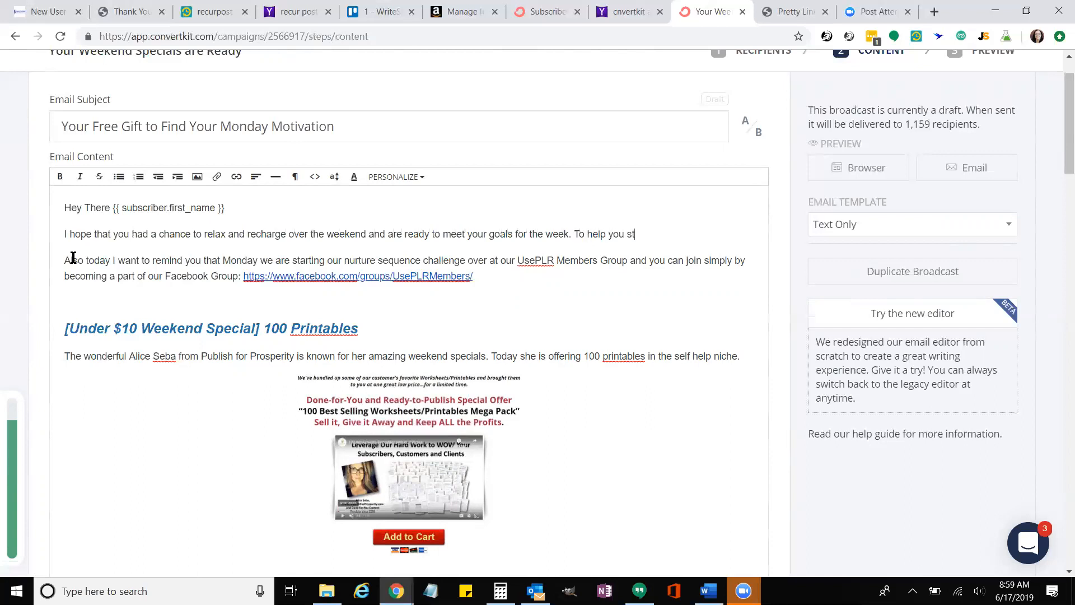
text(art your week strong we have a free f)
key(BackSpace)
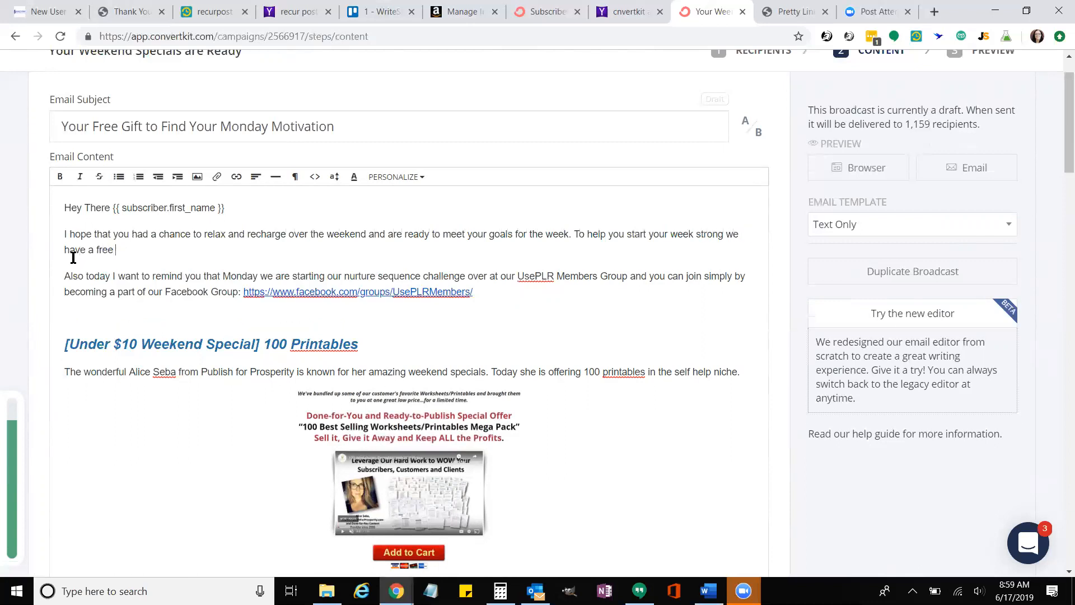
key(BackSpace)
text(gift for you below. Also, I wanted to elt you kno)
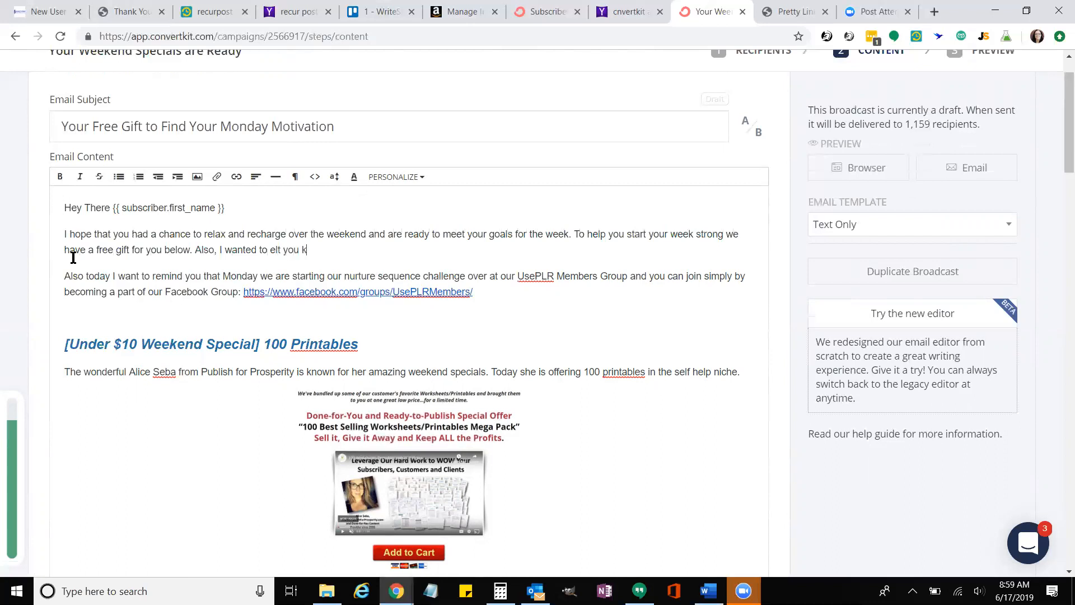
Add "Also, today we are starting our Nurture Sequence Challenge in Our UsePLR Members Group" to the intro paragraph
key(BackSpace)
key(BackSpace)
key(BackSpace)
key(BackSpace)
key(BackSpace)
key(BackSpace)
key(BackSpace)
key(BackSpace)
key(BackSpace)
key(BackSpace)
key(BackSpace)
key(BackSpace)
key(BackSpace)
key(BackSpace)
key(BackSpace)
key(BackSpace)
key(BackSpace)
key(BackSpace)
key(BackSpace)
text(today we are starting our nut)
key(BackSpace)
key(BackSpace)
key(BackSpace)
text(Nurture Sew)
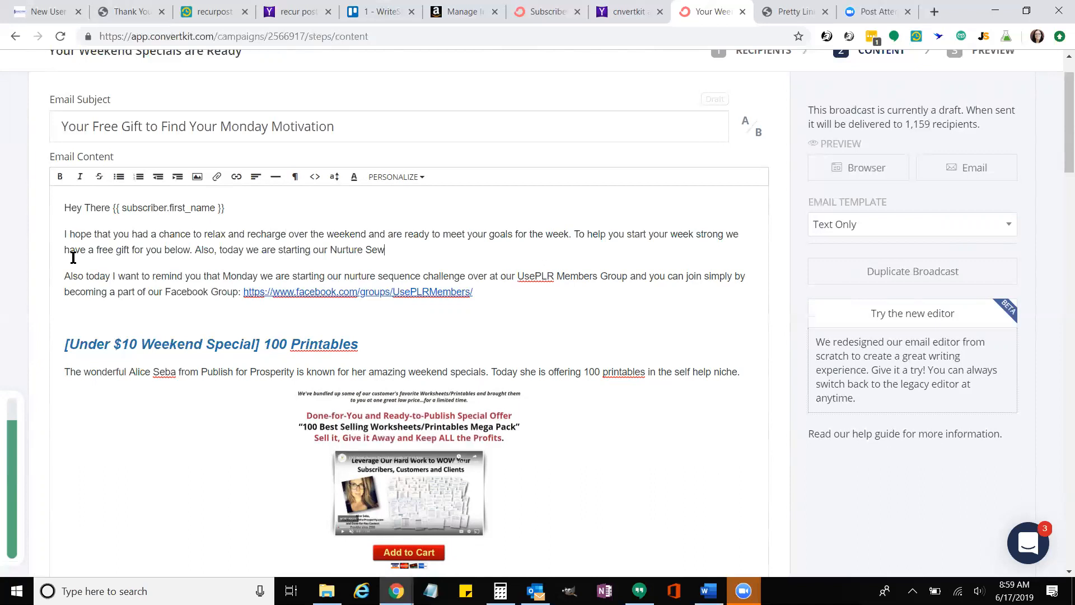
key(BackSpace)
text(quence Challenge in o)
key(BackSpace)
text(Our )
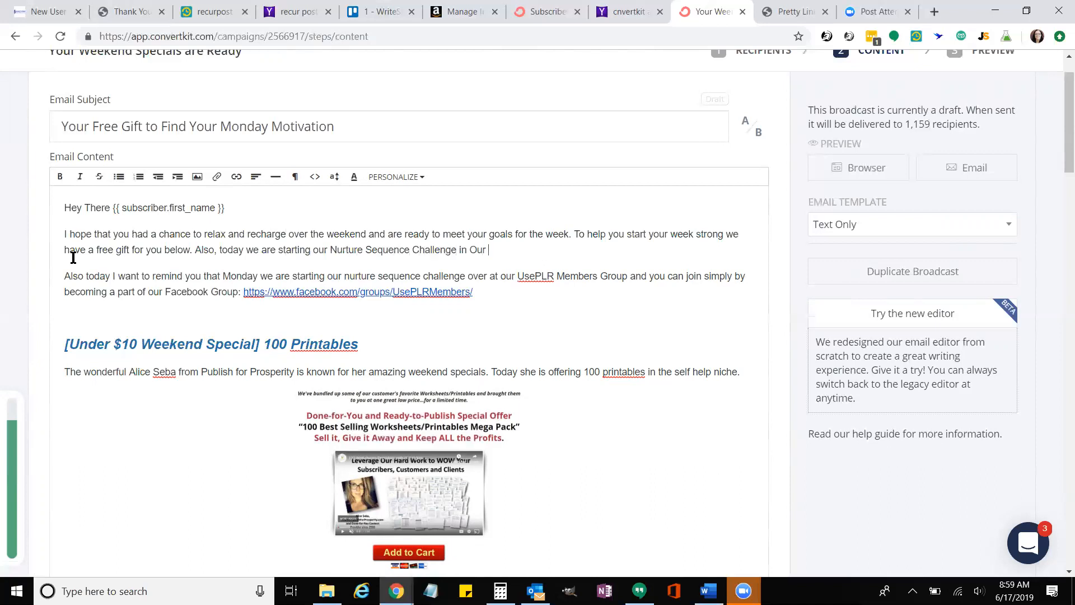
text(UsePLR Members Gro)
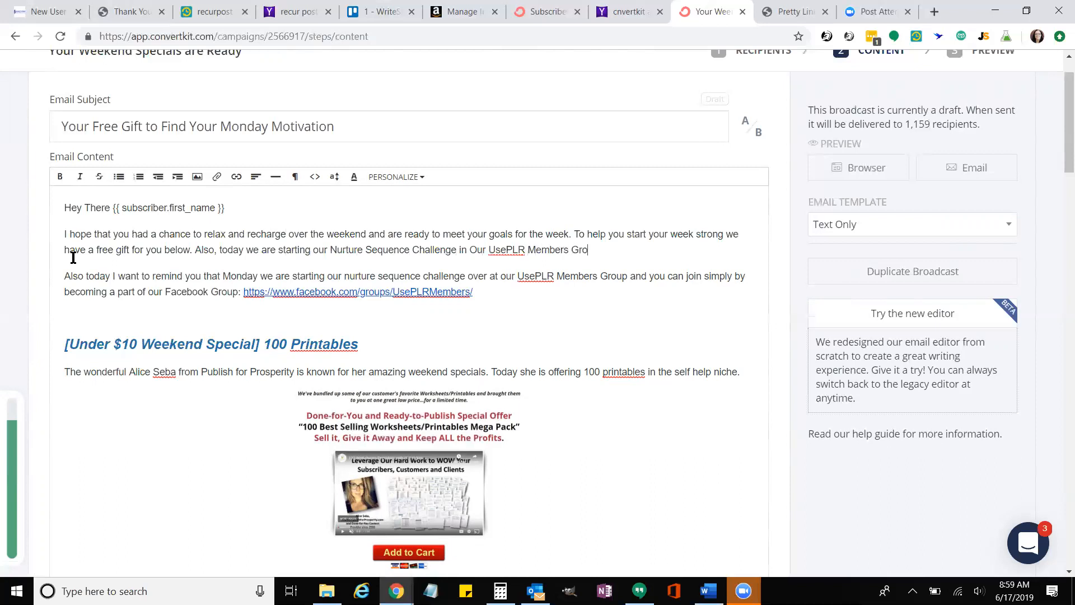
Extend the challenge sentence with ", this is where we will be picking a product and building a strong backend sequence to that product"
text(up. if you wiul dlike)
key(BackSpace)
key(BackSpace)
key(BackSpace)
key(BackSpace)
key(BackSpace)
key(BackSpace)
key(BackSpace)
key(BackSpace)
key(BackSpace)
key(BackSpace)
key(BackSpace)
key(BackSpace)
key(BackSpace)
key(BackSpace)
key(BackSpace)
text(this is where we will be pickin)
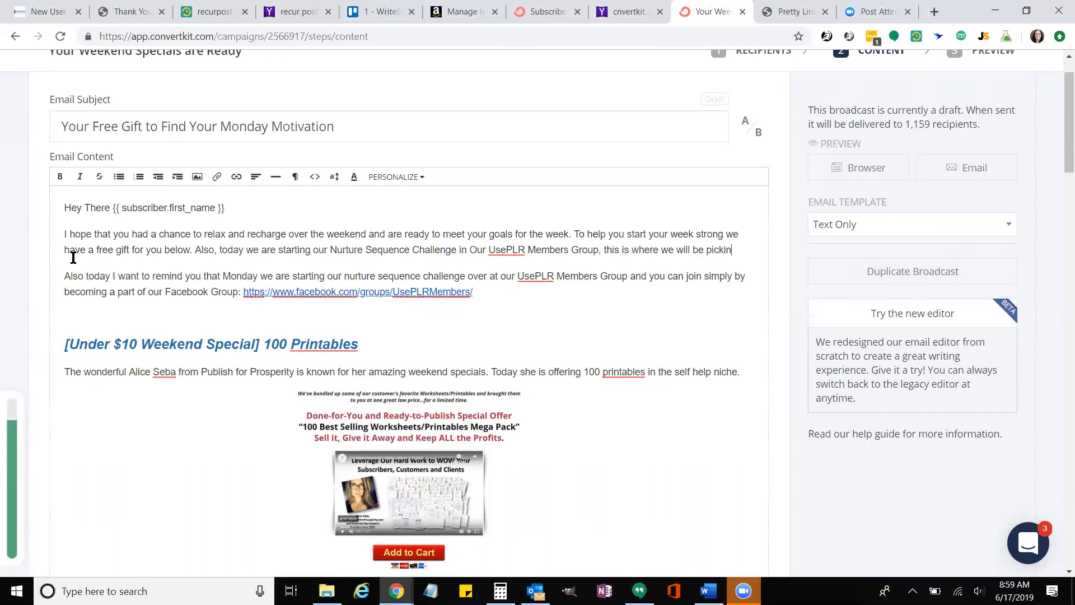
text(g a product and)
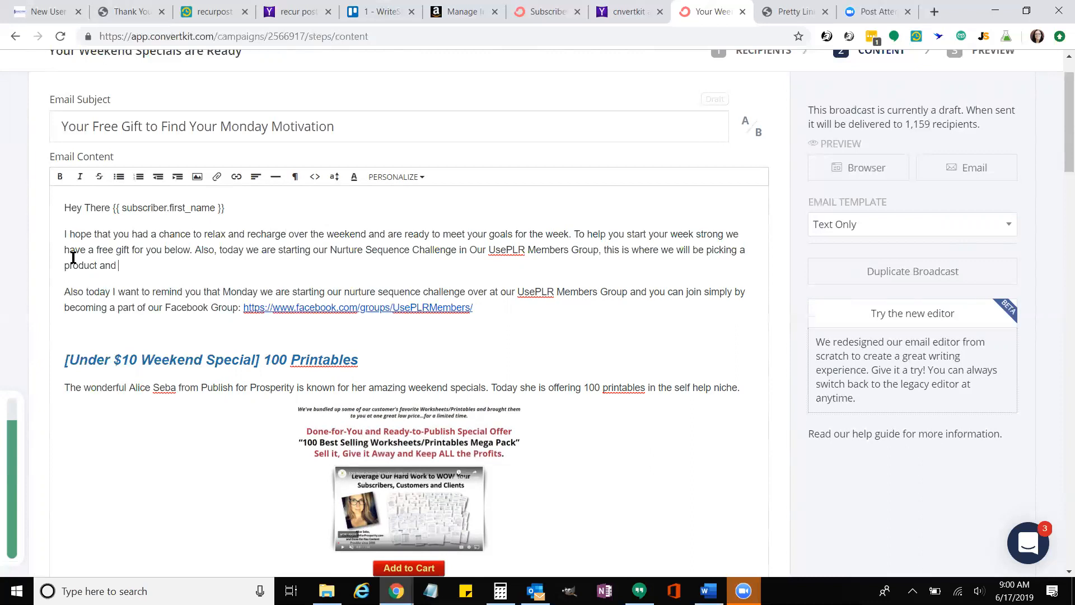
text(building a strong back)
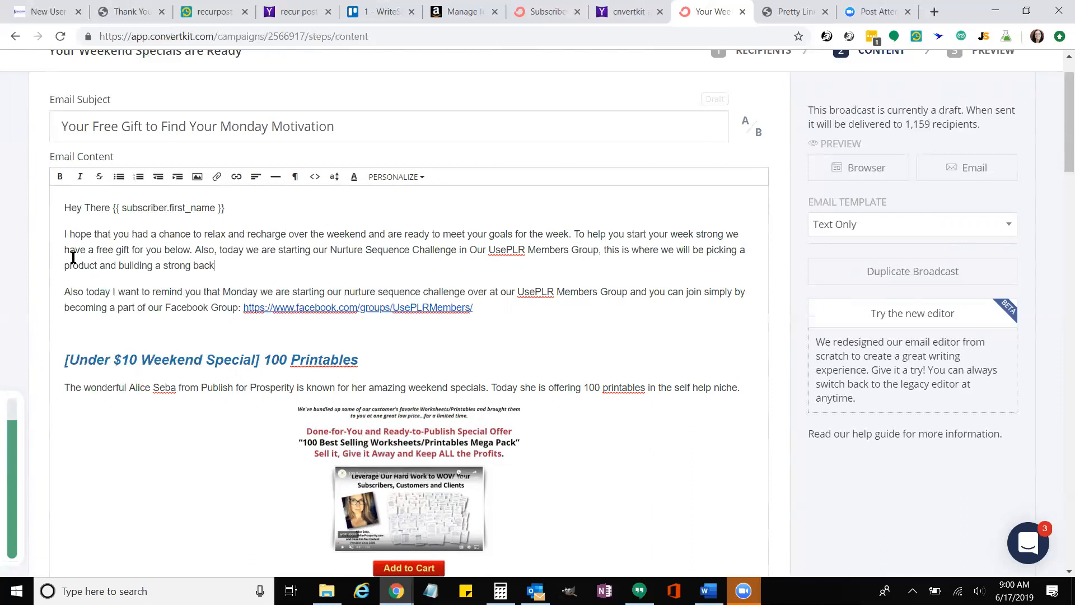
text(end sequence to that produc)
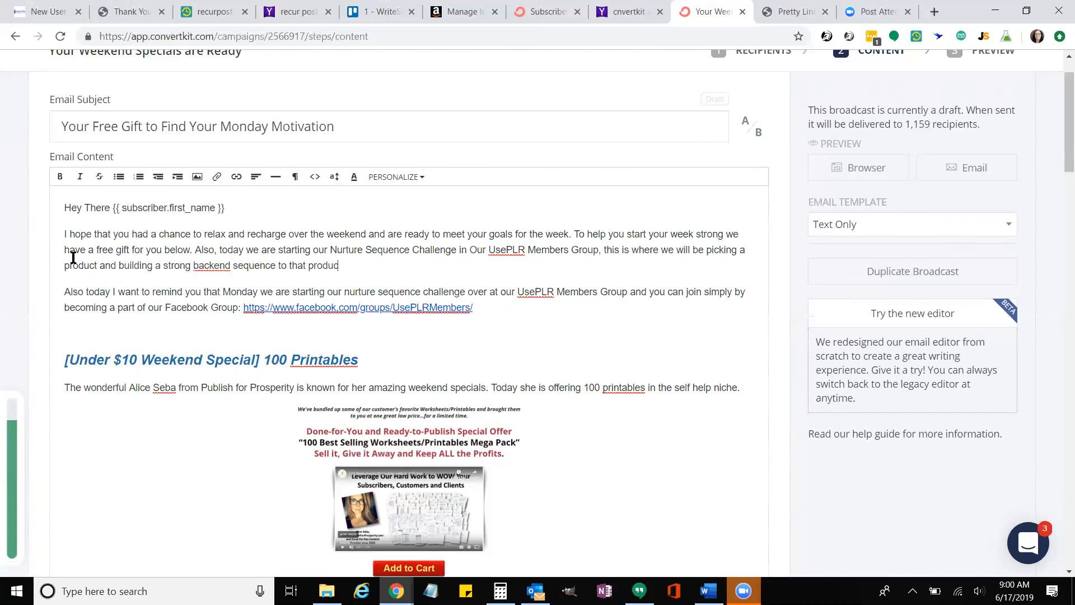
Finish the paragraph with "and then learning how to promote on autopilot. You can Join Us Here:"
text(t and then learning how to promote n)
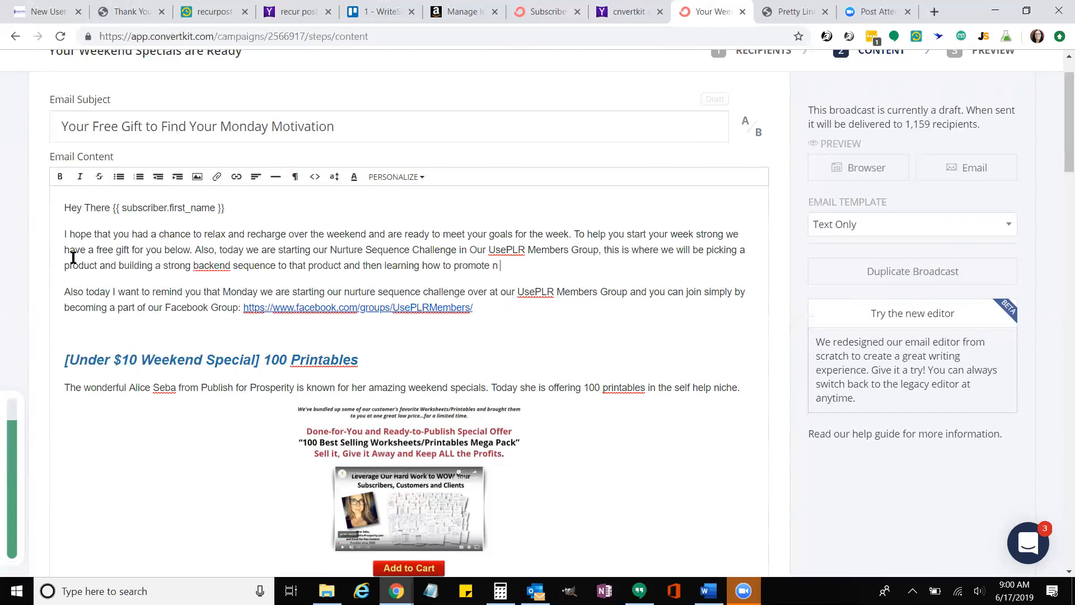
key(BackSpace)
text(te on auropilot.)
key(BackSpace)
key(BackSpace)
key(BackSpace)
key(BackSpace)
key(BackSpace)
key(BackSpace)
key(BackSpace)
text(topilot. You can Join Us Here:)
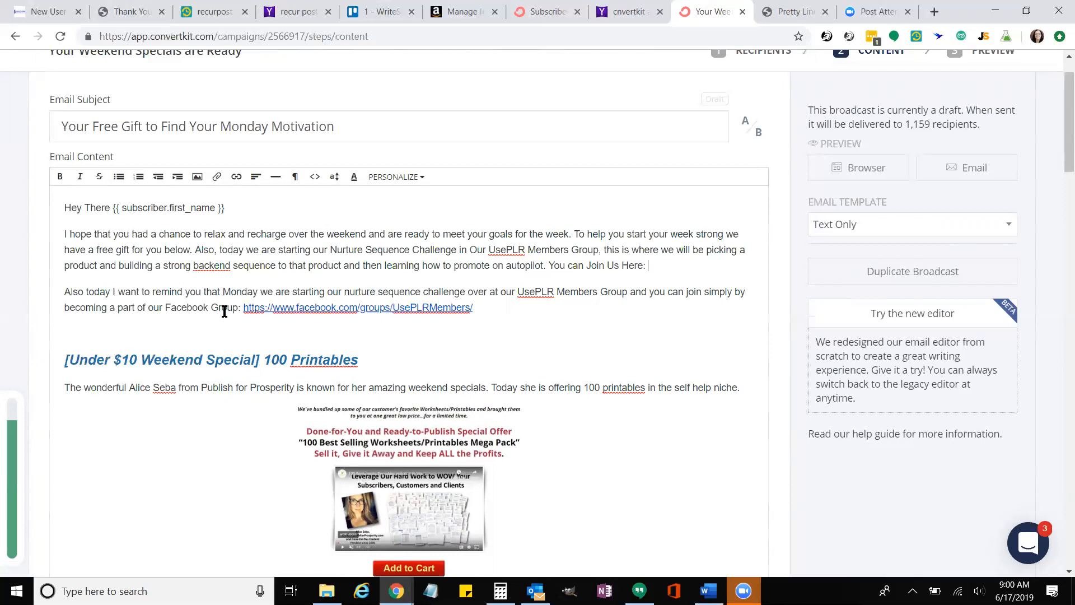
Delete the old nurture sequence reminder text before the Facebook group link and copy the remaining group address
drag(236, 306, 648, 264)
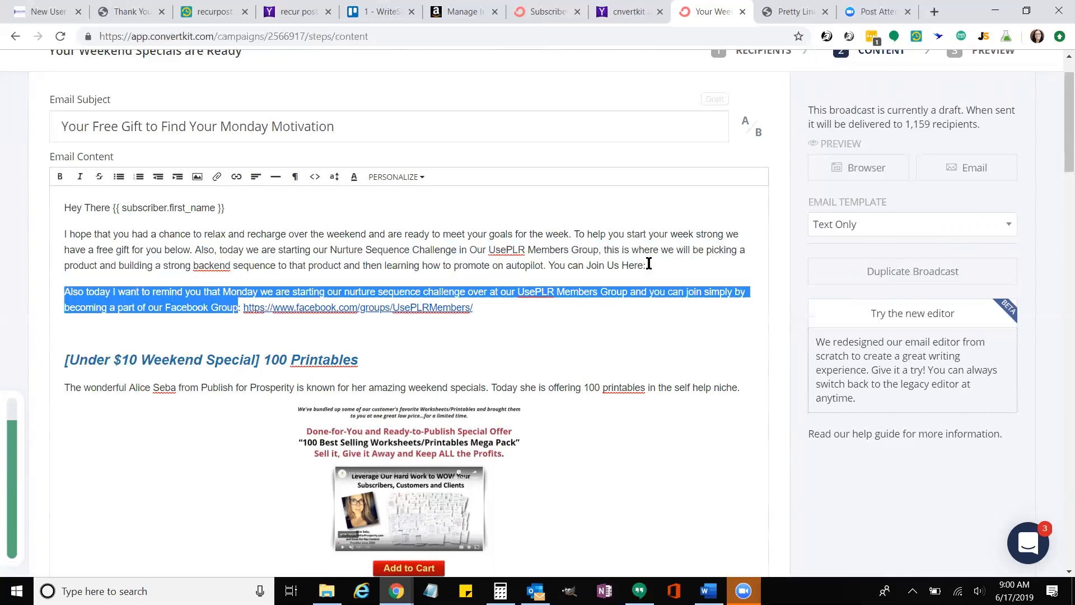
key(BackSpace)
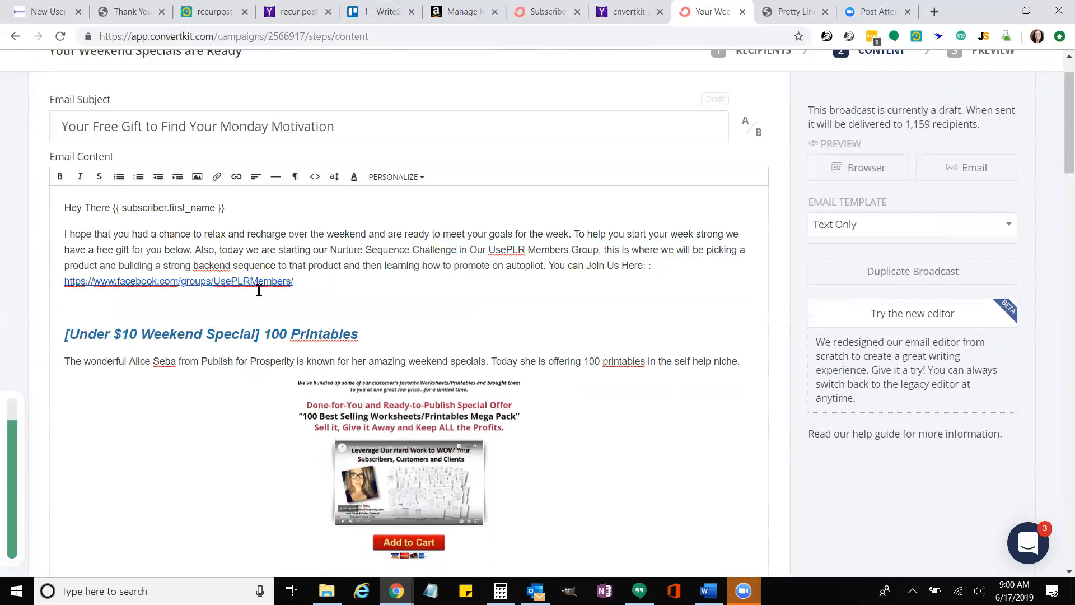
triple_click(202, 282)
click(308, 285)
drag(308, 286, 67, 284)
right_click(81, 274)
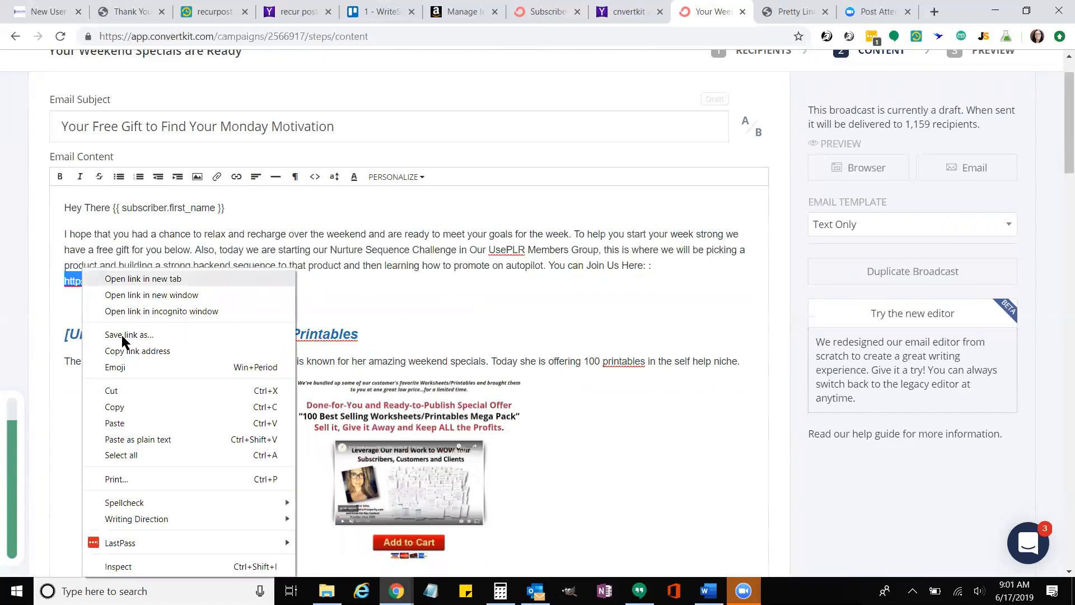
click(127, 406)
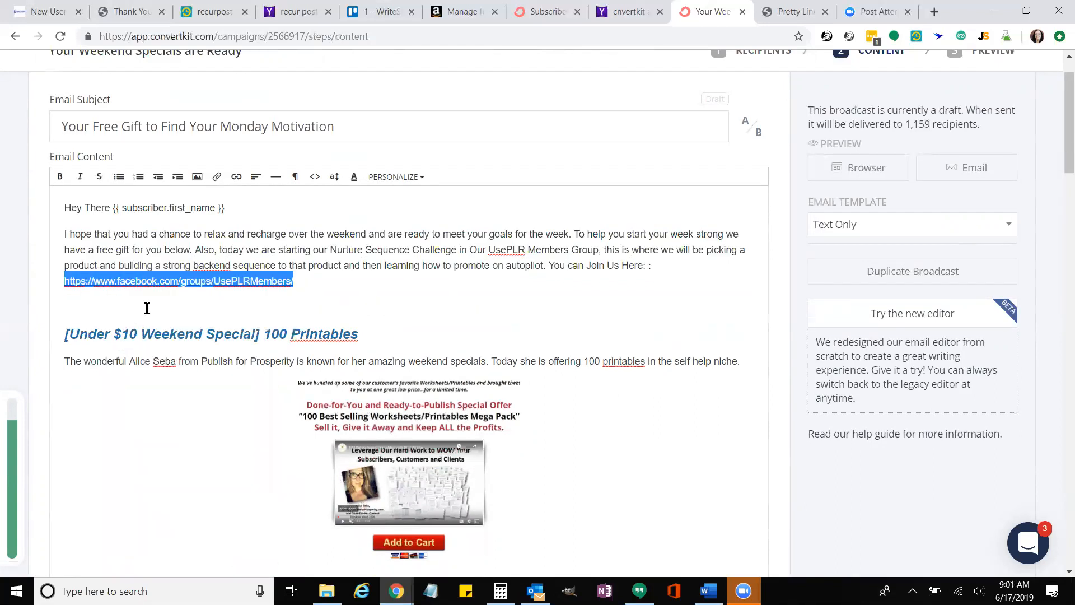
Remove the hyperlink from the Facebook group address and put the address on its own line below the intro
click(130, 281)
drag(292, 281, 65, 281)
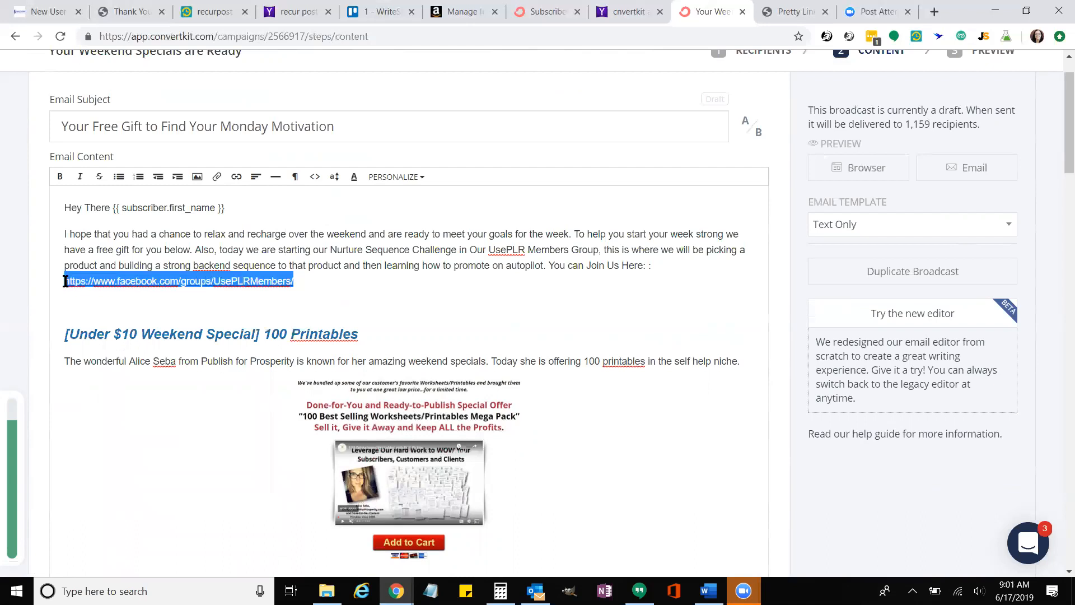
click(236, 176)
click(250, 218)
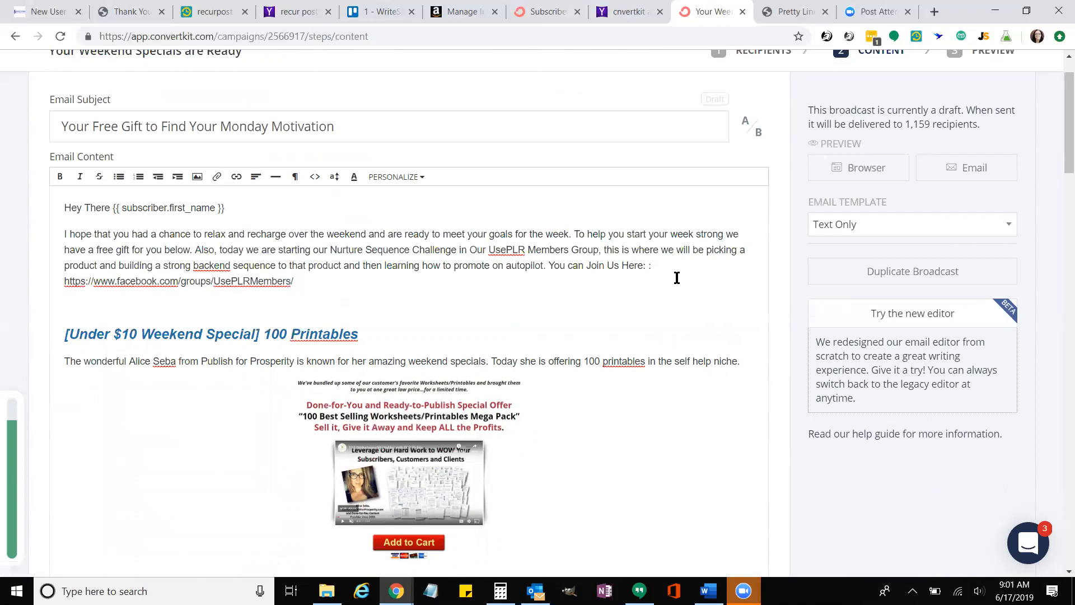
key(BackSpace)
key(Return)
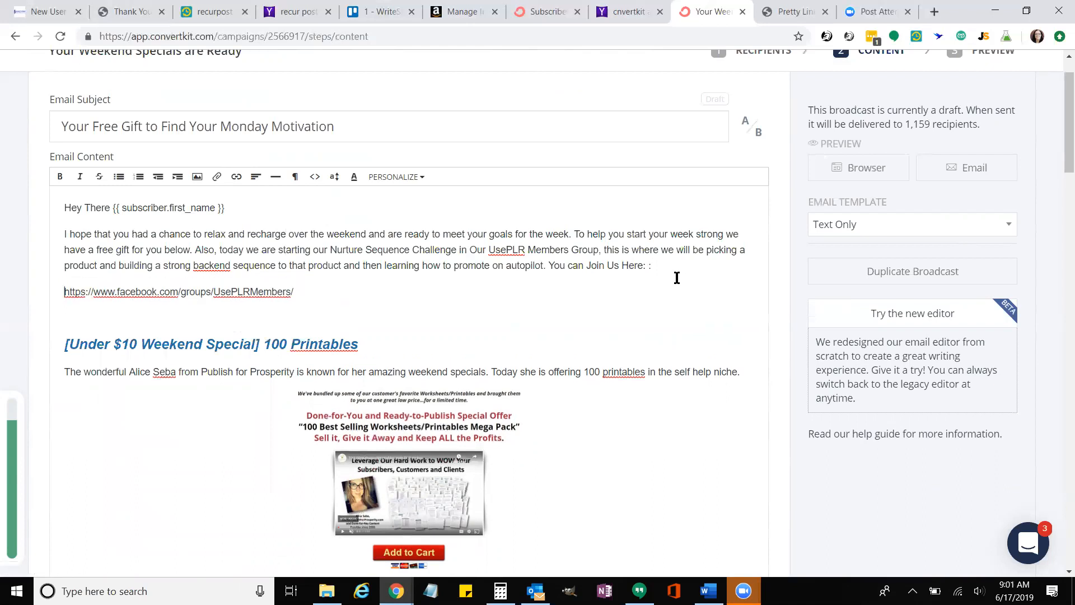
drag(318, 294, 66, 293)
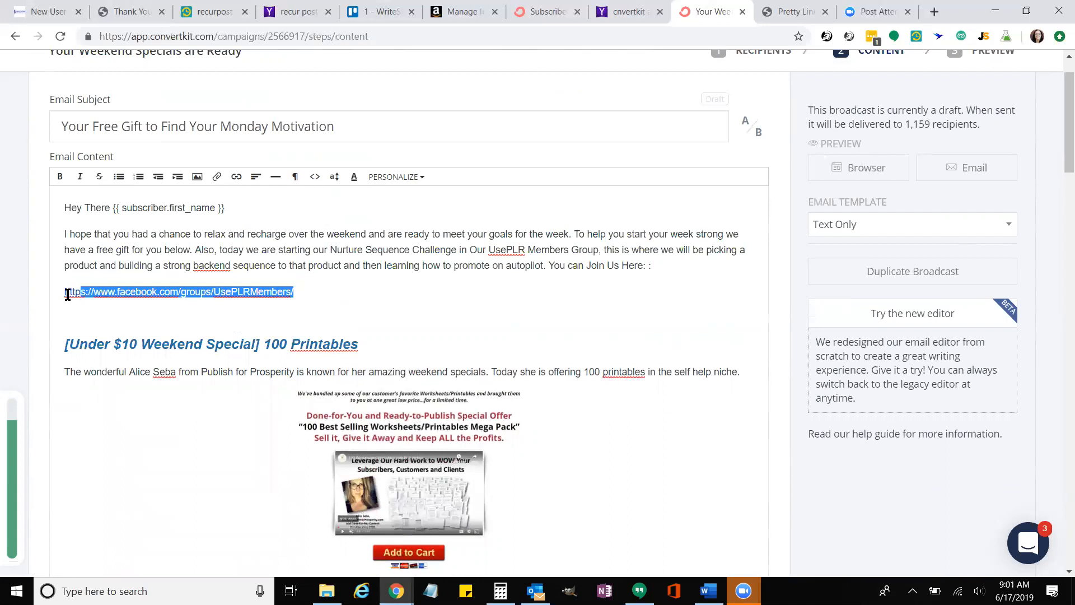
click(237, 176)
click(233, 217)
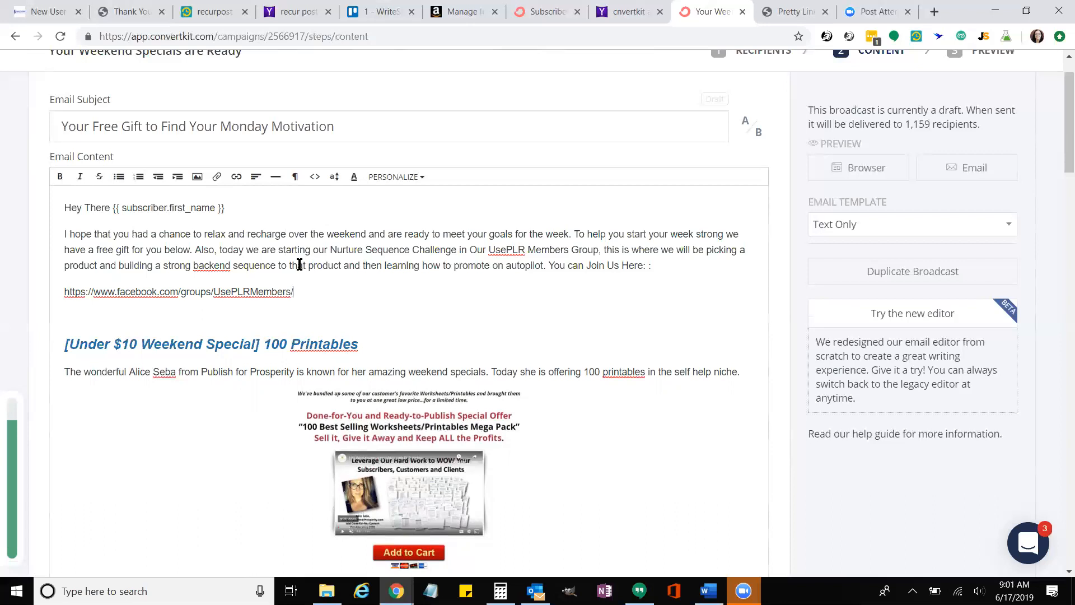
Copy the unlinked Facebook group address from the email body
drag(313, 290, 62, 286)
right_click(88, 293)
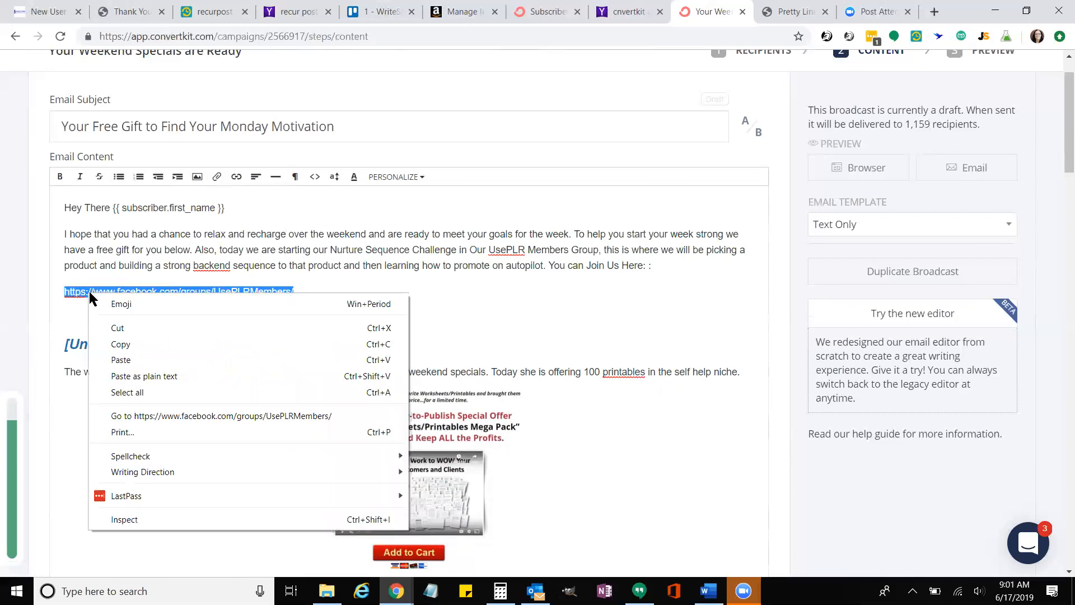
click(148, 342)
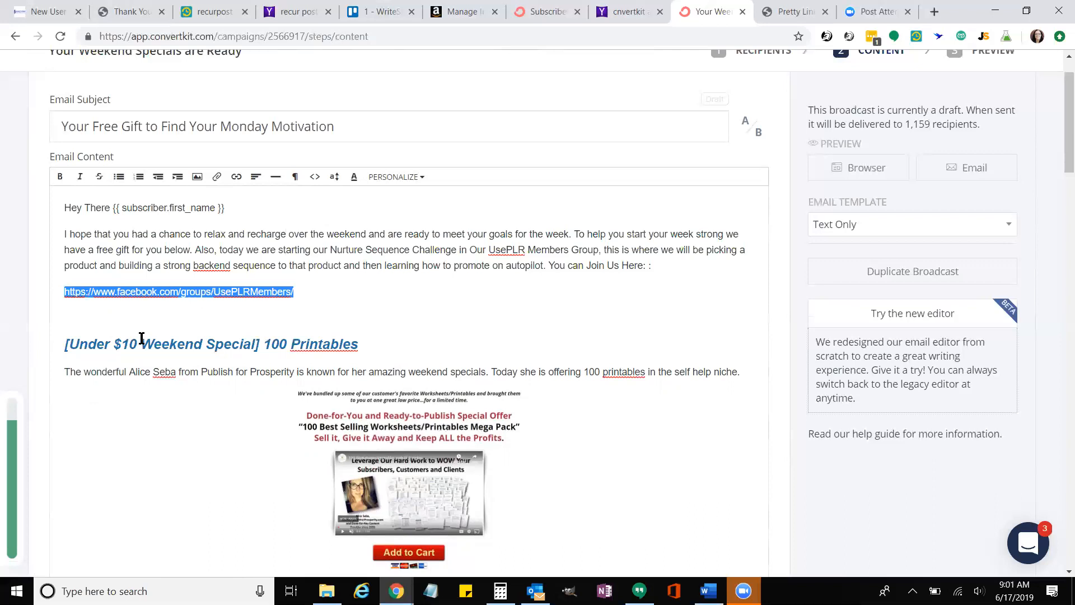
right_click(232, 290)
click(267, 341)
click(264, 321)
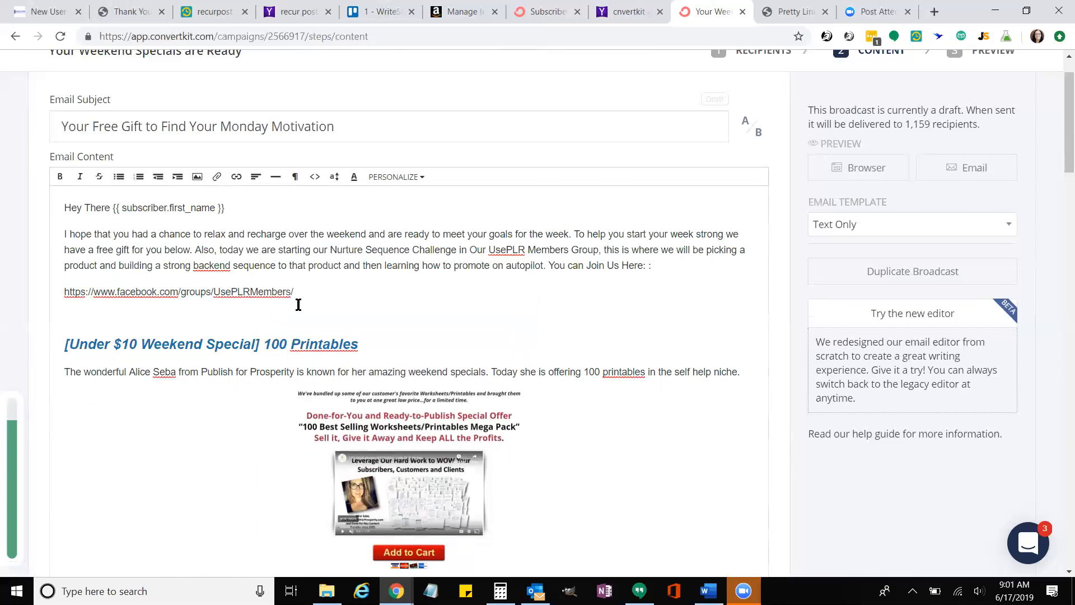
triple_click(60, 291)
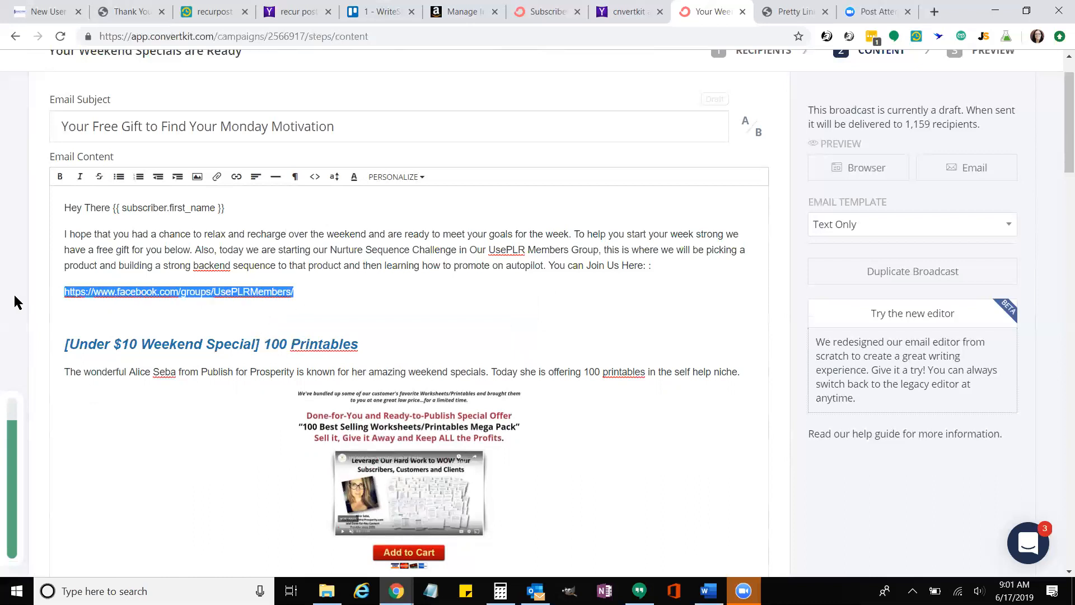
click(236, 176)
click(255, 199)
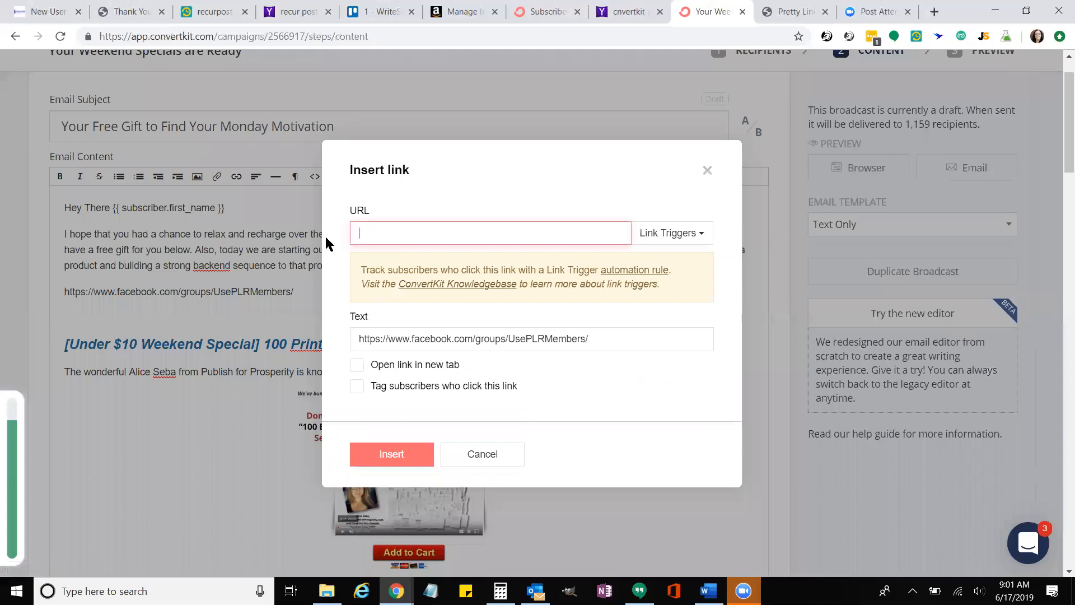
right_click(368, 231)
click(392, 334)
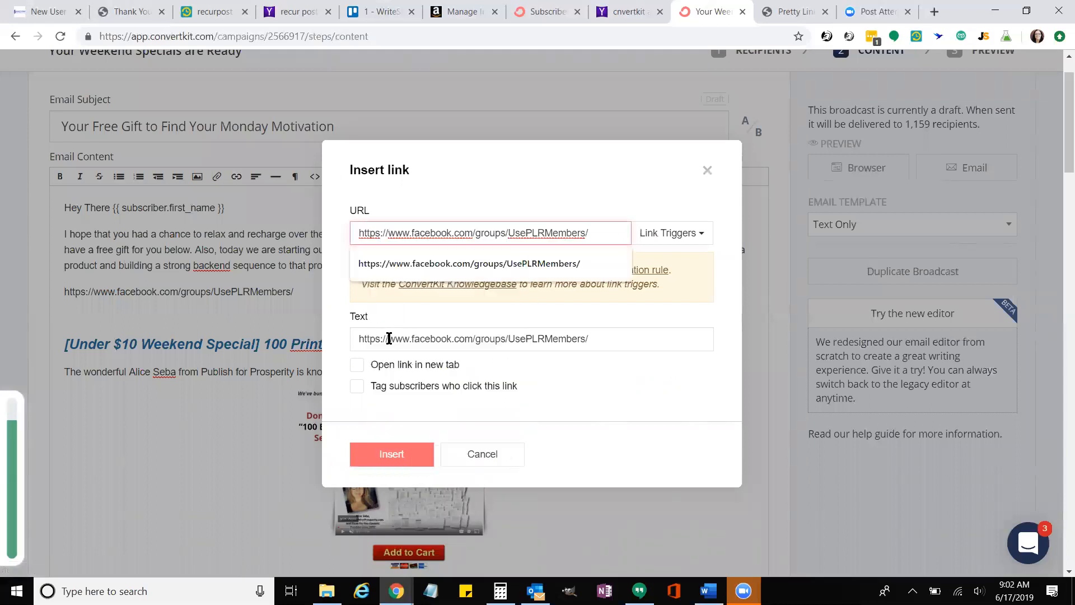
click(639, 344)
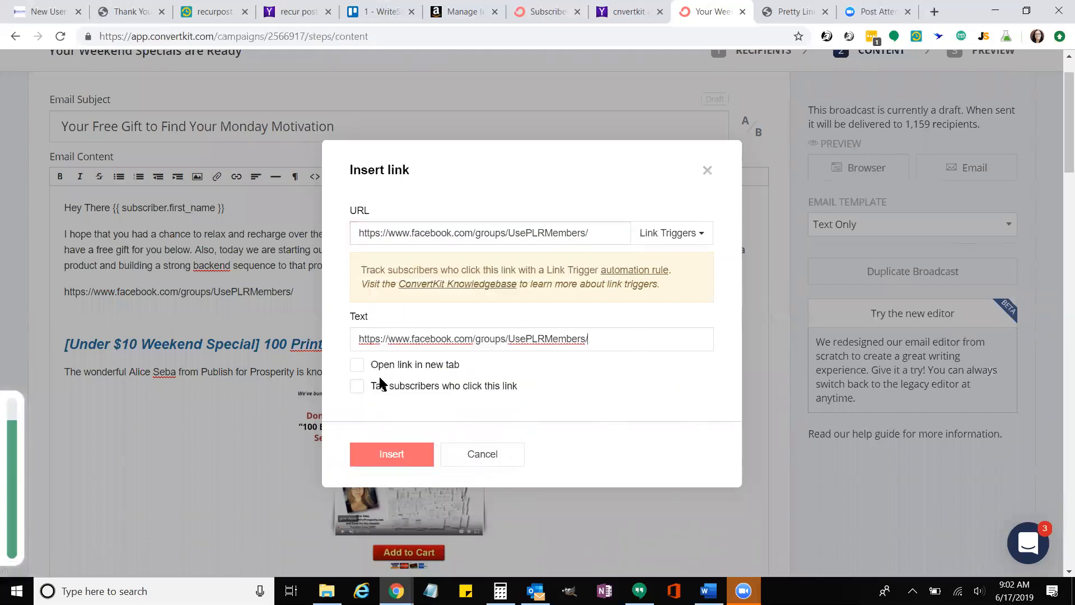
Set the link to open in a new tab and tag clicking subscribers with "UsePLR", and insert it
click(358, 365)
click(357, 386)
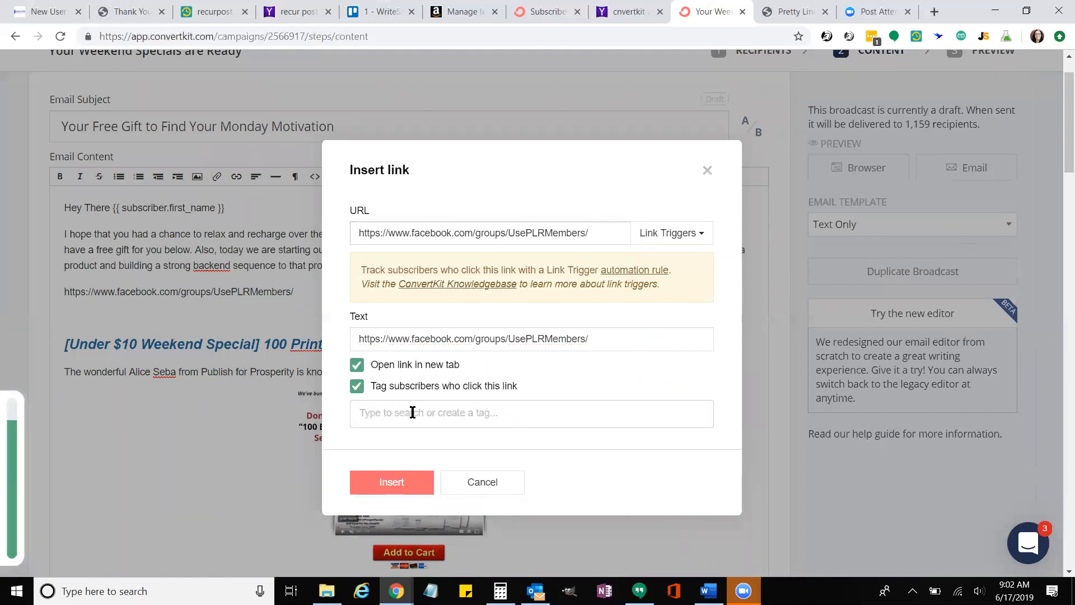
click(432, 413)
text(UsePLR)
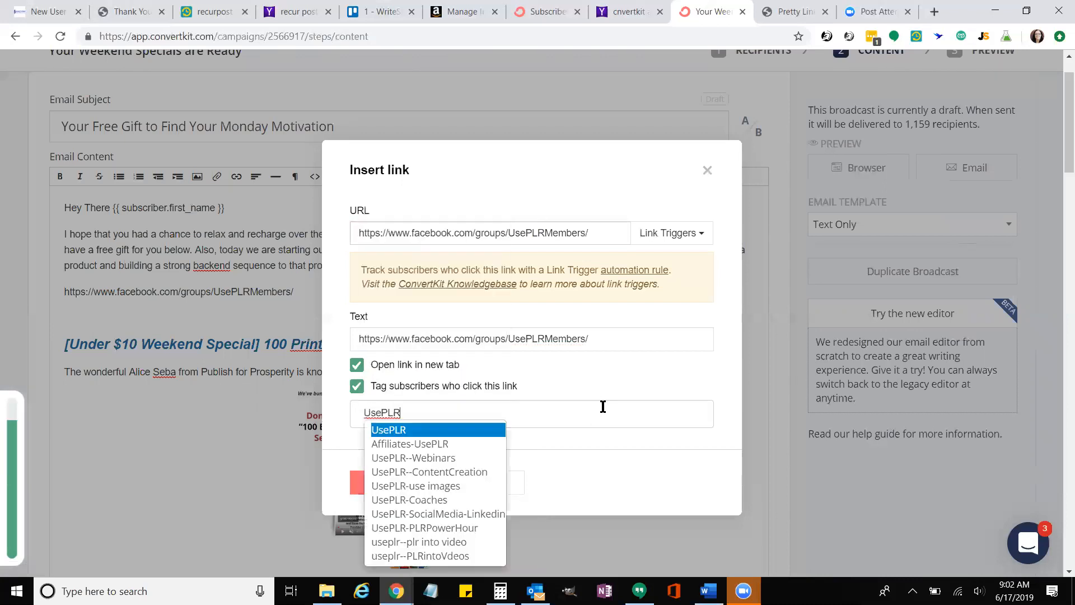
key(Return)
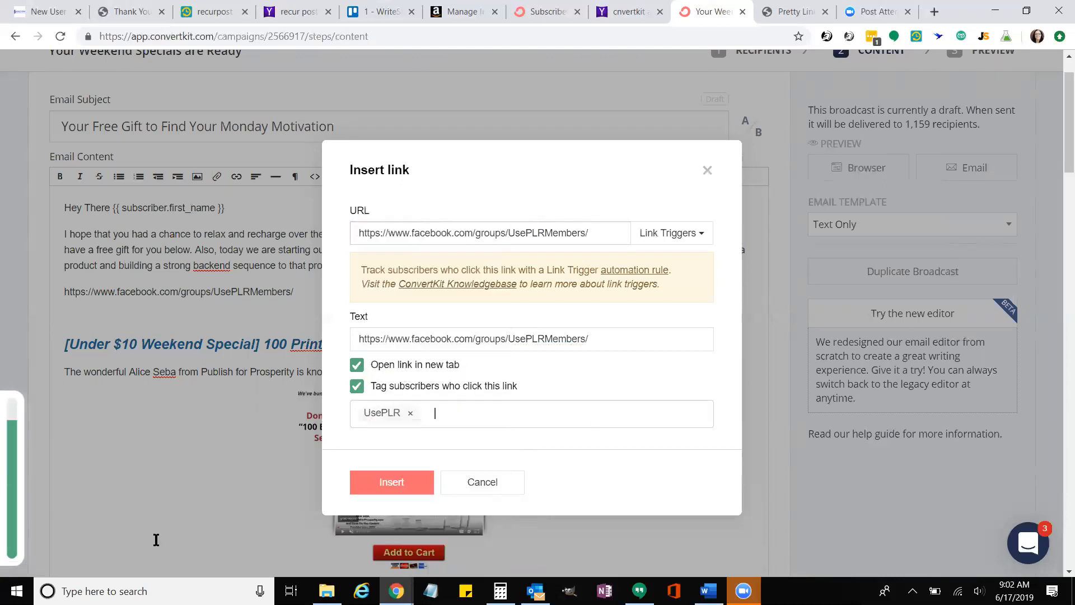
click(385, 472)
click(384, 311)
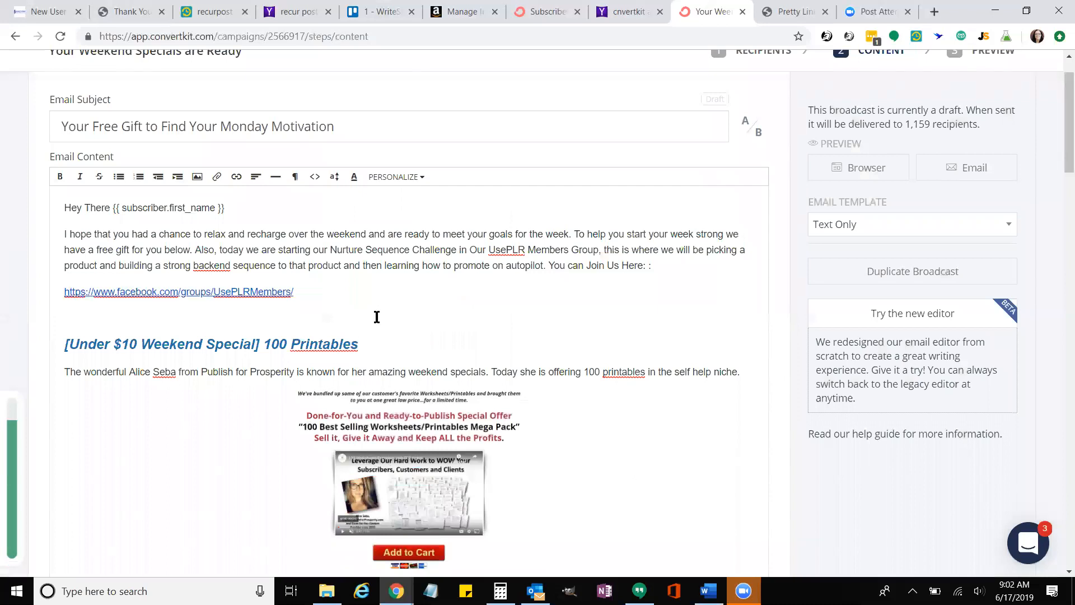
Replace "Under $10 Weekend Special" in the 100 Printables heading with "Ending Soon"
scroll(276, 442, down, 1)
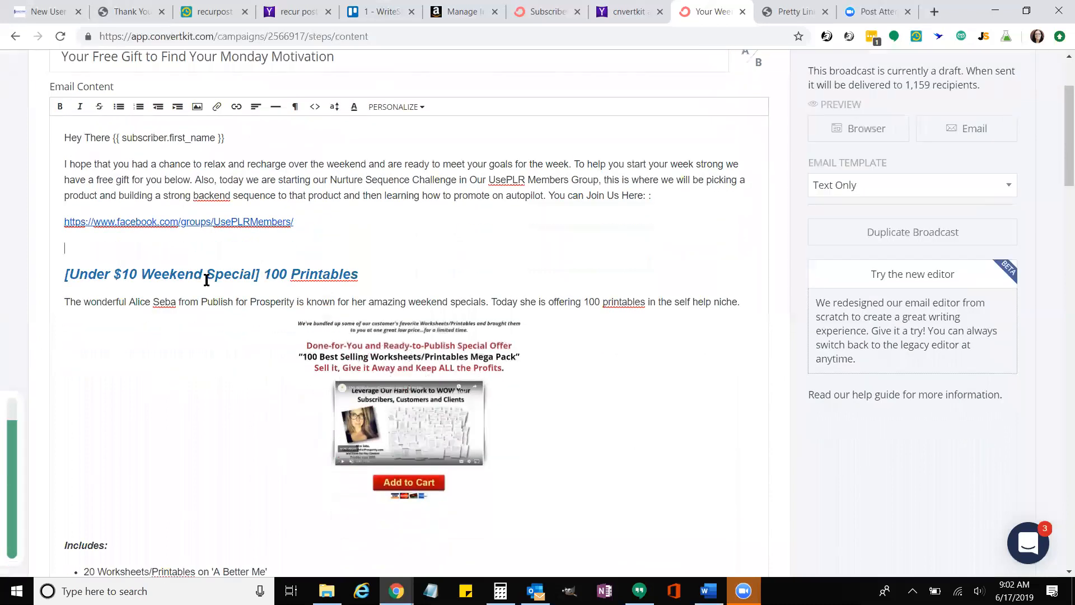
drag(256, 274, 65, 275)
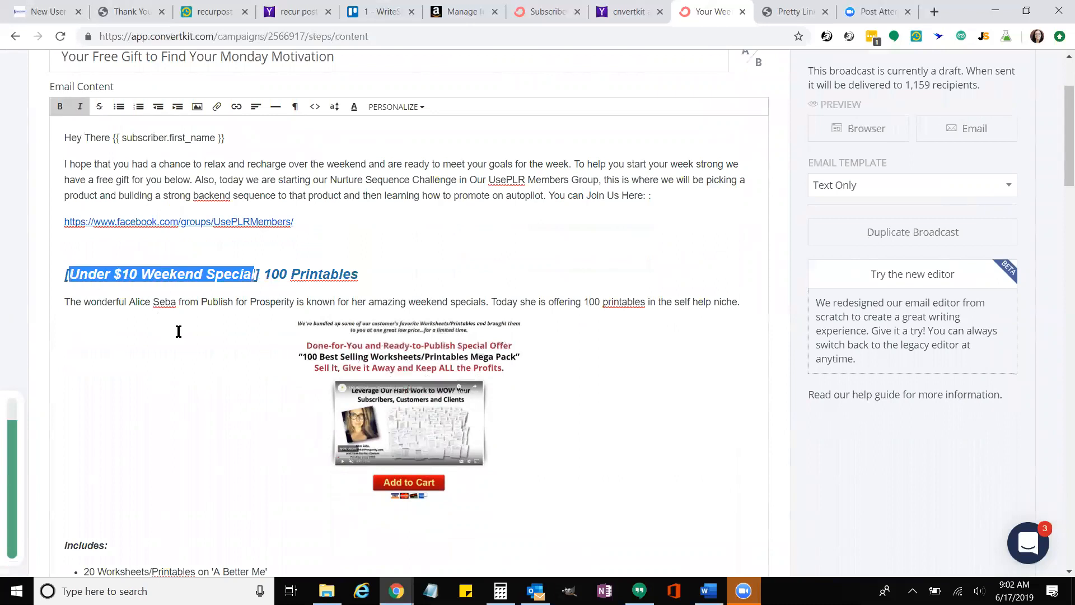
text(Ending Soon)
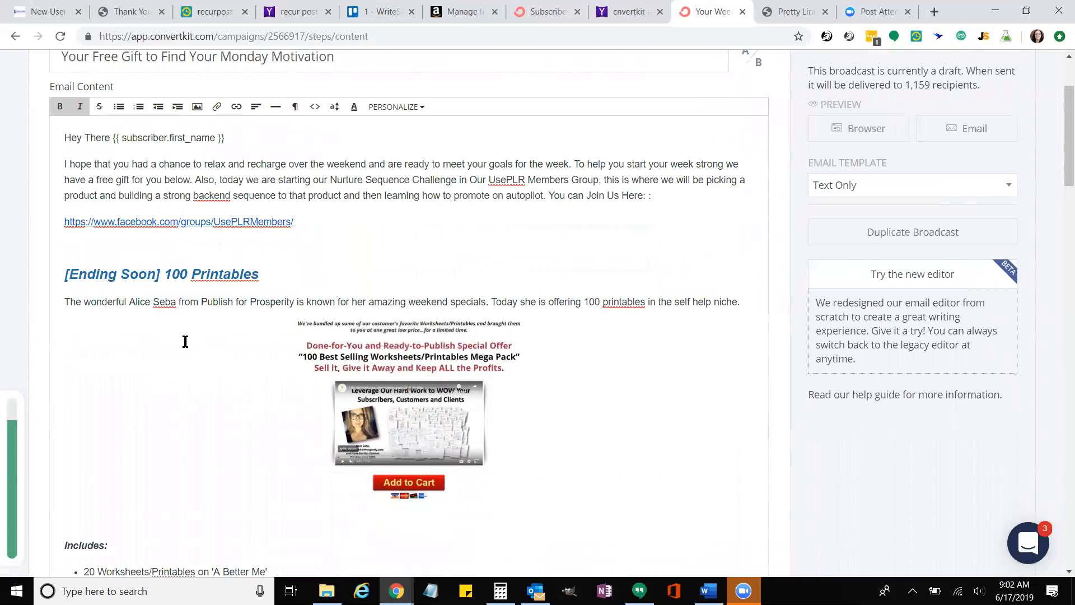
Examine the 100Printables link's URL, new-tab and subscriber tag settings, keeping them as they are
scroll(510, 439, down, 1)
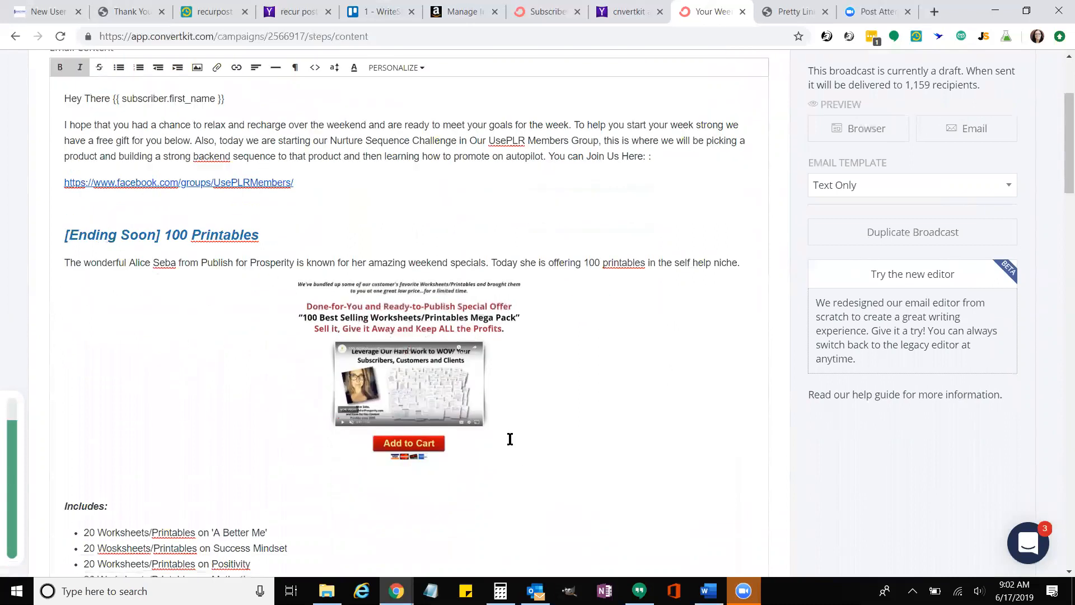
scroll(510, 439, down, 6)
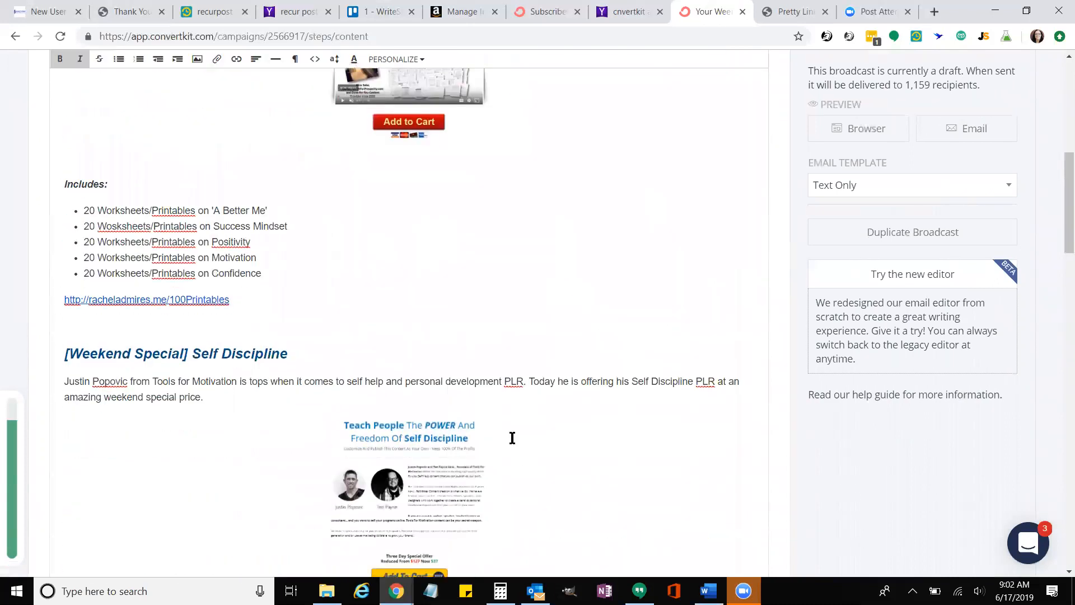
click(143, 303)
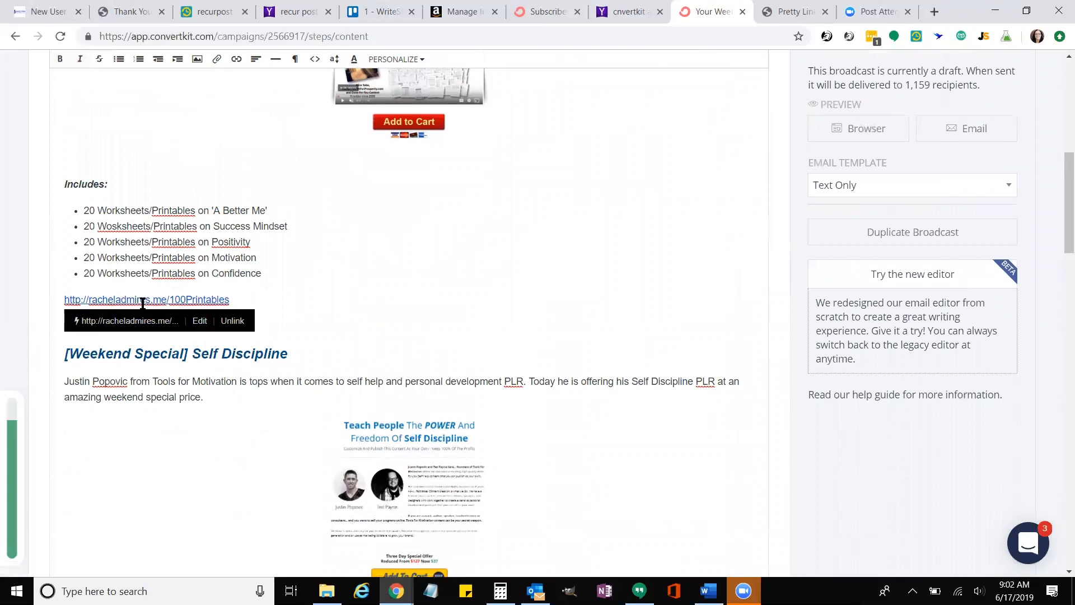
click(198, 321)
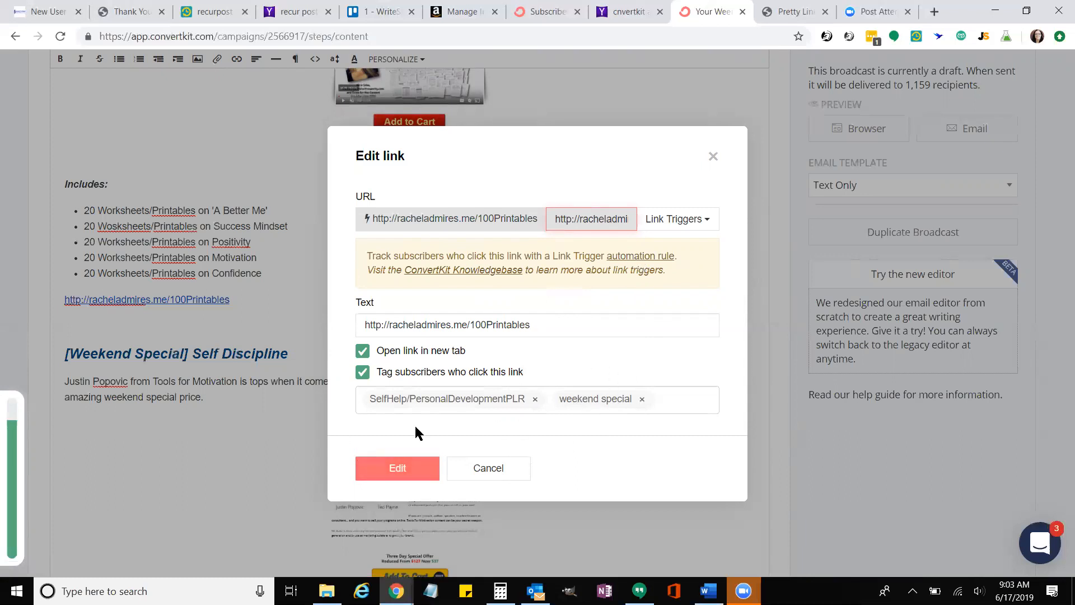
click(404, 464)
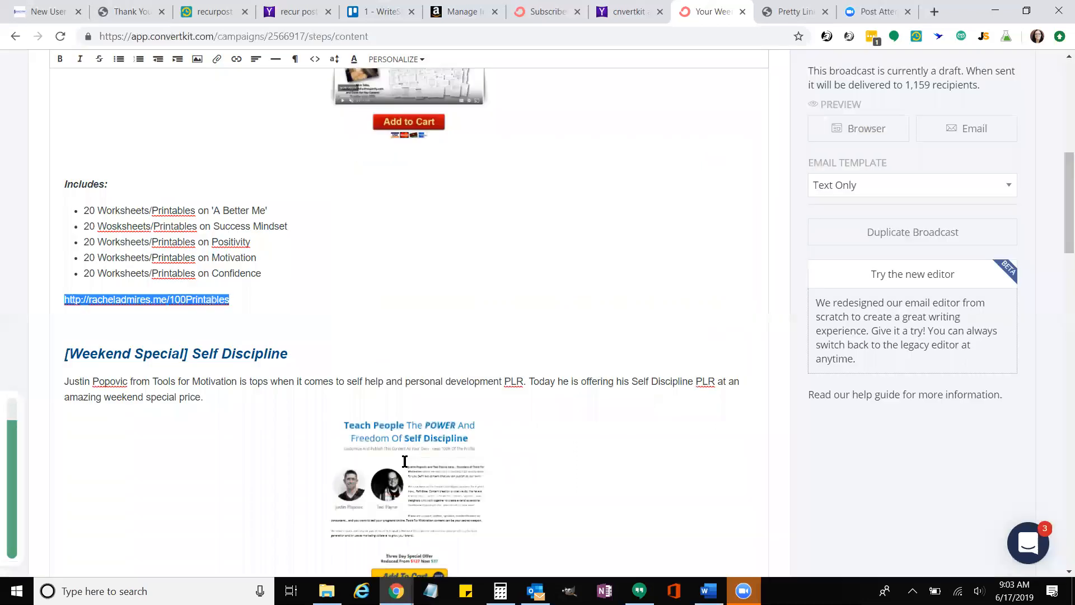
click(370, 310)
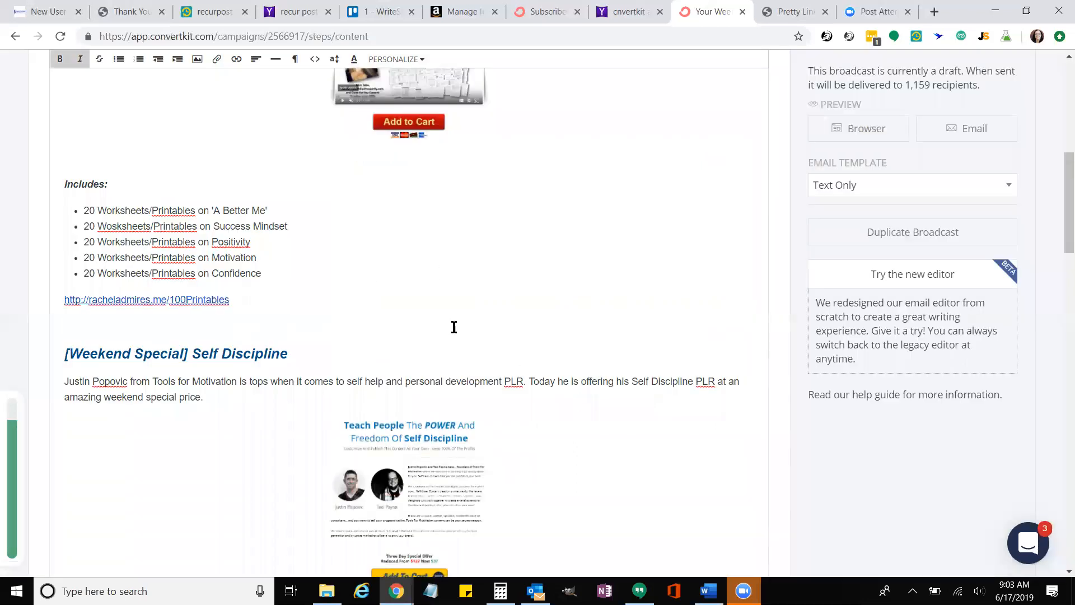
scroll(454, 327, up, 4)
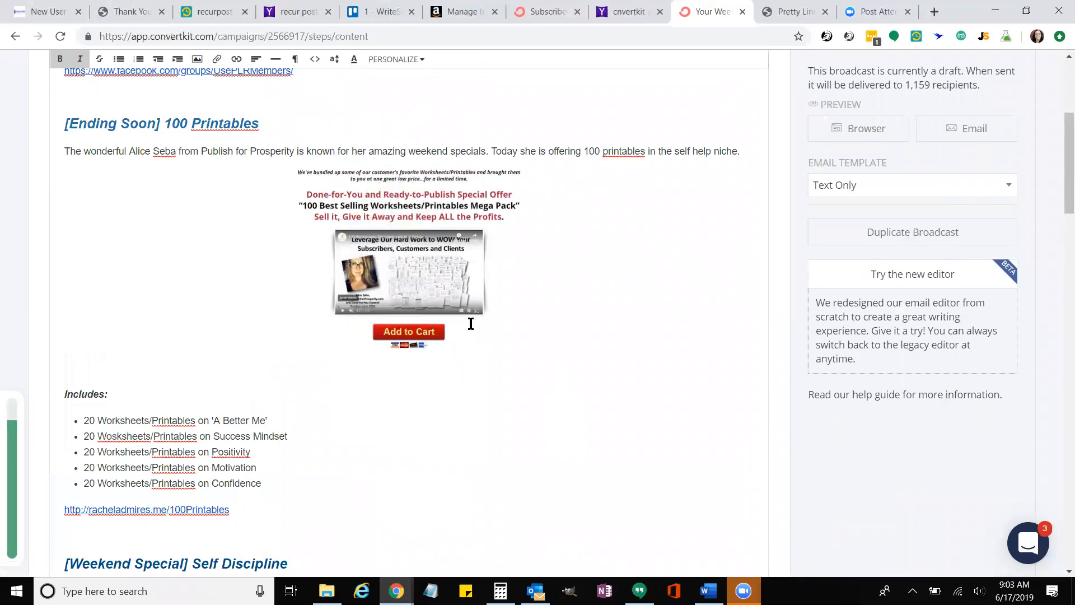
scroll(473, 318, up, 5)
scroll(482, 316, down, 5)
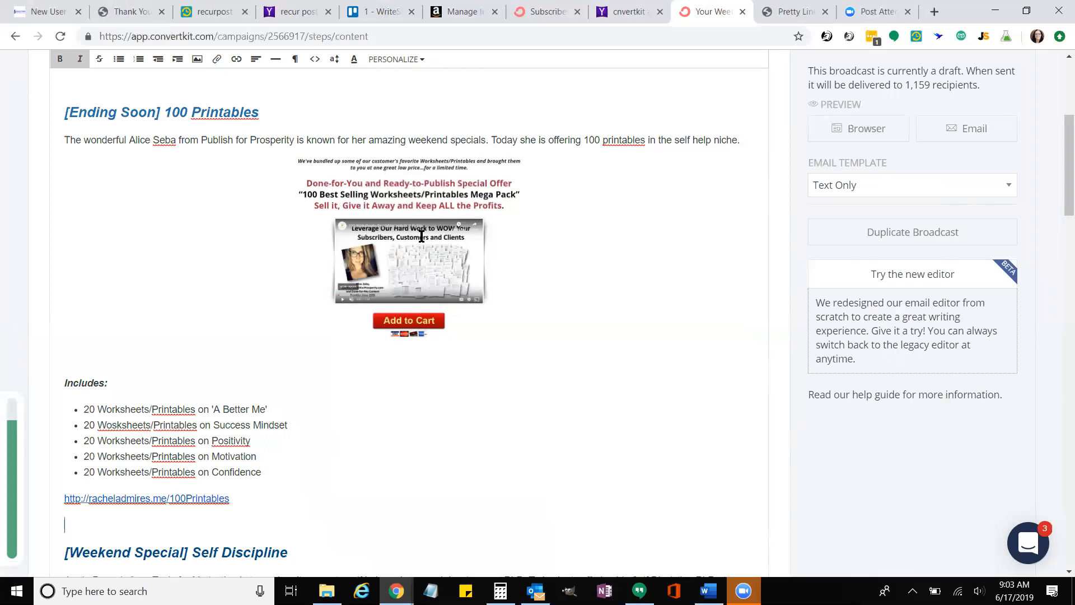
Search the web for "monday giph" in a new browser tab
click(934, 11)
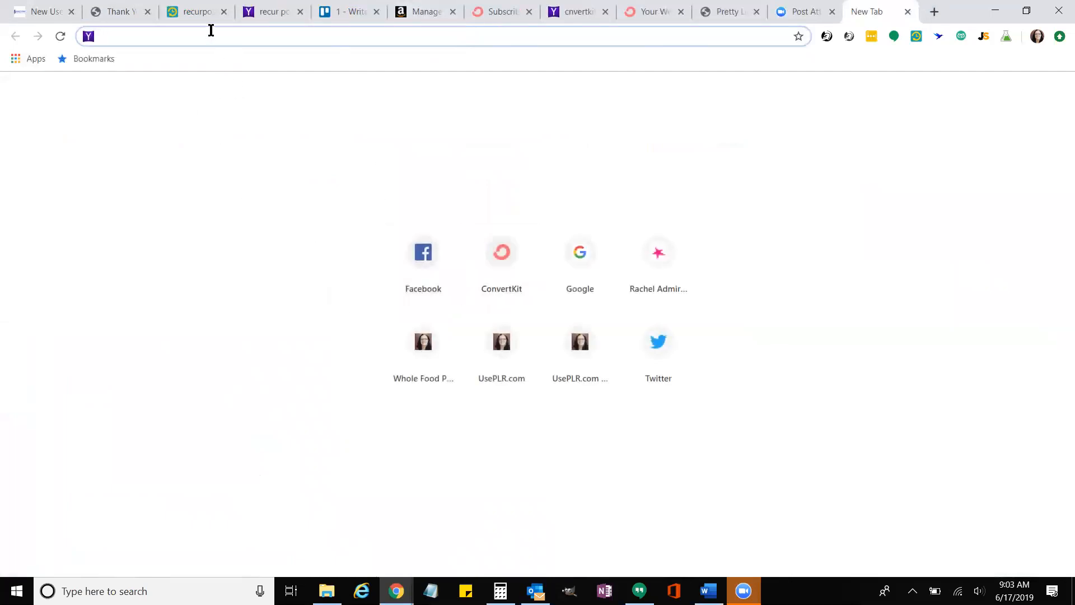
text(monda)
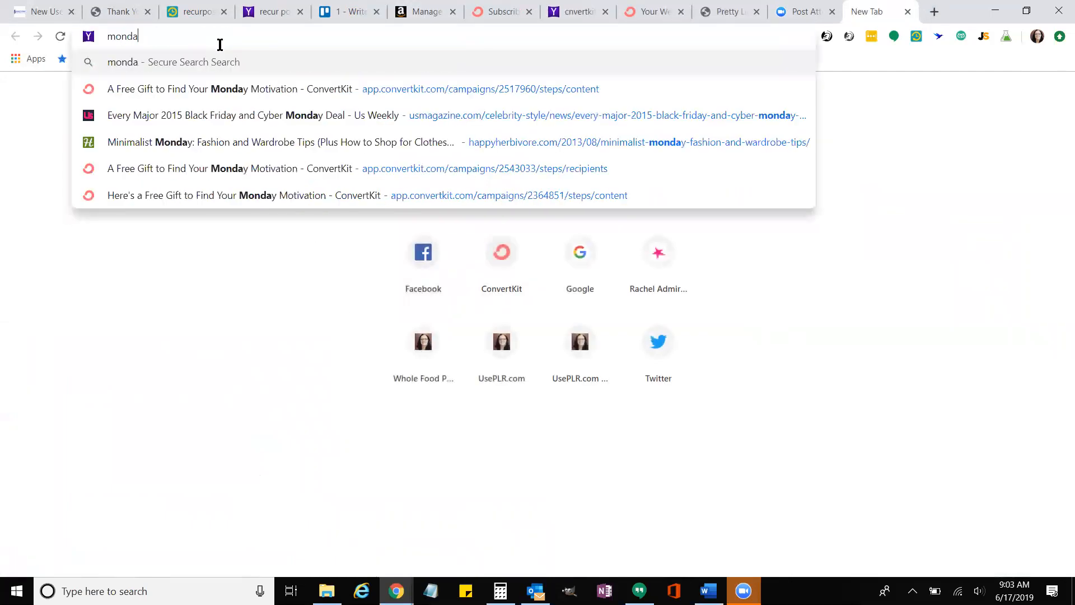
text(y gi)
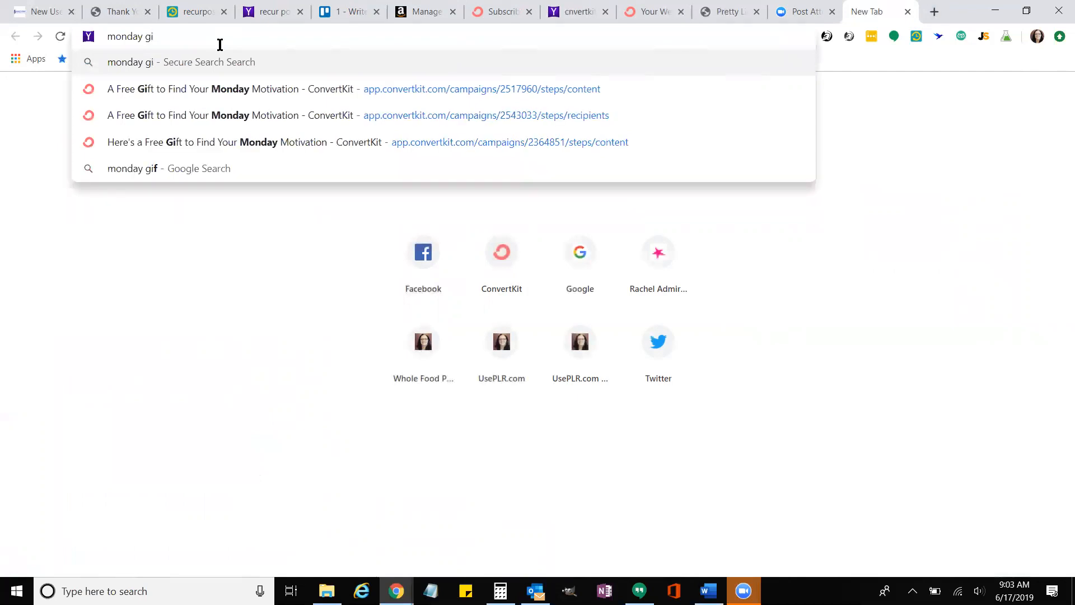
text(p)
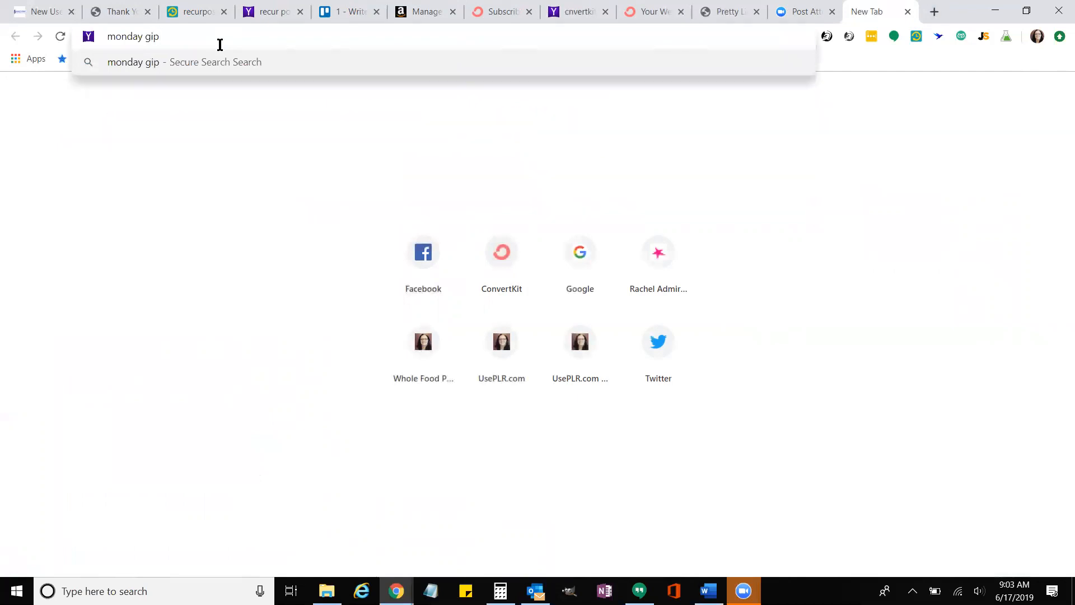
text(h)
key(Return)
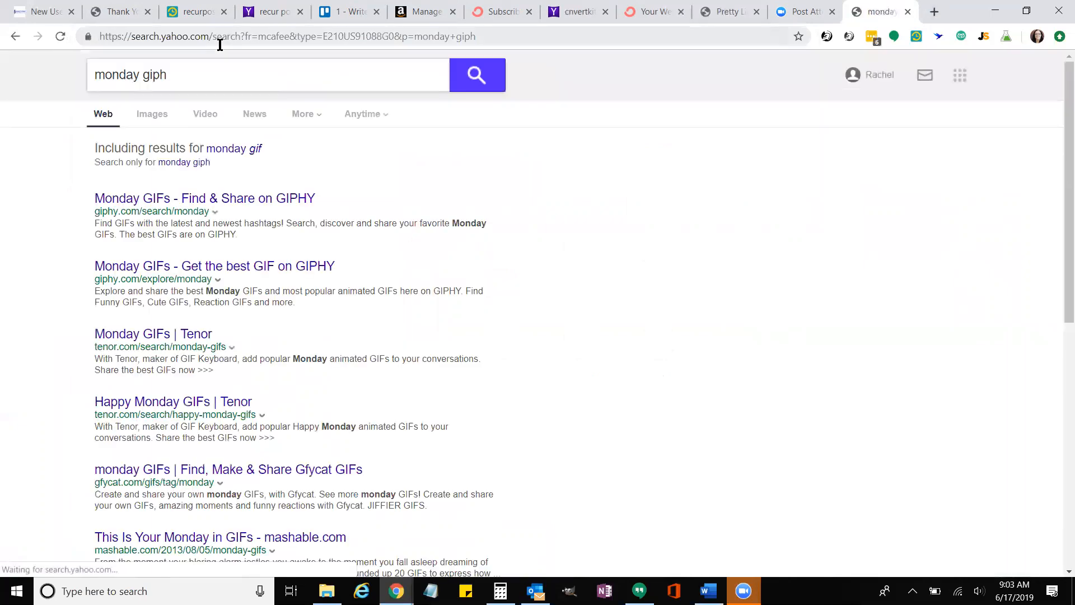
Change the web search to "monday gif" and show its image results
click(187, 80)
key(BackSpace)
key(BackSpace)
text(f)
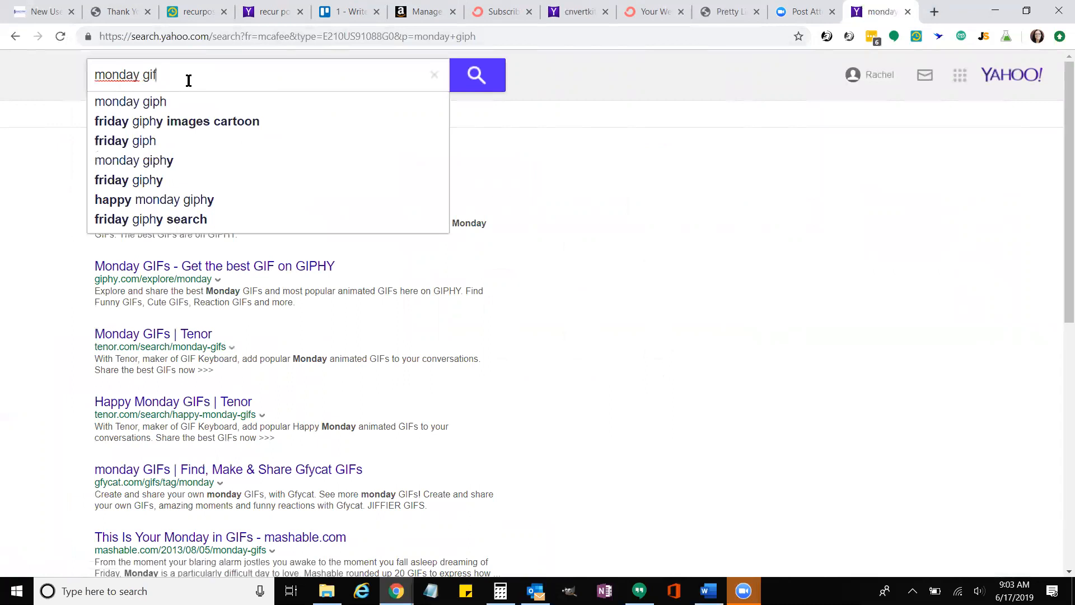
key(Return)
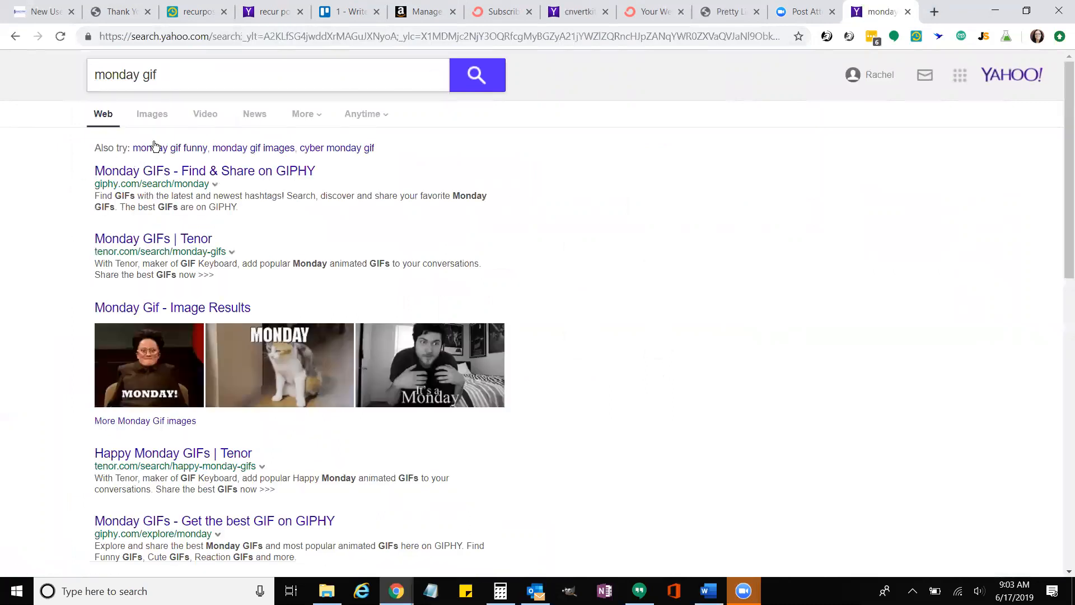
click(154, 117)
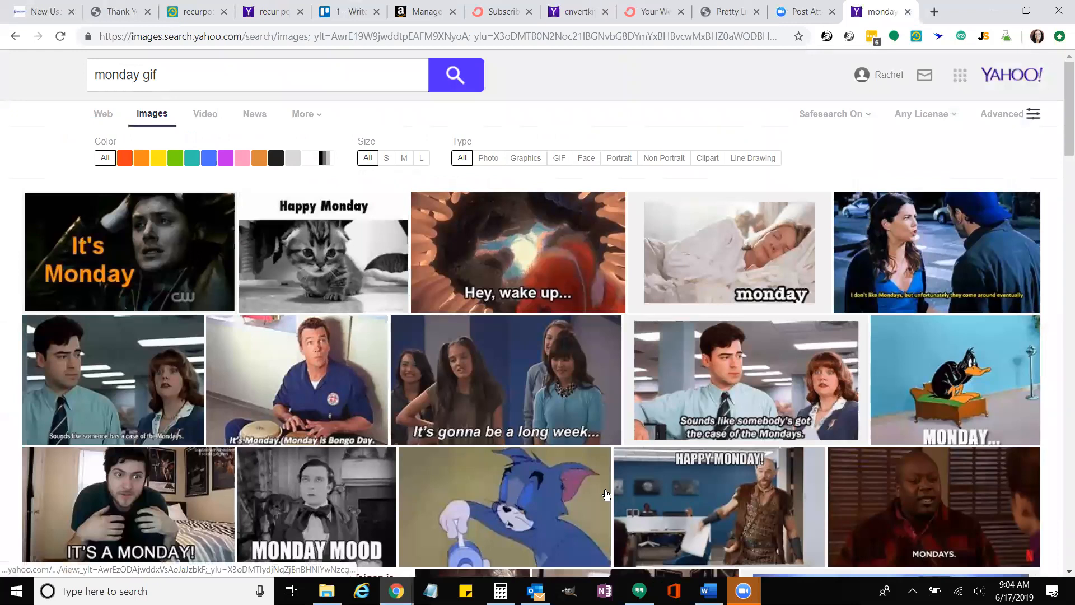
Preview several Monday GIFs from the image results, ending with the Angry Birds piggy "Trying to put on a happy face"
click(546, 392)
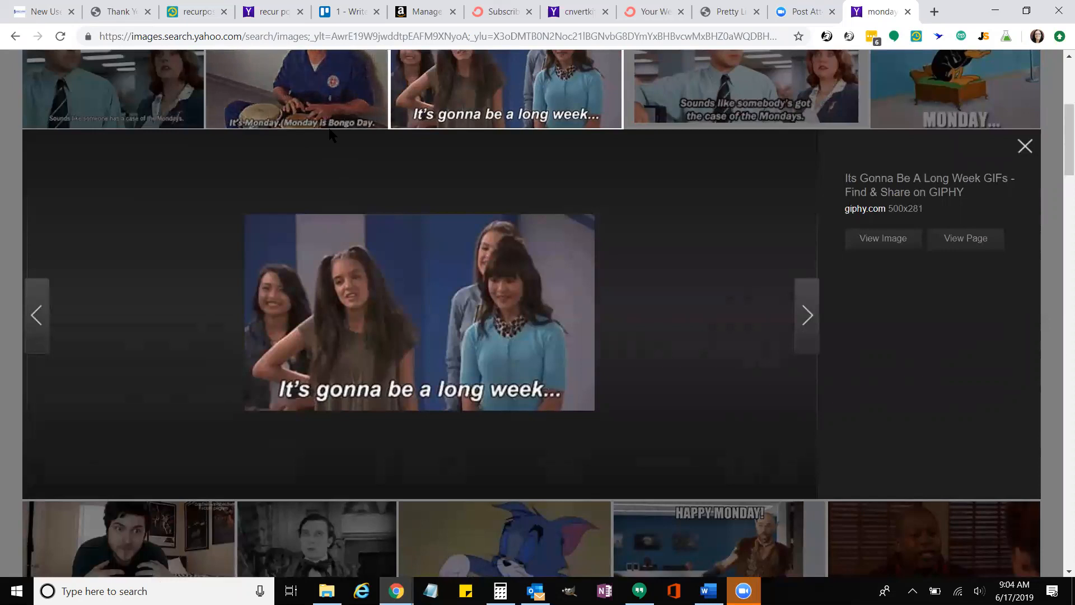
click(311, 125)
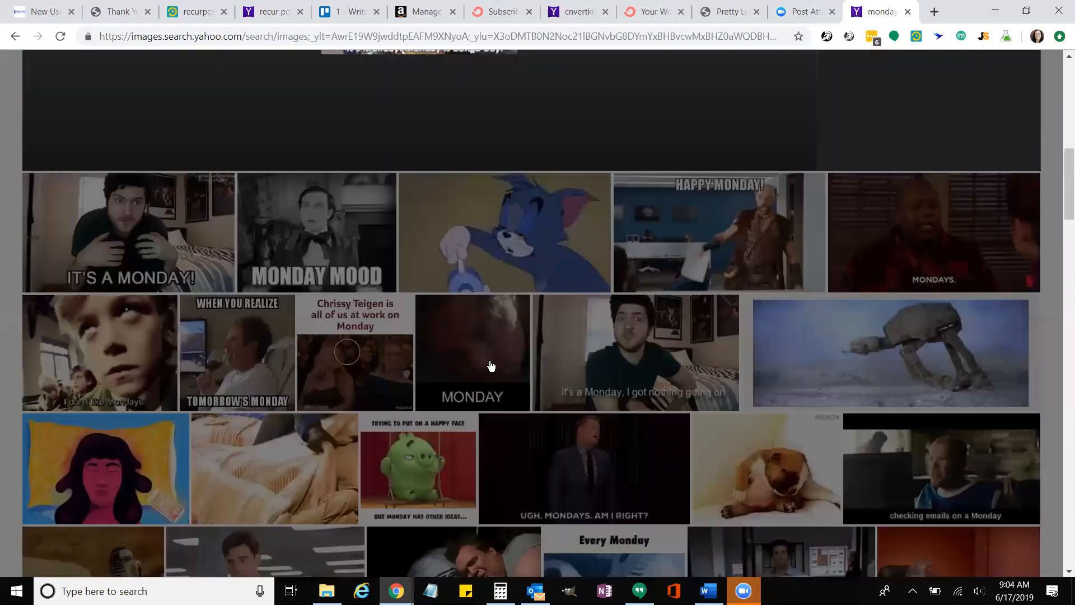
scroll(493, 363, down, 6)
click(570, 331)
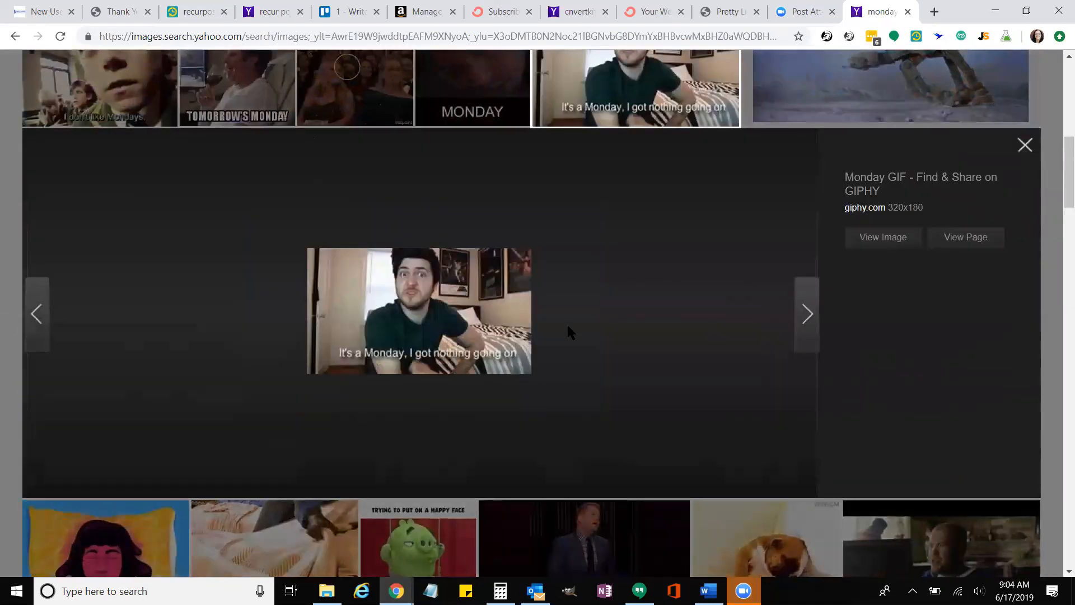
scroll(564, 331, down, 4)
click(432, 322)
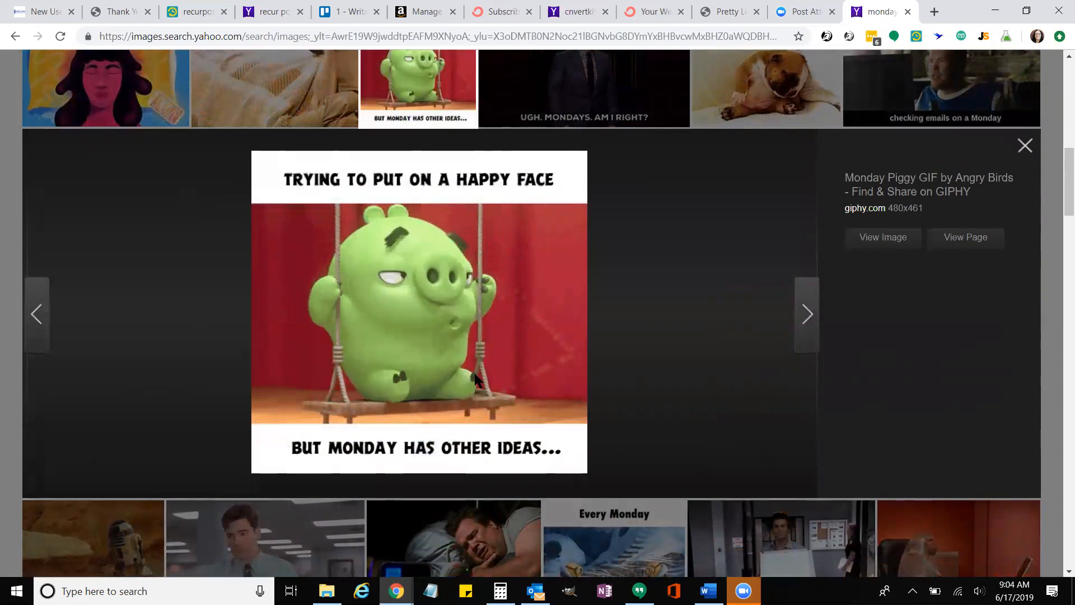
Return to the ConvertKit broadcast and view the image upload options for the blank line below the Facebook group link, without choosing a file
click(650, 14)
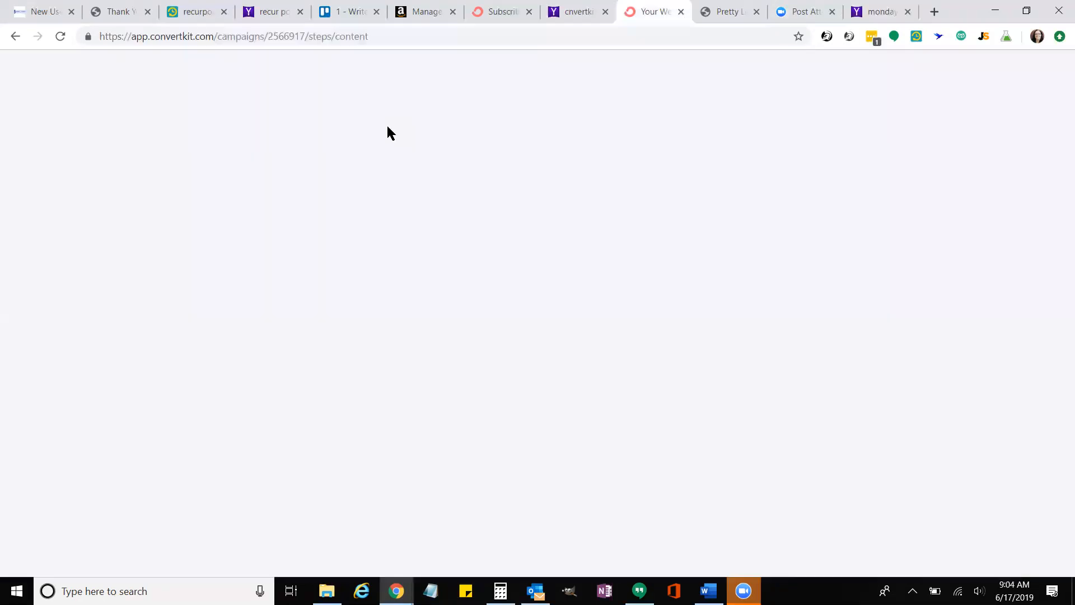
scroll(542, 351, up, 3)
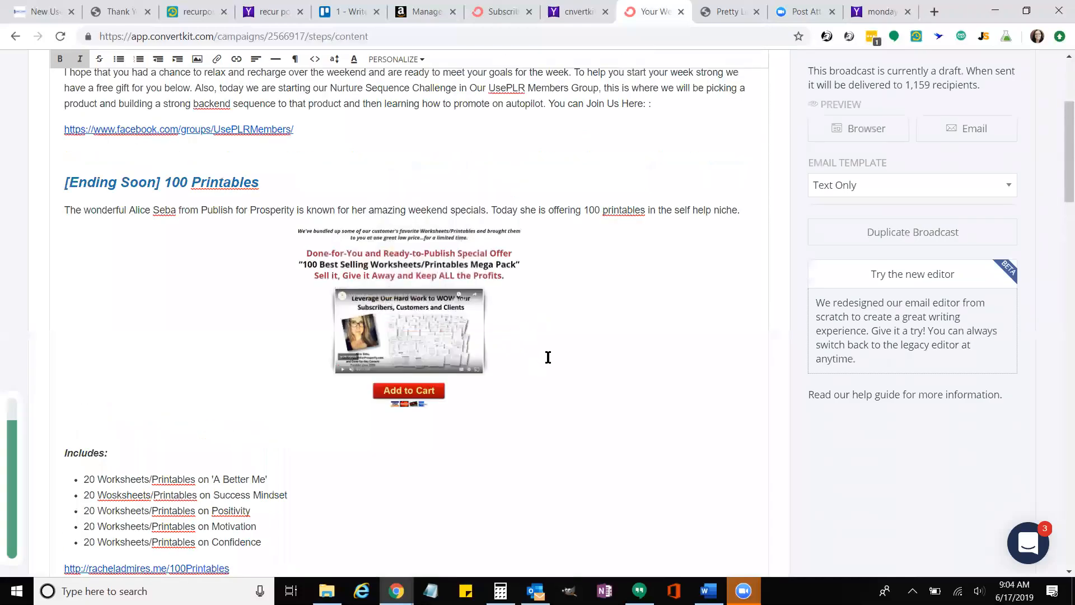
click(97, 240)
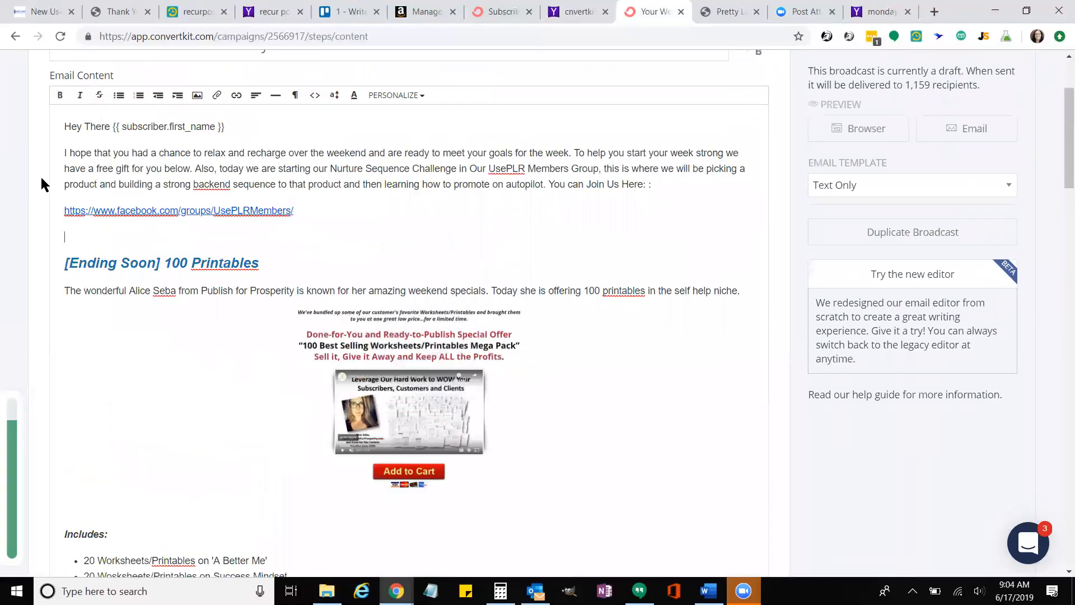
click(196, 96)
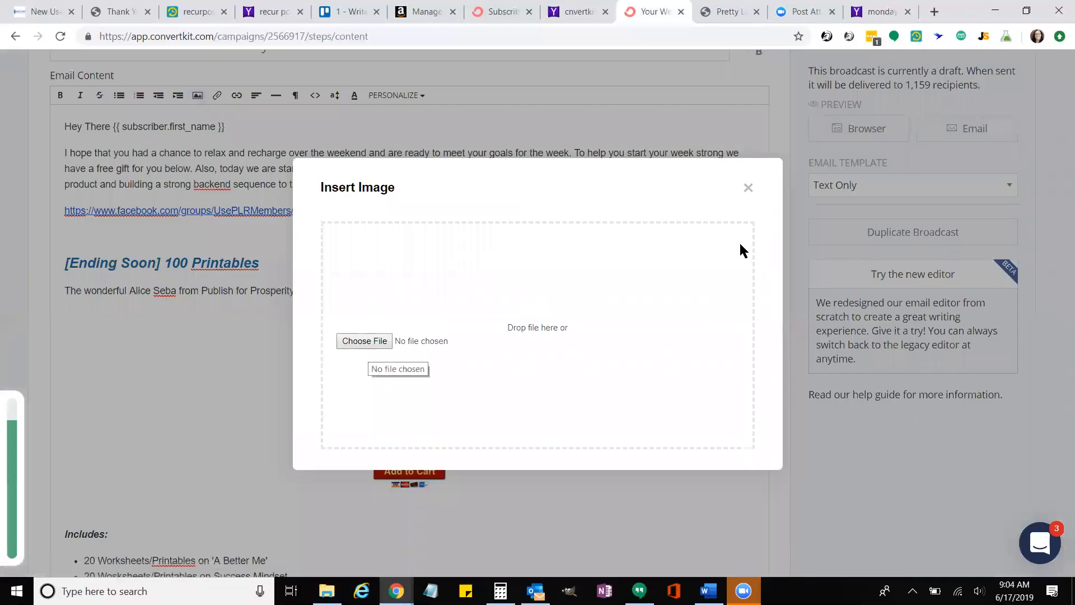
click(747, 188)
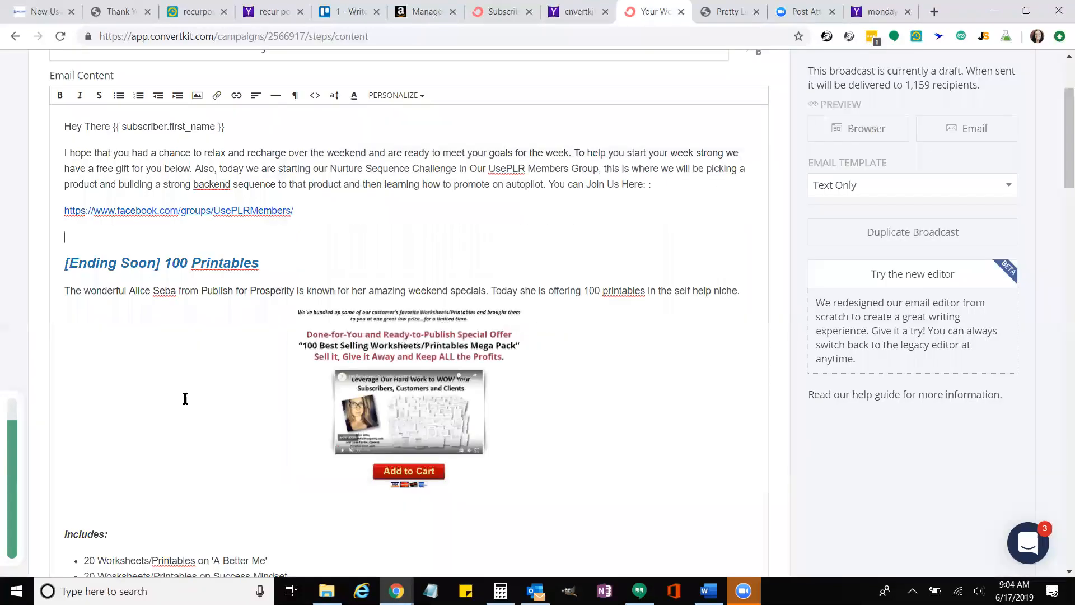
Examine the title, link, new-tab and position settings of the 100 Printables promotional image, leaving them as they are
scroll(420, 441, down, 2)
scroll(420, 440, down, 1)
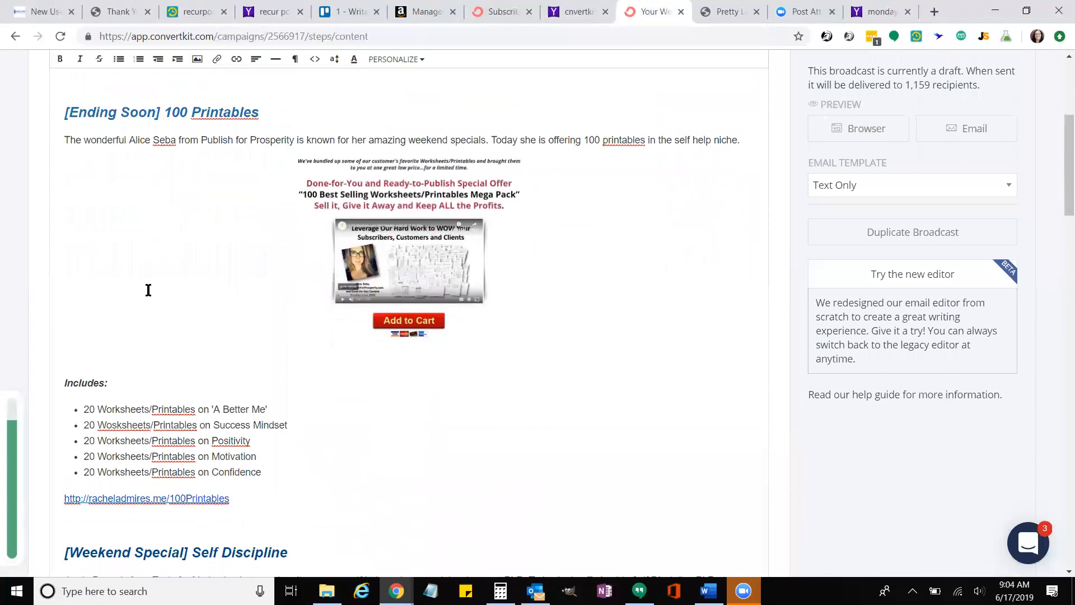
click(435, 287)
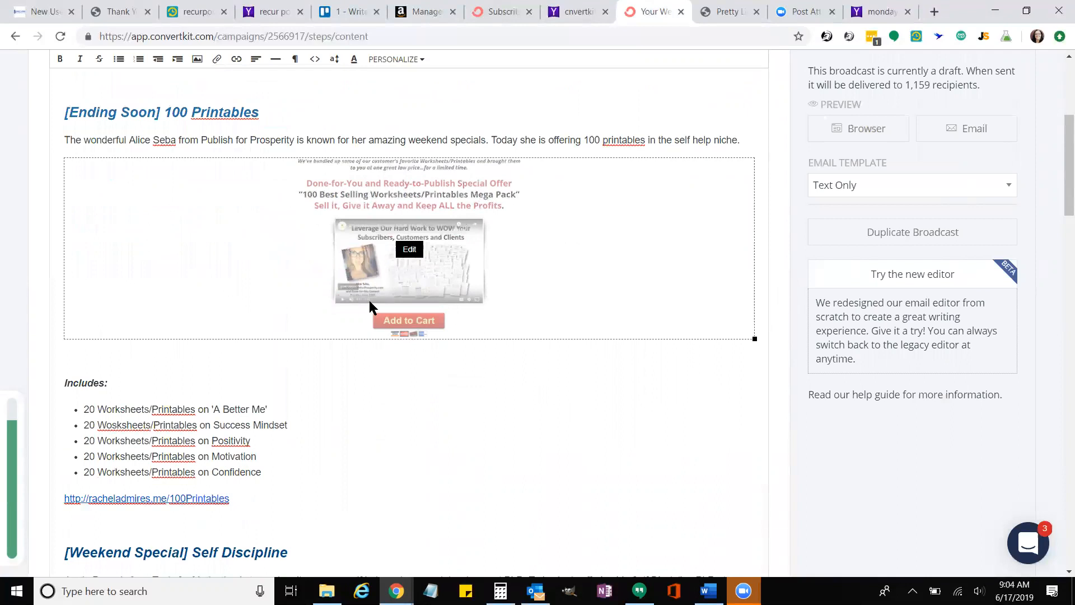
click(406, 248)
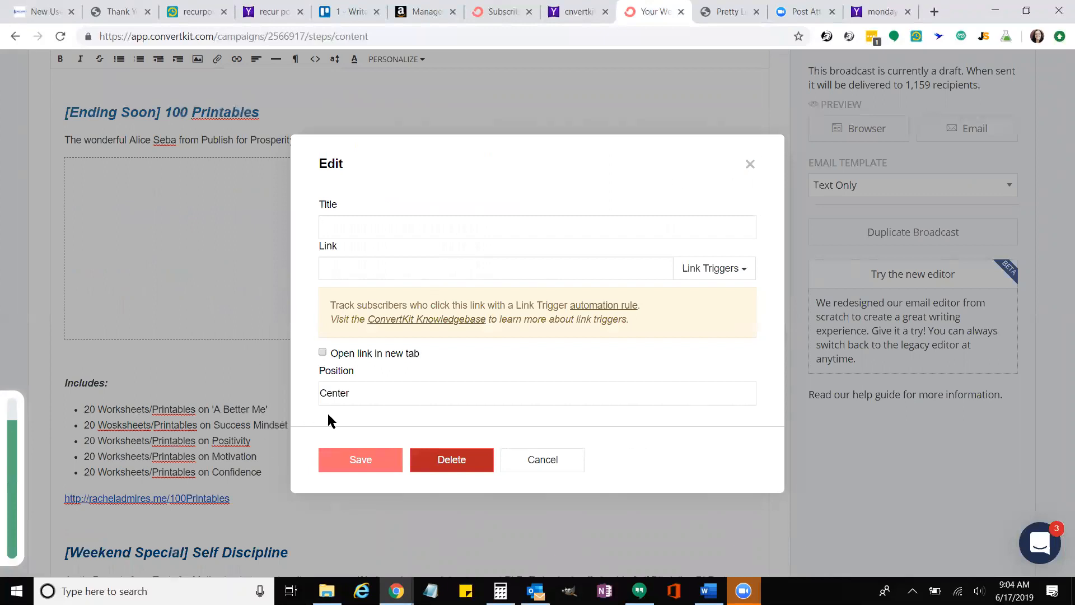
click(750, 163)
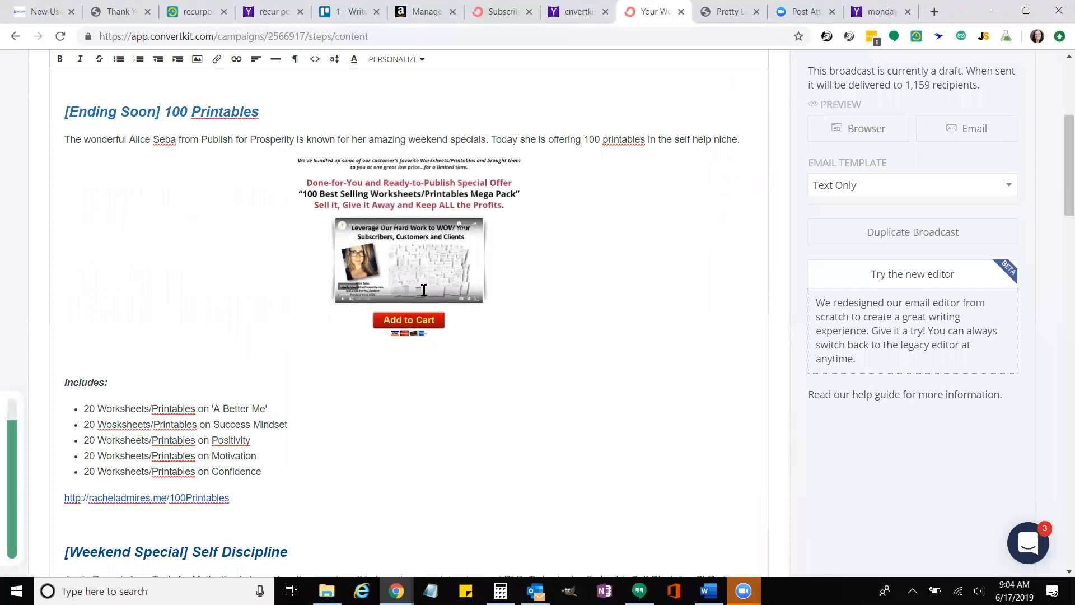
Shrink the 100 Printables promotional image slightly, and fine-tune its size by its corner handle
click(458, 274)
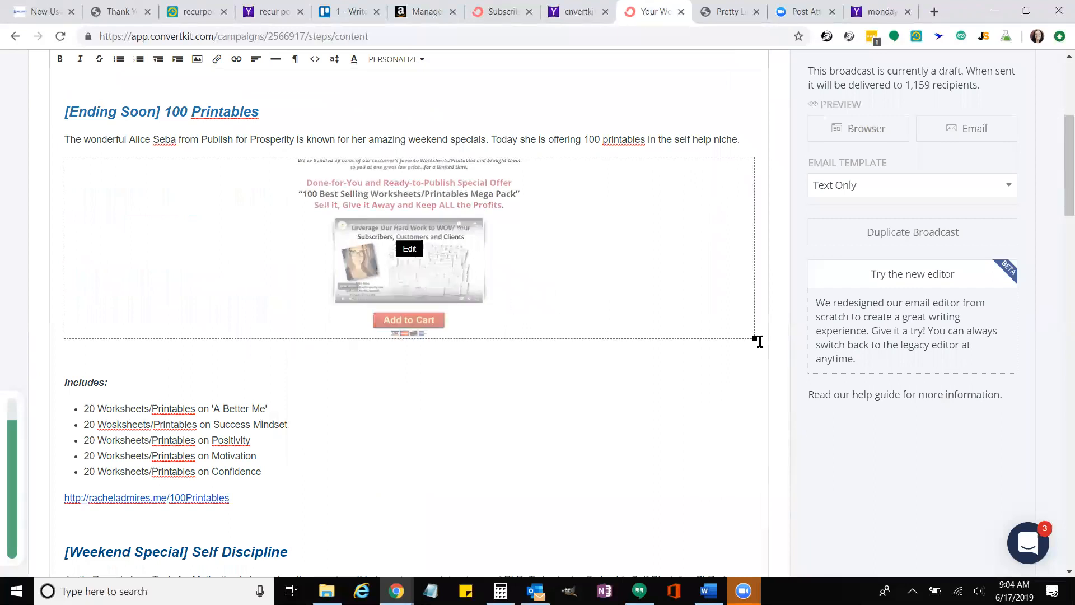
drag(755, 338, 721, 312)
click(544, 401)
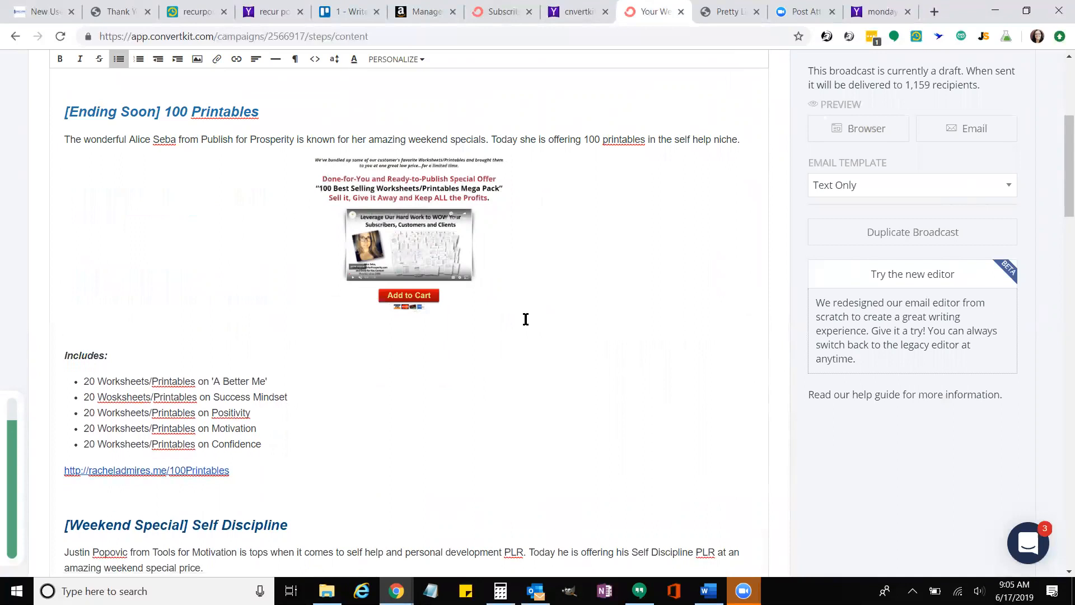
click(468, 268)
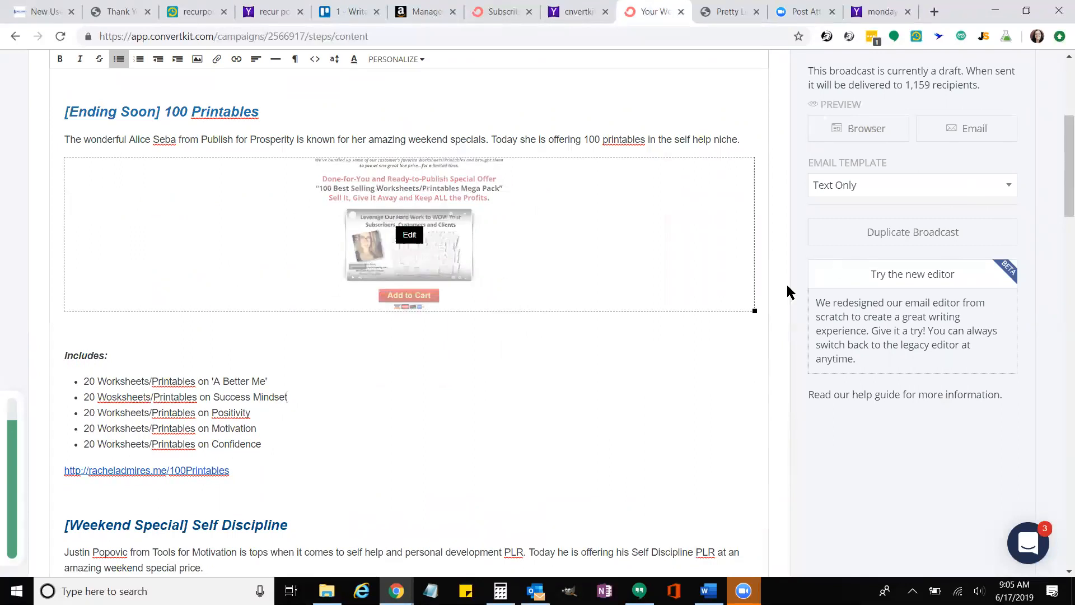
drag(757, 313, 566, 404)
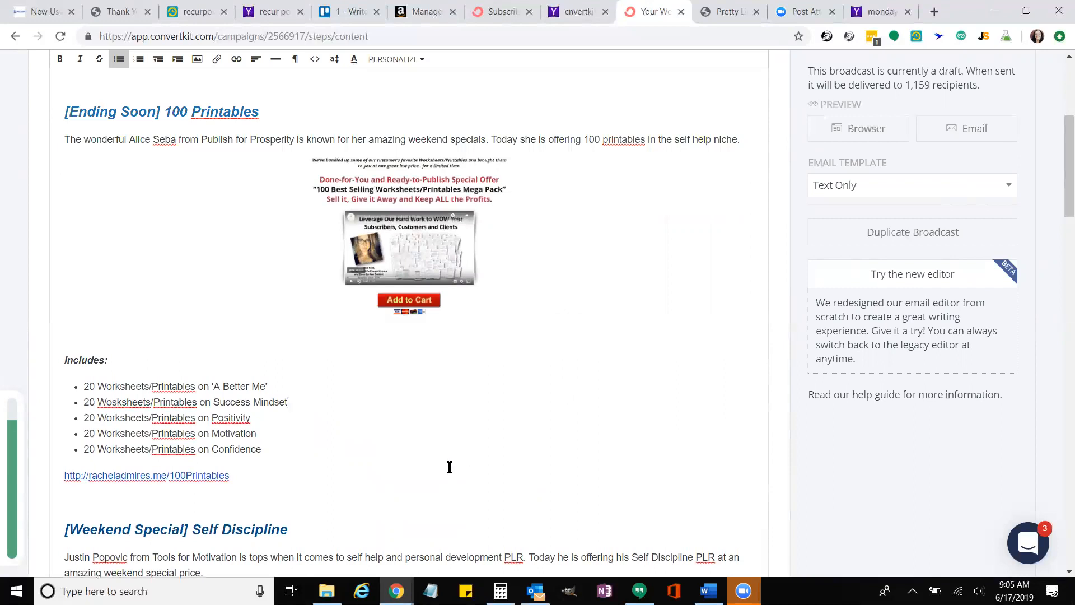
Replace "Weekend Special" in the Self Discipline heading with "Ending Soon"
scroll(450, 471, down, 2)
scroll(449, 471, down, 3)
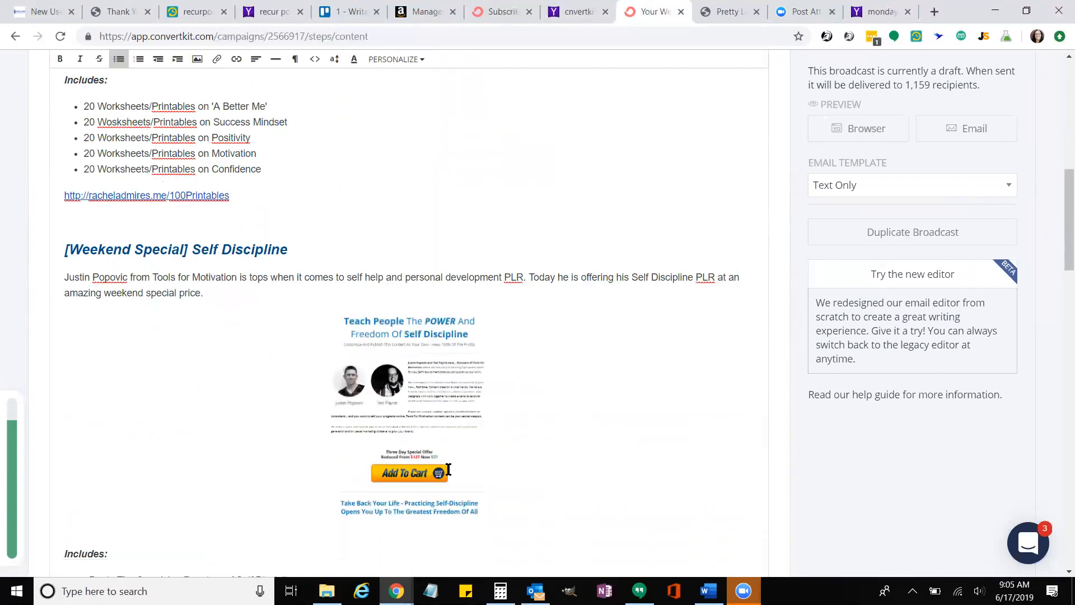
scroll(448, 470, down, 7)
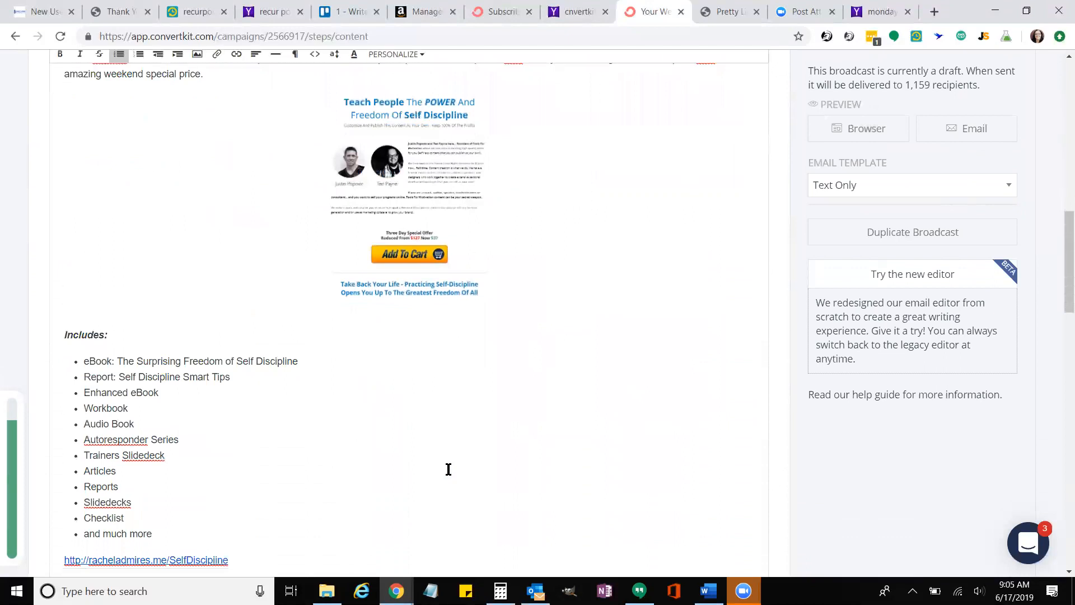
scroll(449, 469, up, 7)
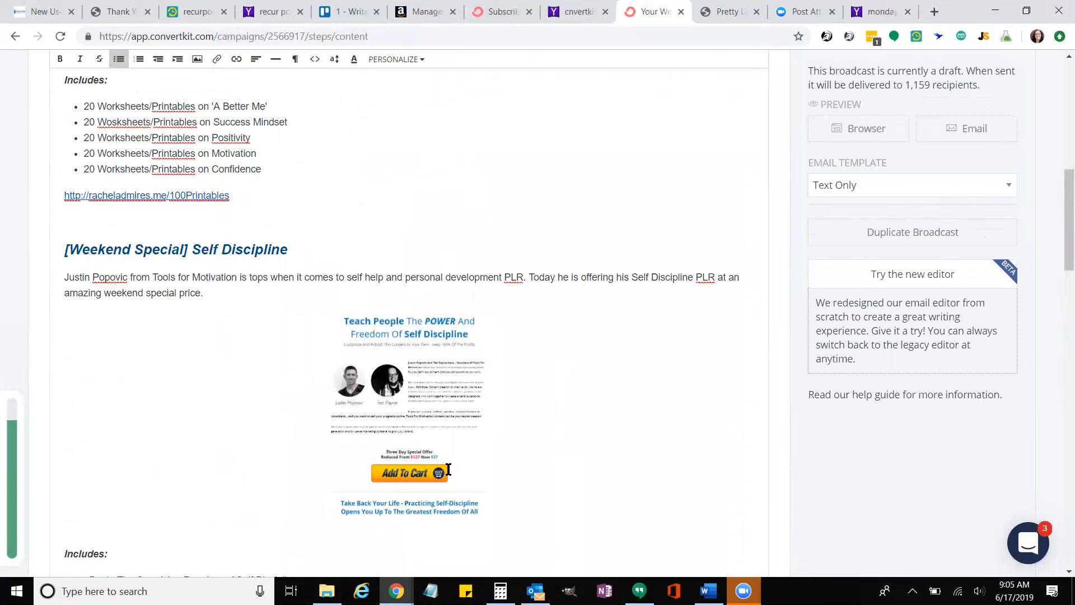
scroll(449, 469, down, 1)
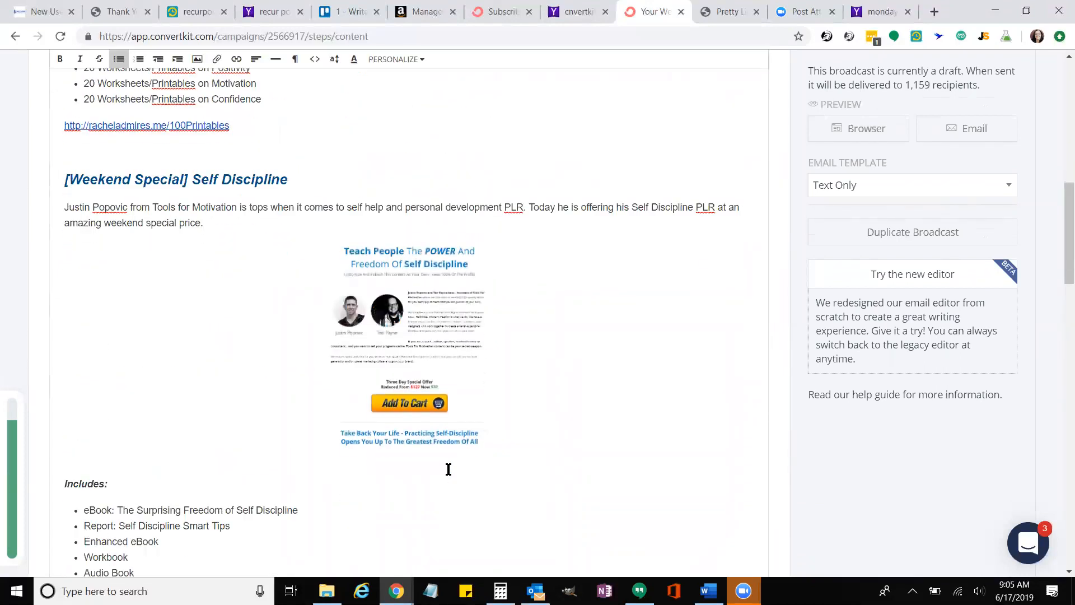
click(182, 179)
key(BackSpace)
key(BackSpace)
key(BackSpace)
key(BackSpace)
key(BackSpace)
key(BackSpace)
key(BackSpace)
key(BackSpace)
key(BackSpace)
key(BackSpace)
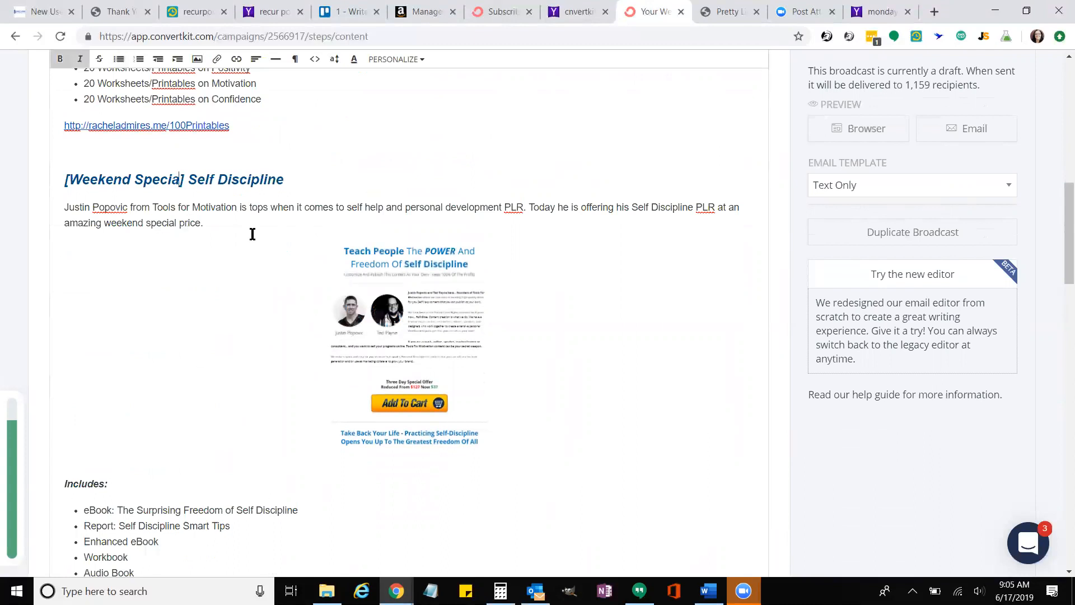
key(BackSpace)
key(BackSpace)
key(BackSpace)
key(BackSpace)
key(BackSpace)
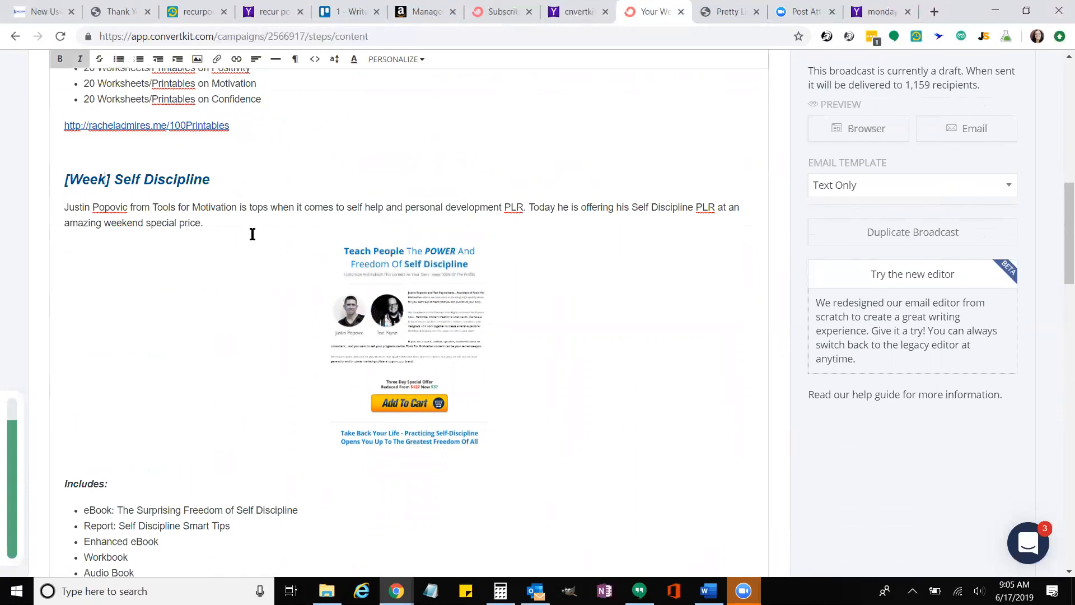
text(NE)
key(BackSpace)
key(BackSpace)
text(Ending Soon)
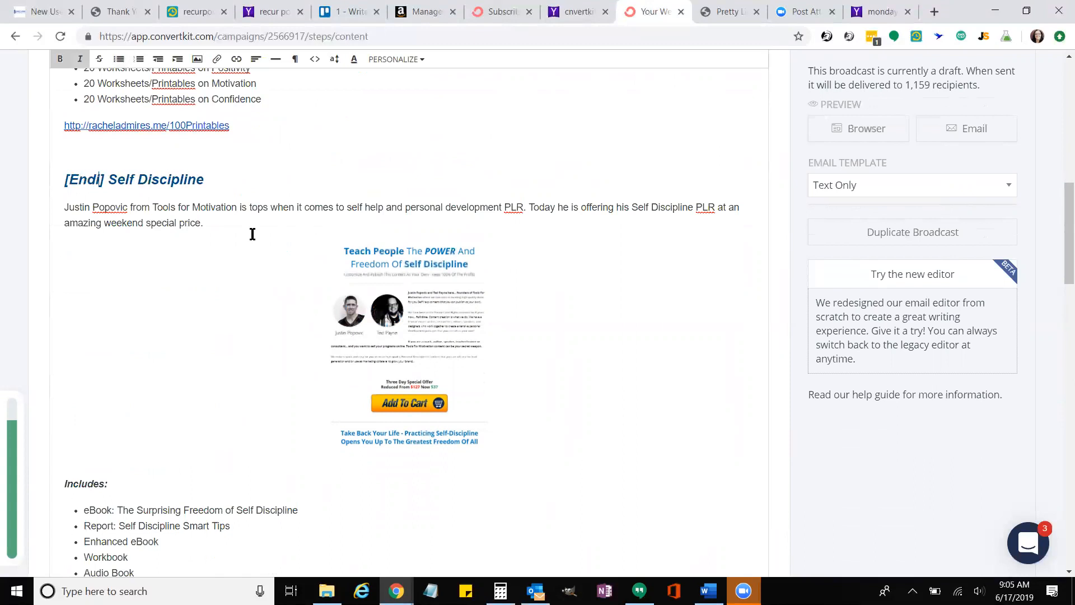
Replace "Instant Pot PLR" in the Free Gift heading with the placeholder "XXXXX"
scroll(446, 295, down, 10)
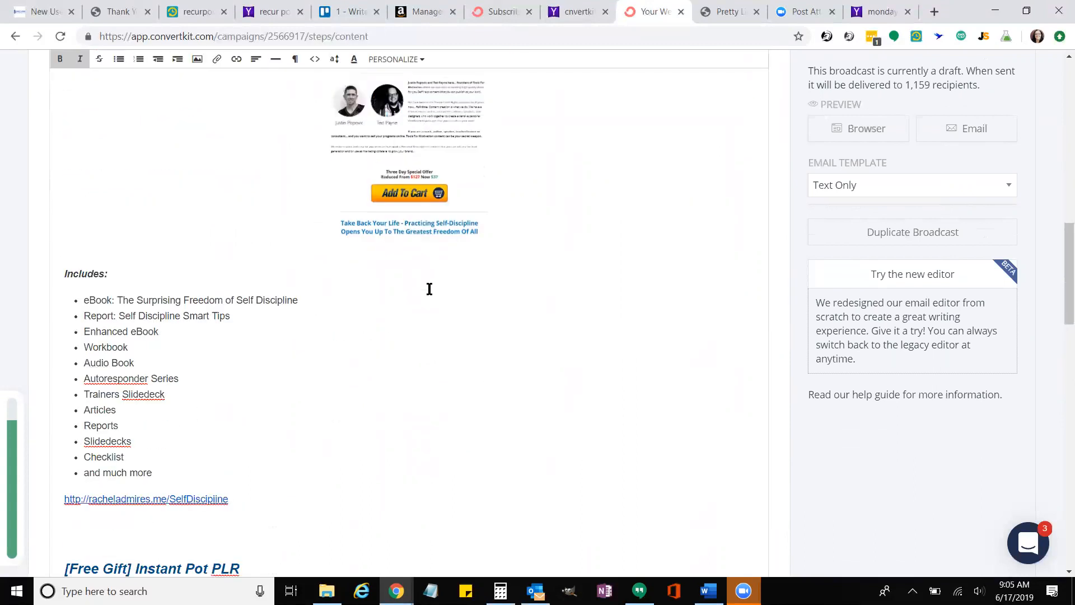
drag(247, 219, 136, 218)
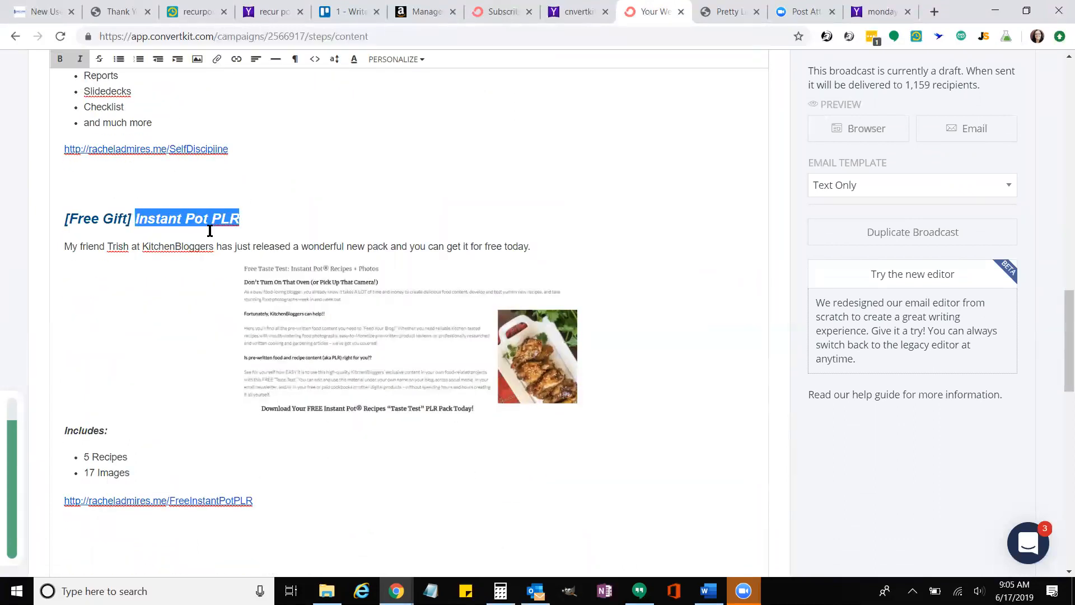
text(XXXXX)
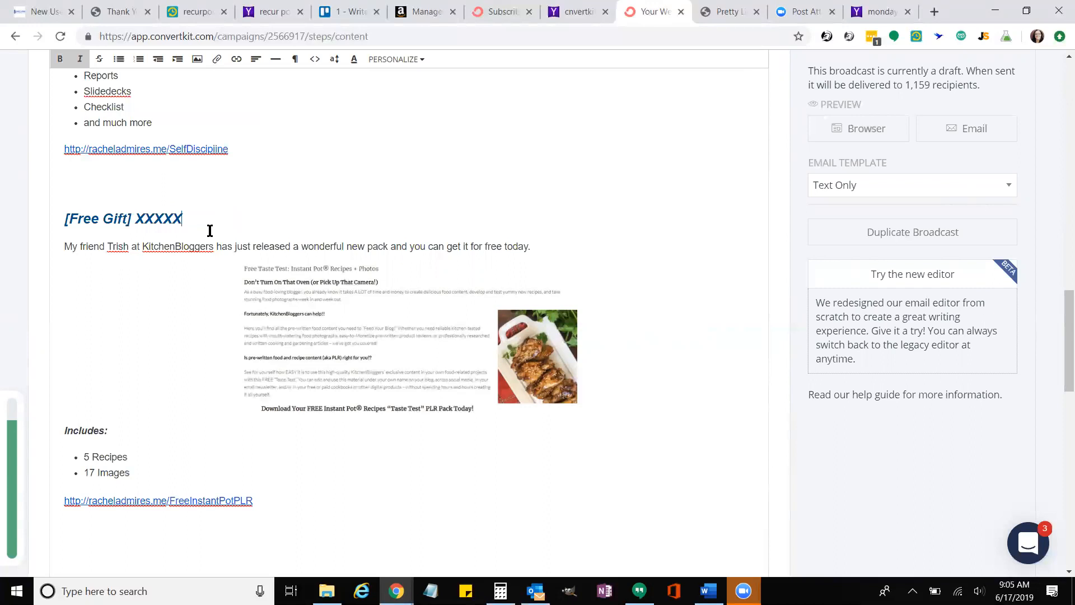
Delete the Instant Pot image from the Free Gift section and add an empty line after its introductory sentence
click(473, 369)
scroll(473, 372, up, 15)
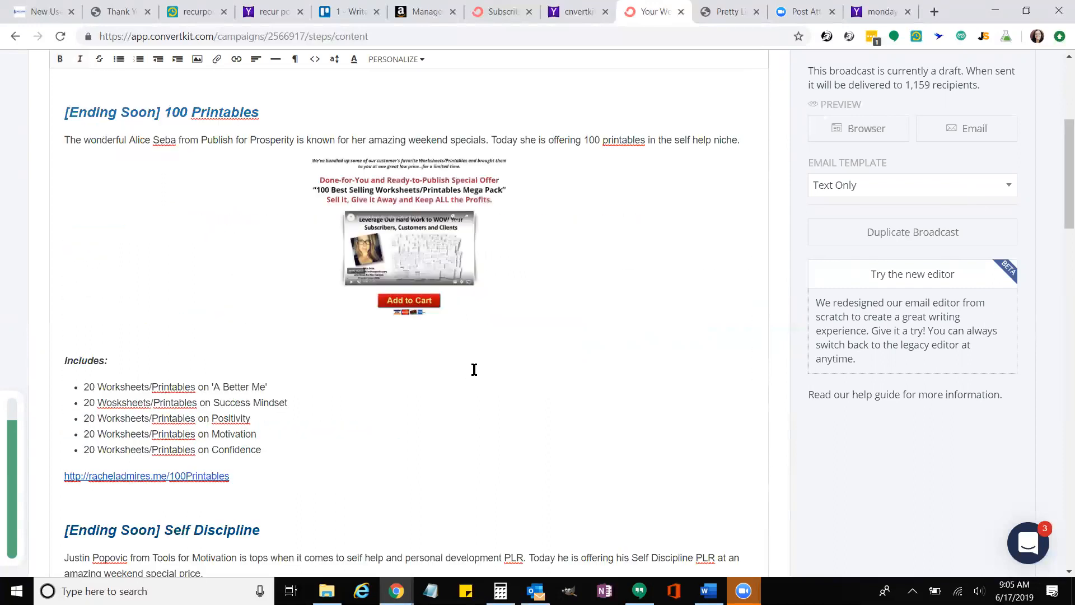
scroll(448, 414, down, 9)
scroll(471, 428, down, 8)
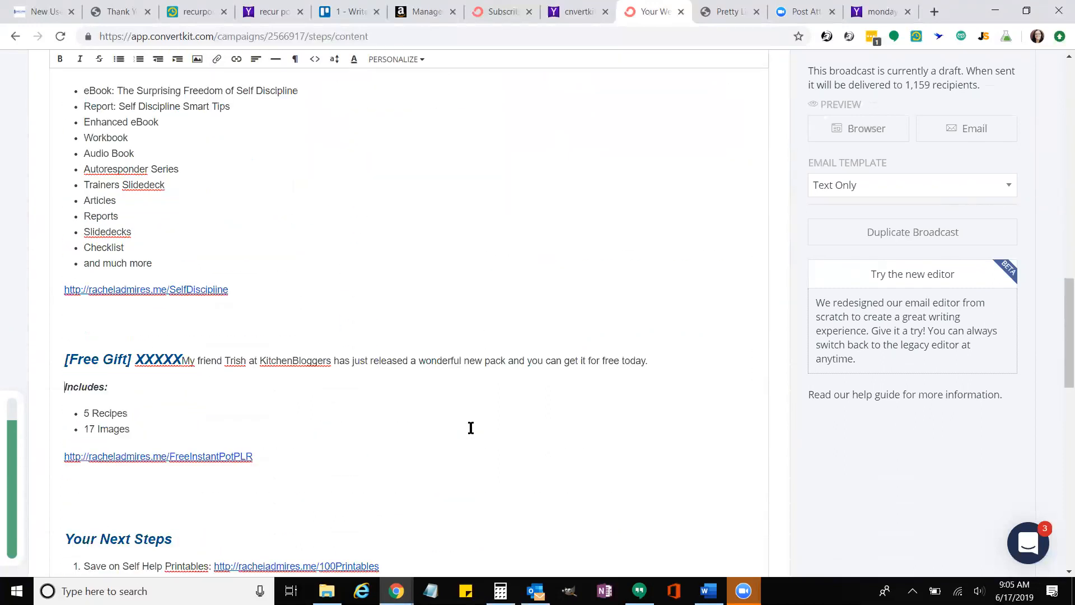
click(674, 159)
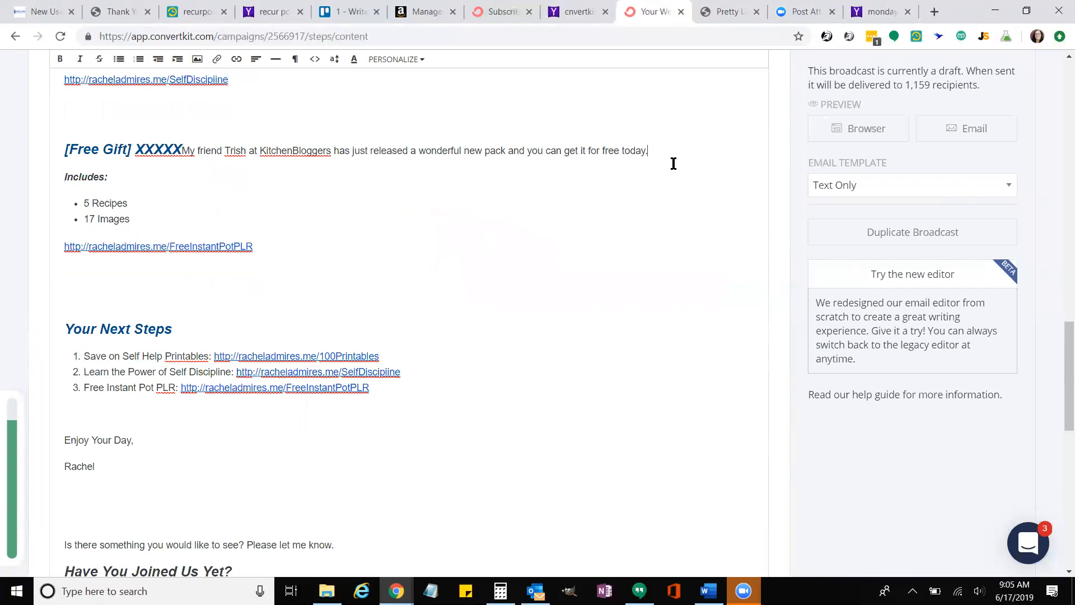
key(Return)
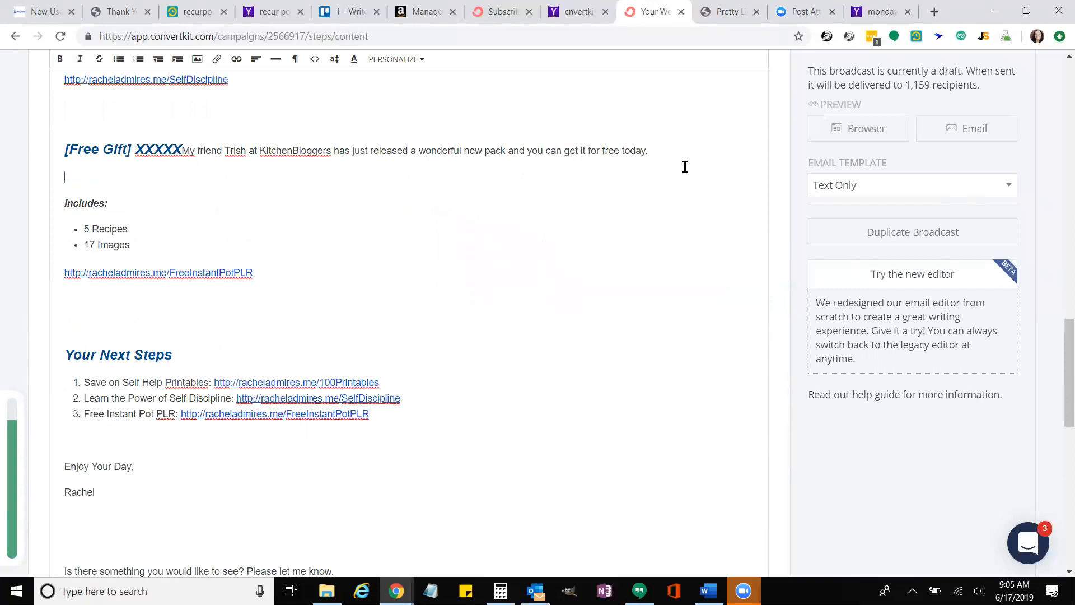
Search the Aff promo pics folder for "free" and insert the Coachglue FreeContentRepurposingChallenge JPG on the empty line in the Free Gift section
click(202, 58)
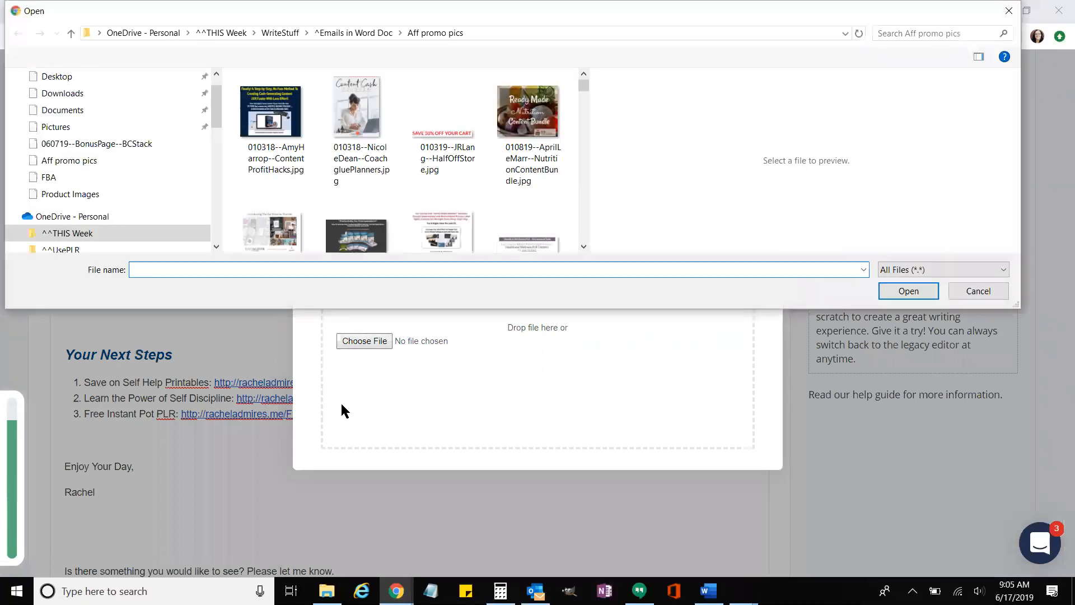
click(894, 33)
text(free)
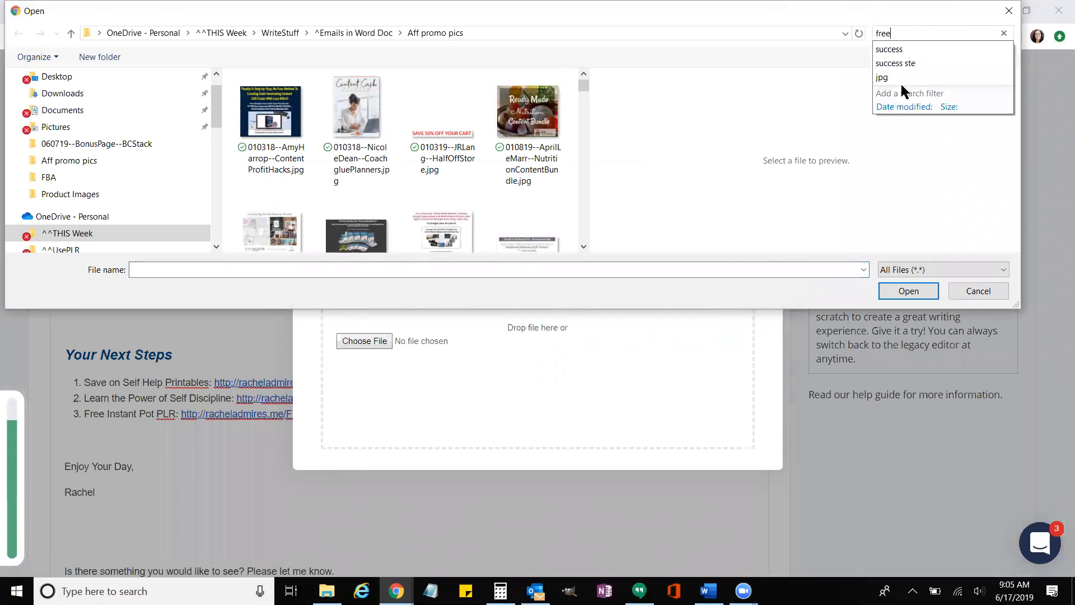
key(Return)
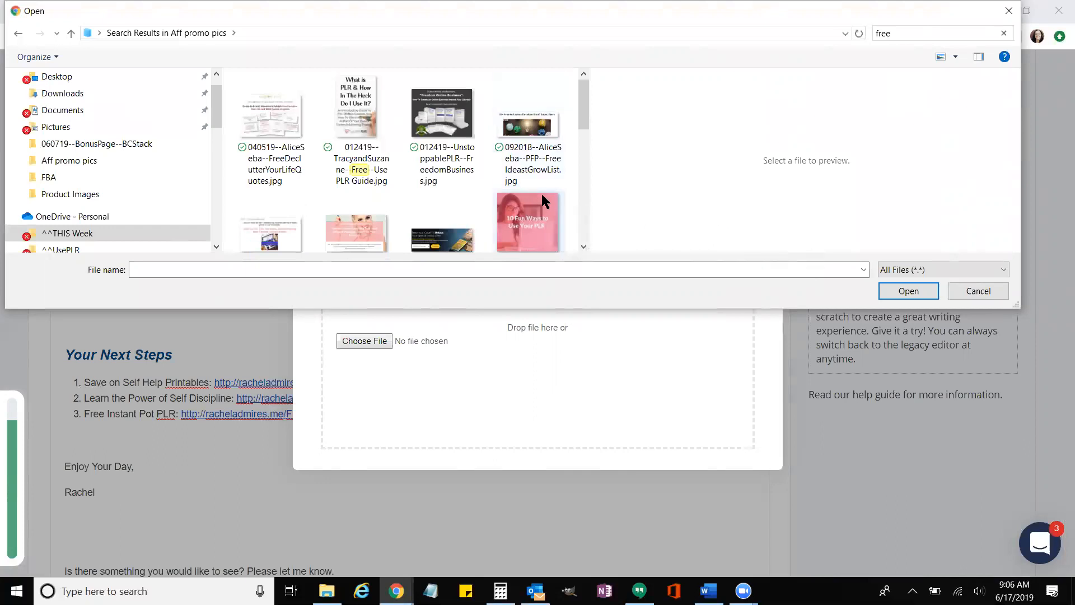
scroll(476, 189, down, 1)
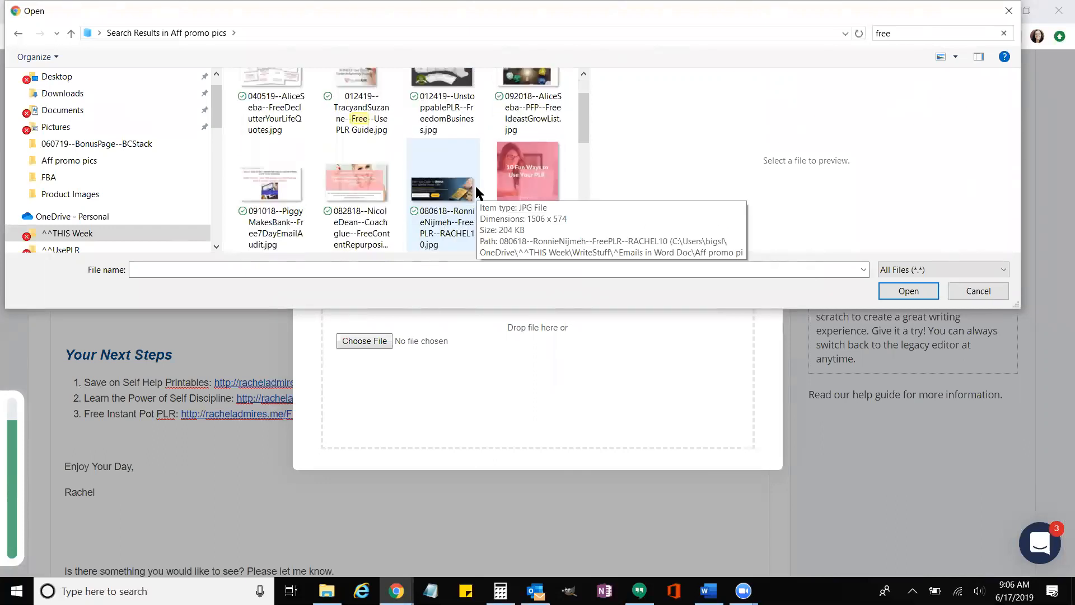
scroll(475, 186, down, 2)
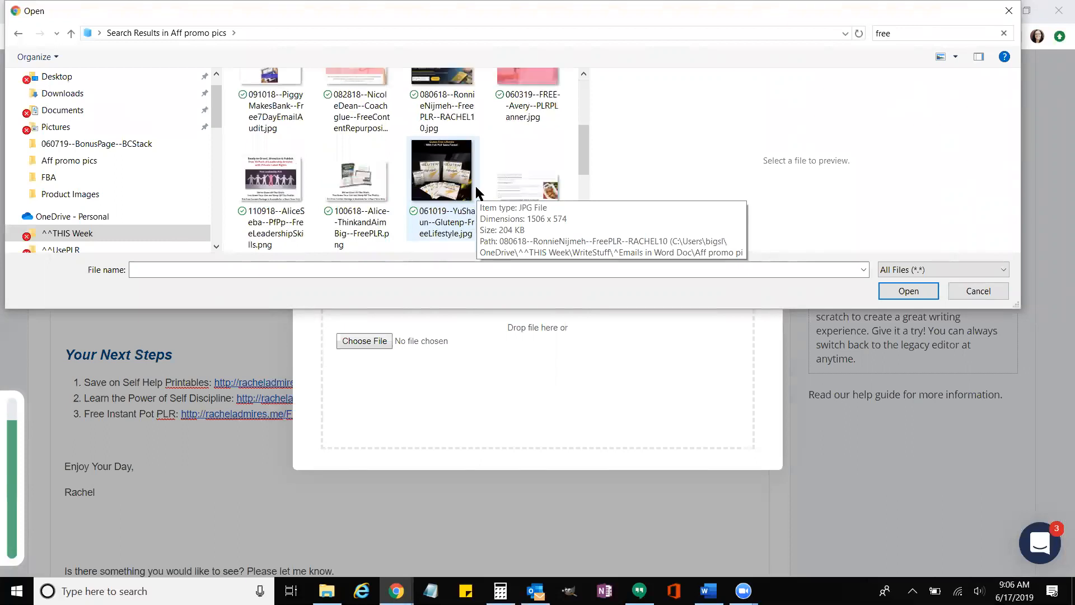
scroll(475, 186, up, 1)
click(356, 120)
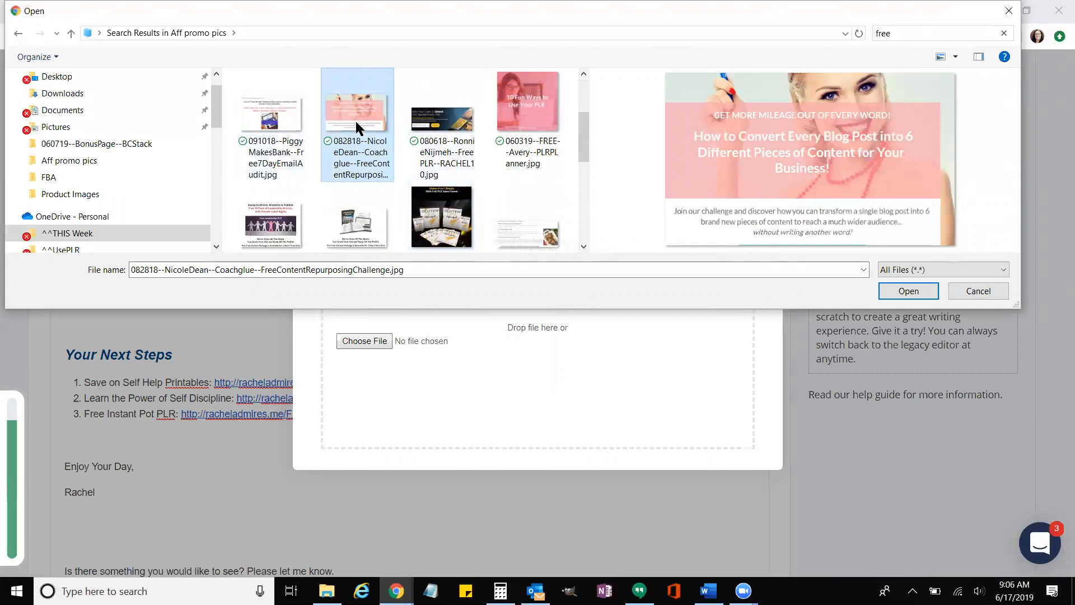
double_click(355, 119)
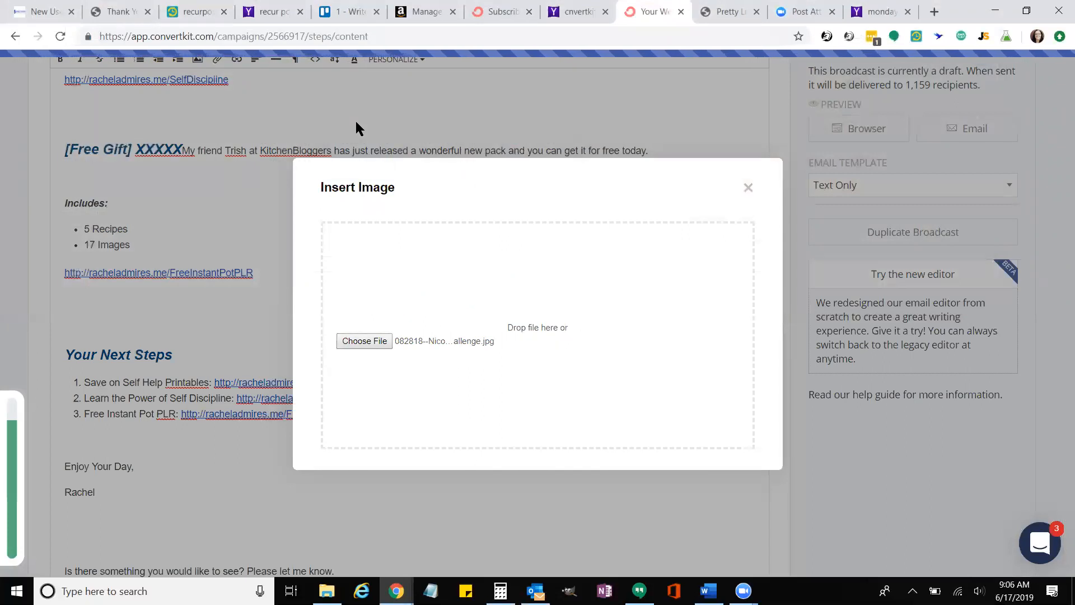
scroll(373, 182, down, 3)
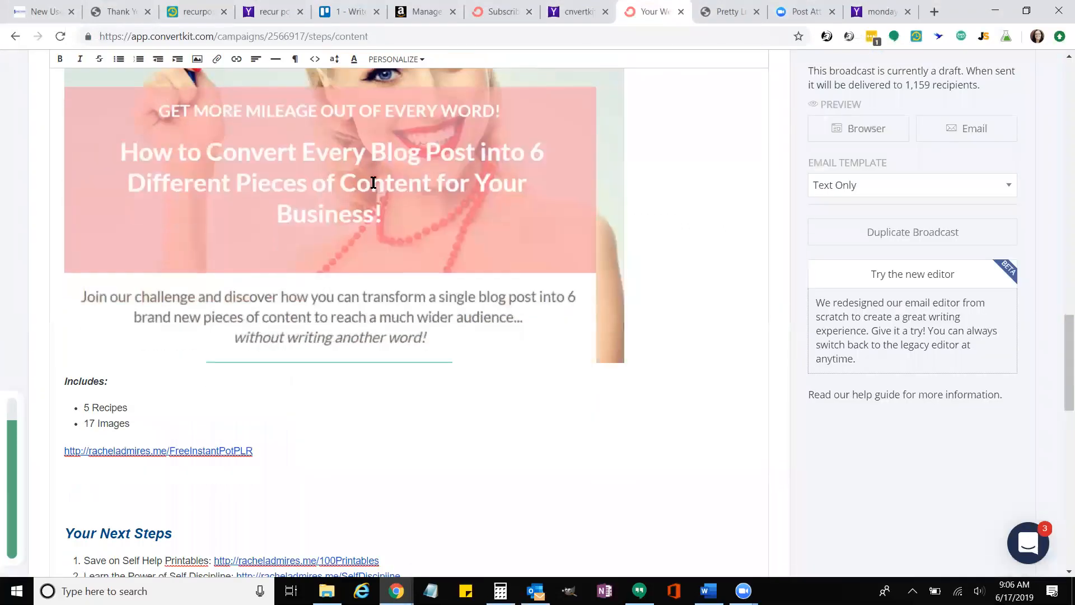
Set the new Free Gift image's position to Center and shrink it to well under half its size
click(361, 199)
click(344, 197)
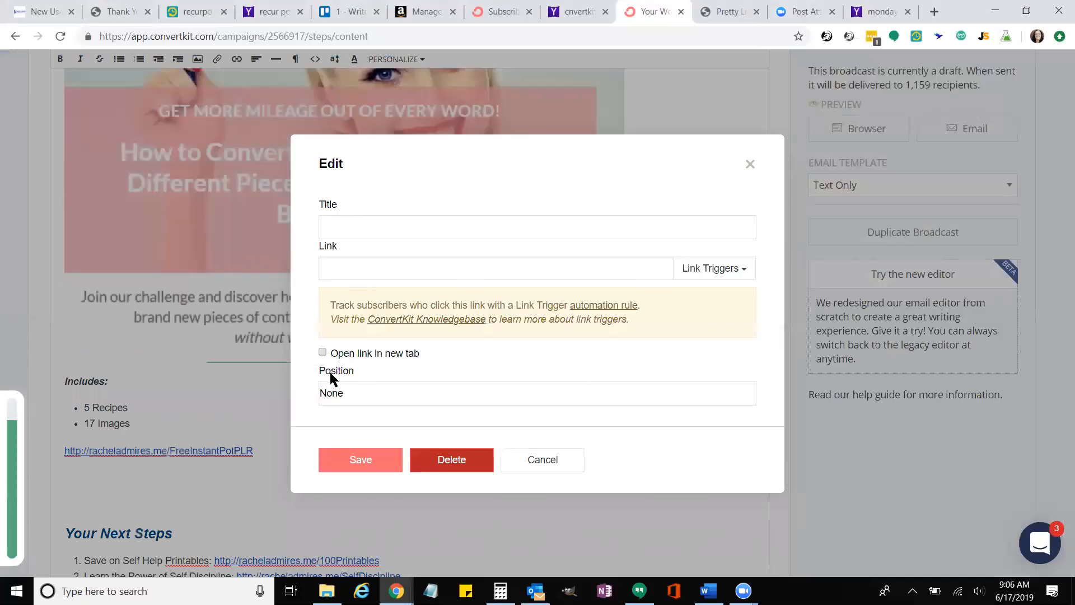
click(361, 399)
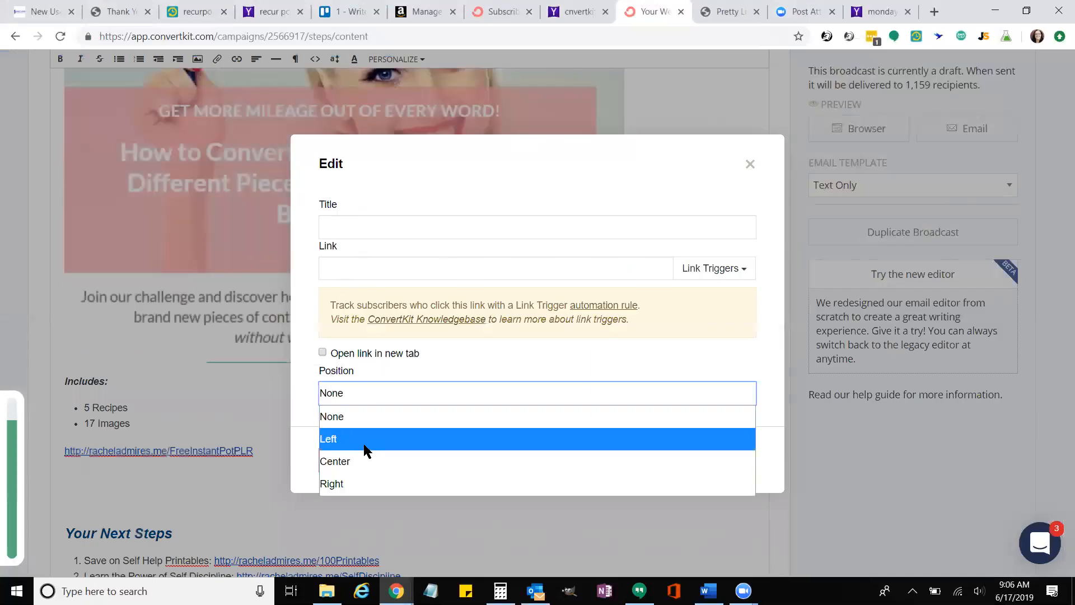
click(374, 460)
click(374, 460)
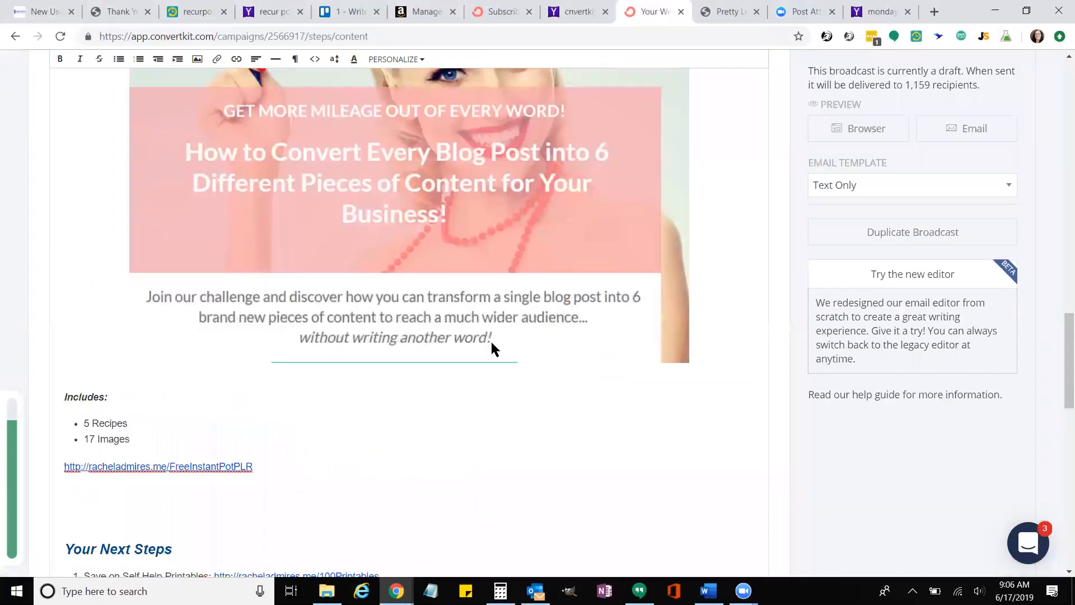
drag(755, 366, 479, 151)
click(460, 273)
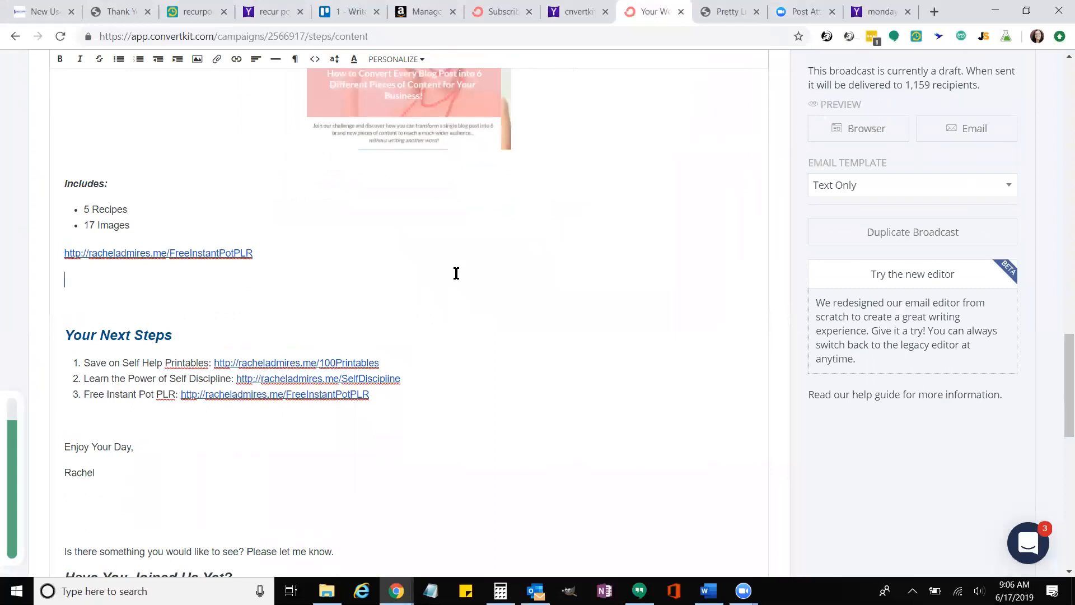
Unlink and delete the FreeInstantPotPLR web address below the Includes list in the Free Gift section
click(269, 251)
drag(253, 252, 65, 253)
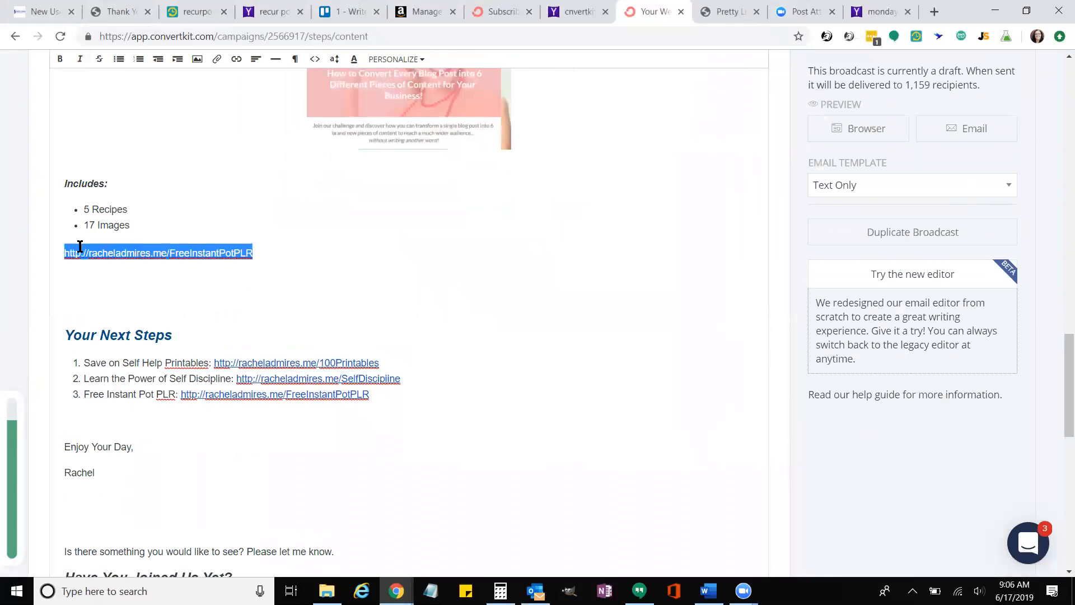
click(236, 59)
click(239, 99)
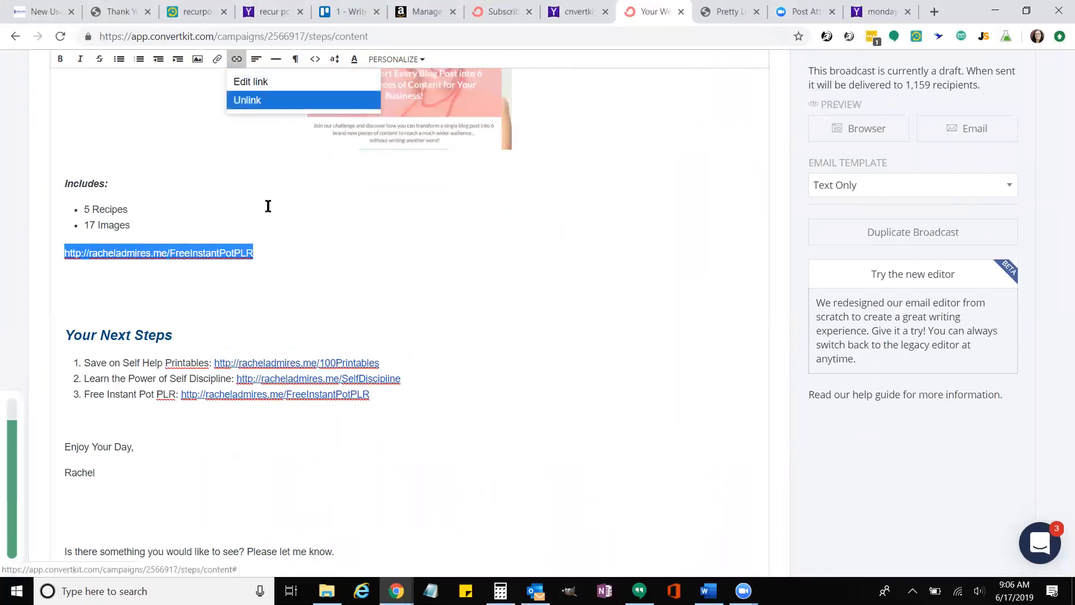
click(264, 252)
triple_click(116, 249)
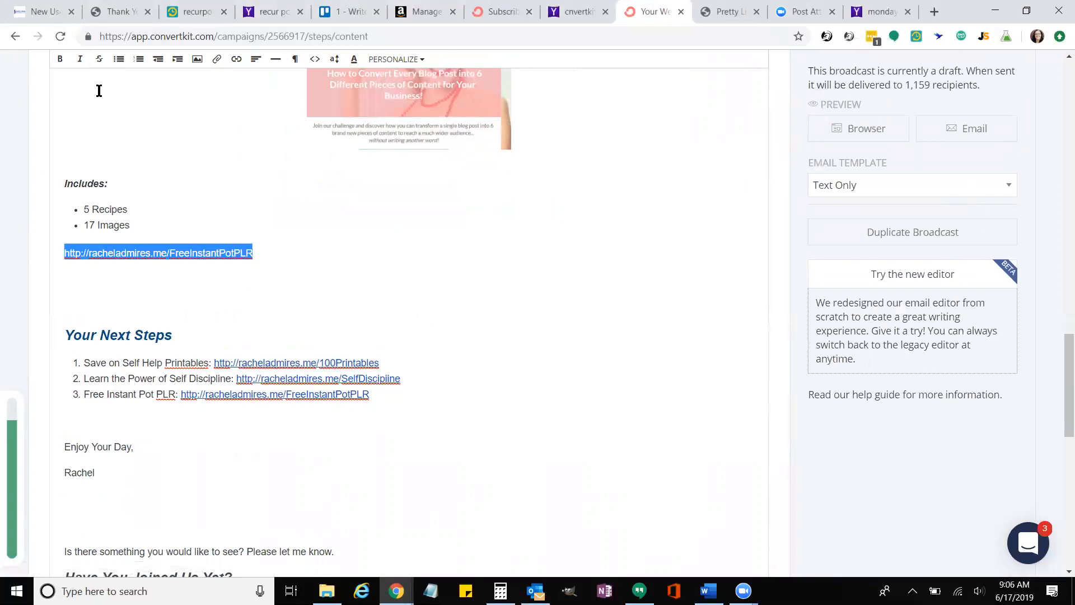
click(236, 59)
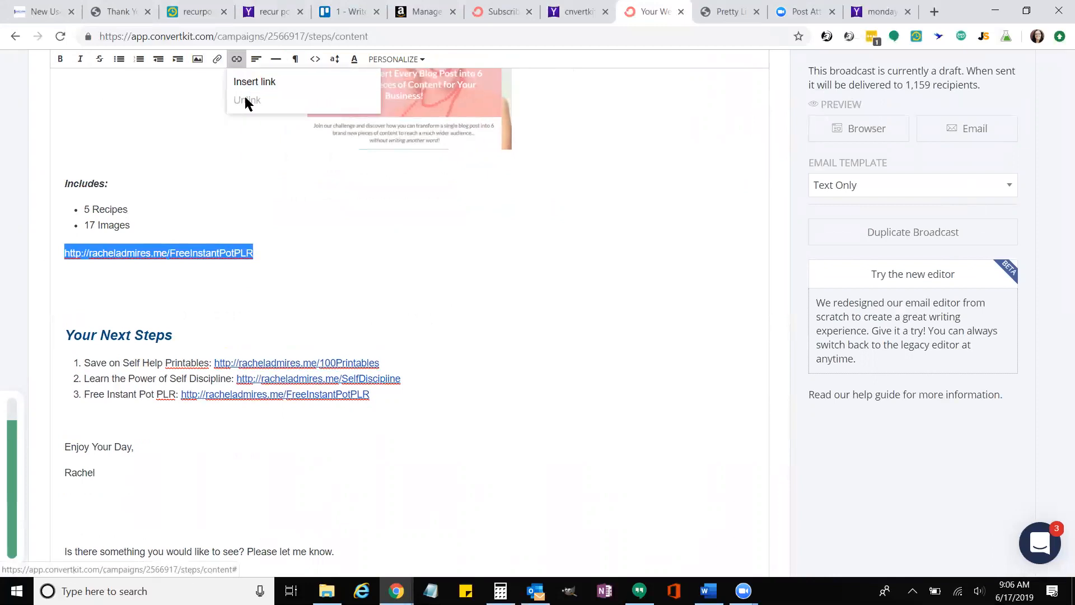
click(333, 250)
drag(293, 249, 60, 249)
key(Delete)
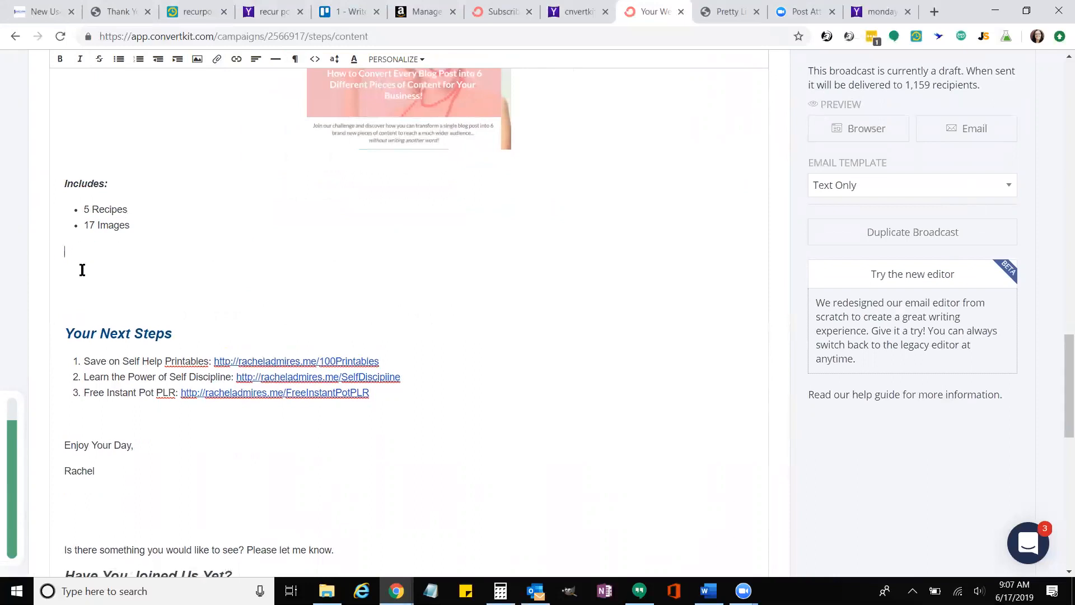
Look over the edited email, open the broadcast's preview, and examine the message from greeting to footer
scroll(550, 363, up, 7)
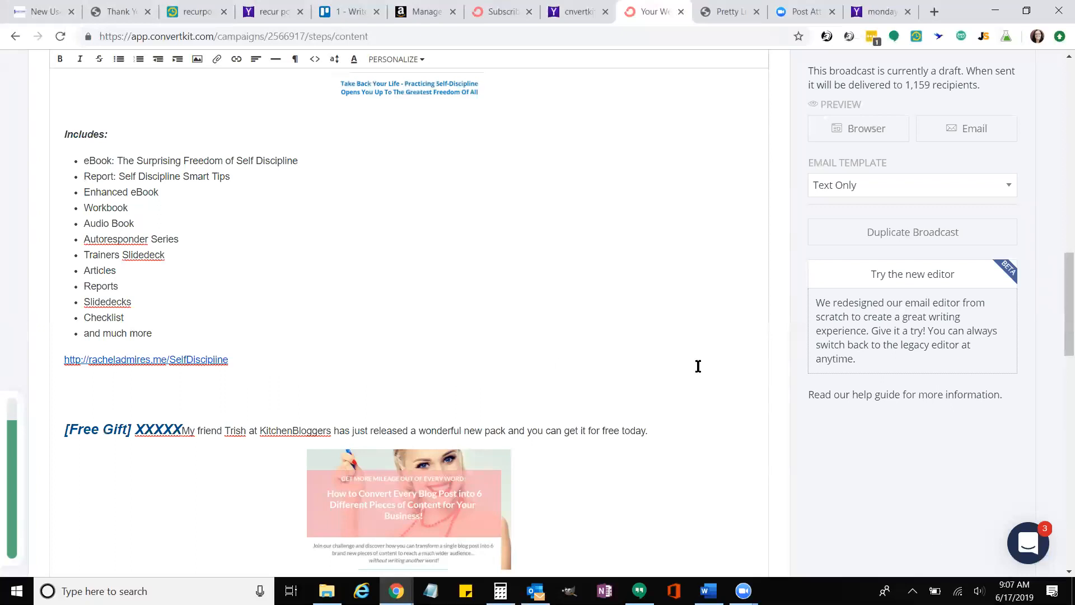
scroll(708, 369, down, 5)
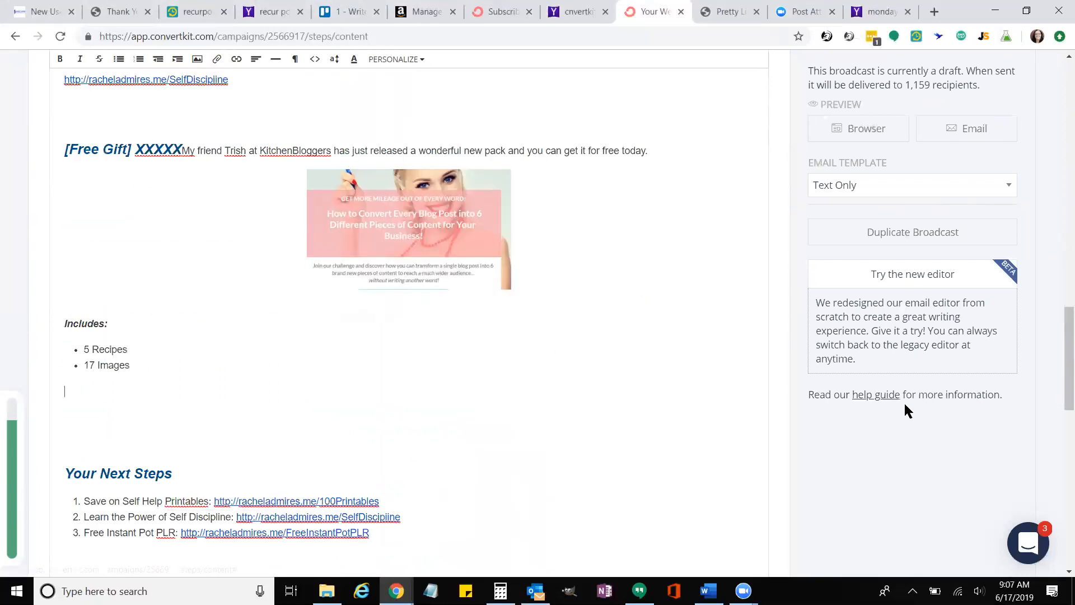
scroll(904, 401, down, 9)
scroll(952, 456, down, 6)
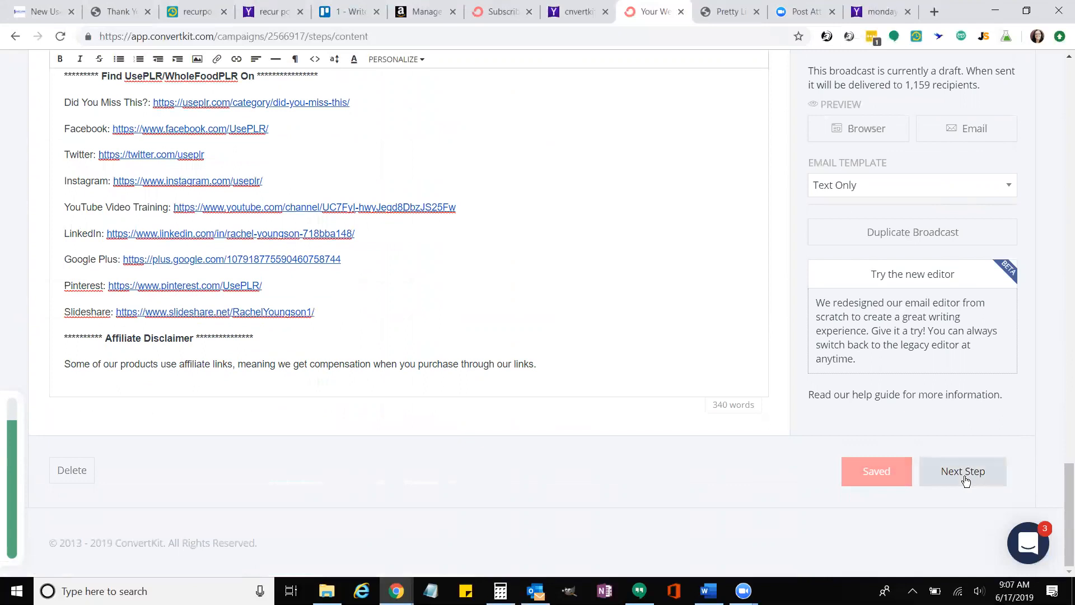
scroll(985, 516, up, 20)
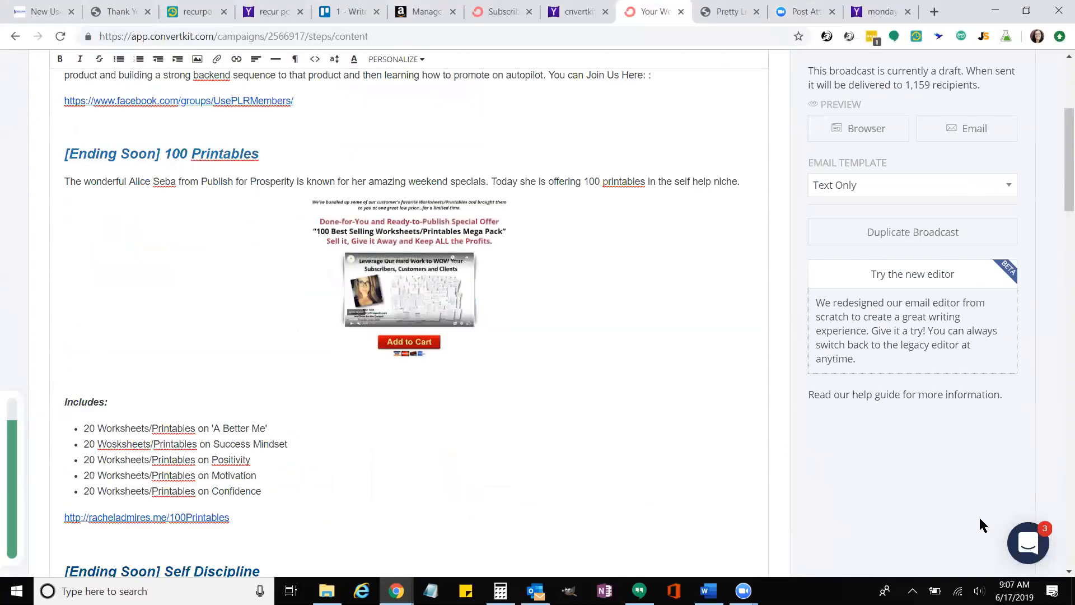
click(1003, 109)
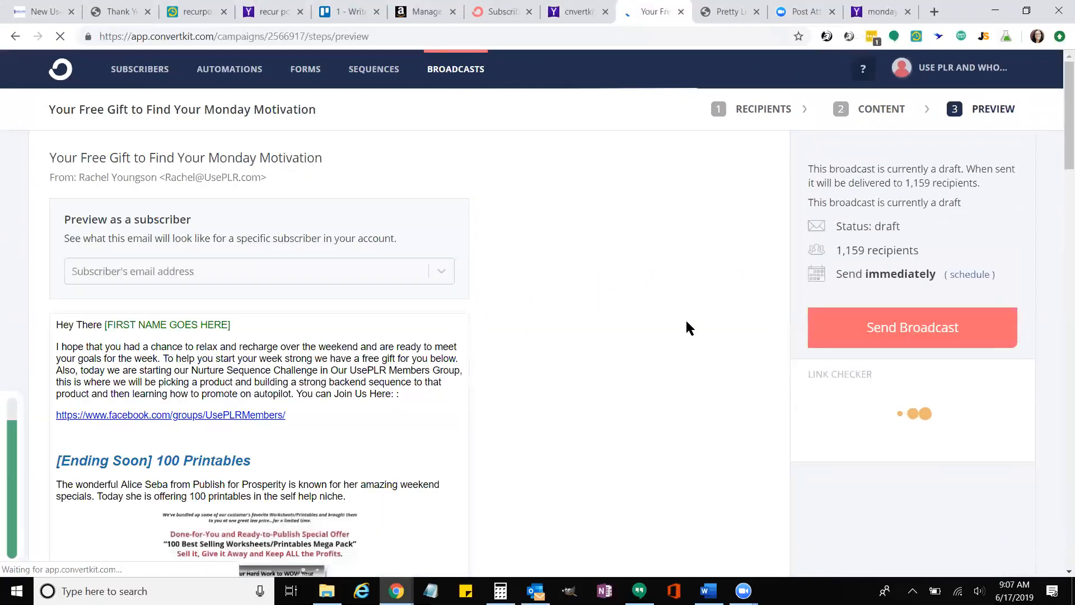
scroll(653, 352, down, 3)
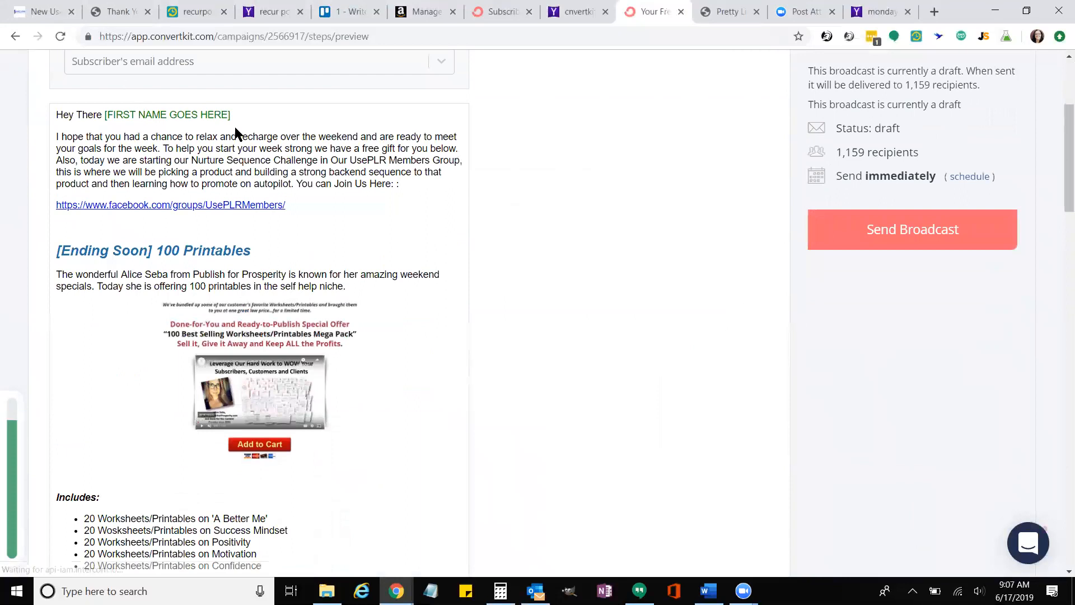
scroll(523, 305, down, 5)
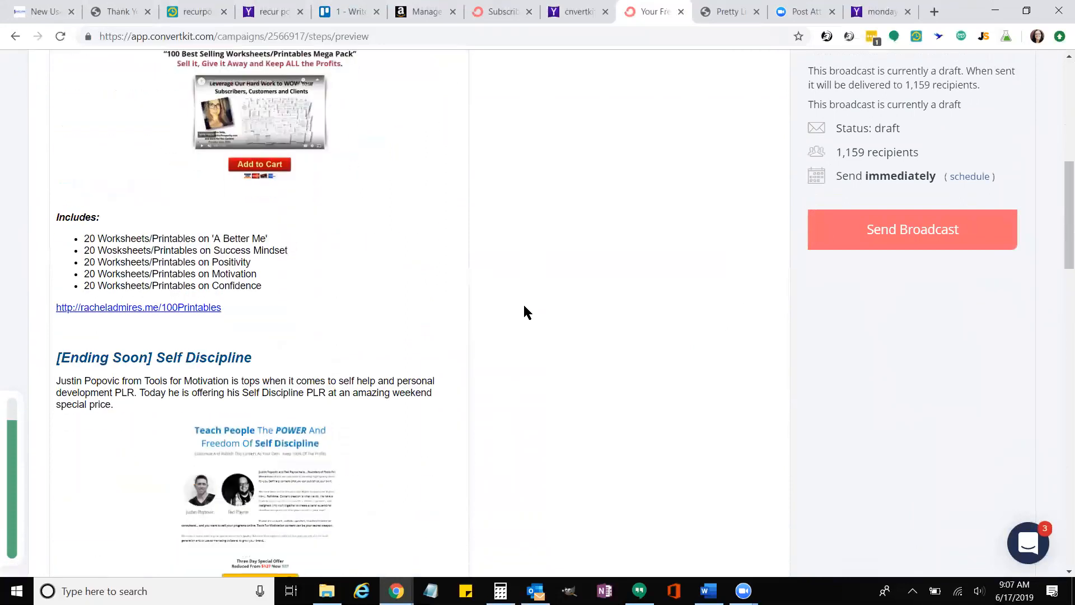
scroll(524, 306, down, 9)
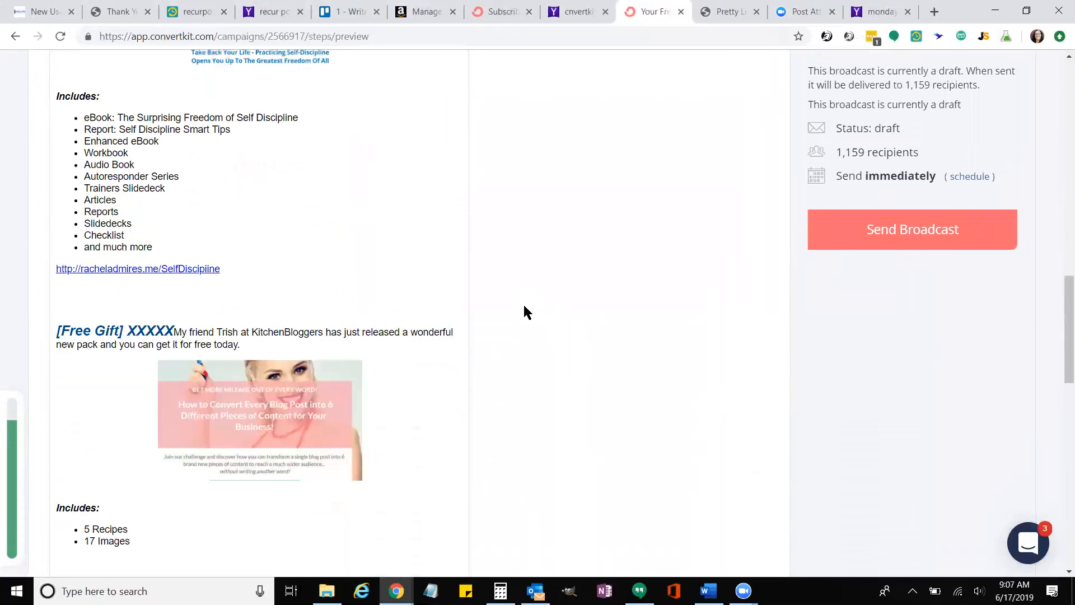
scroll(525, 310, down, 10)
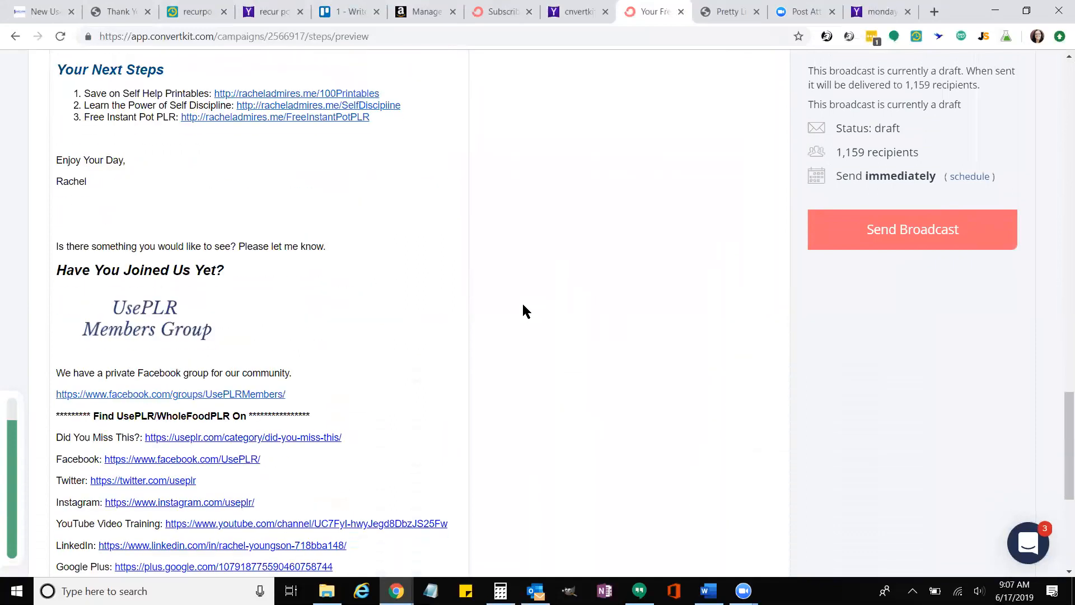
scroll(523, 307, down, 6)
scroll(509, 341, up, 12)
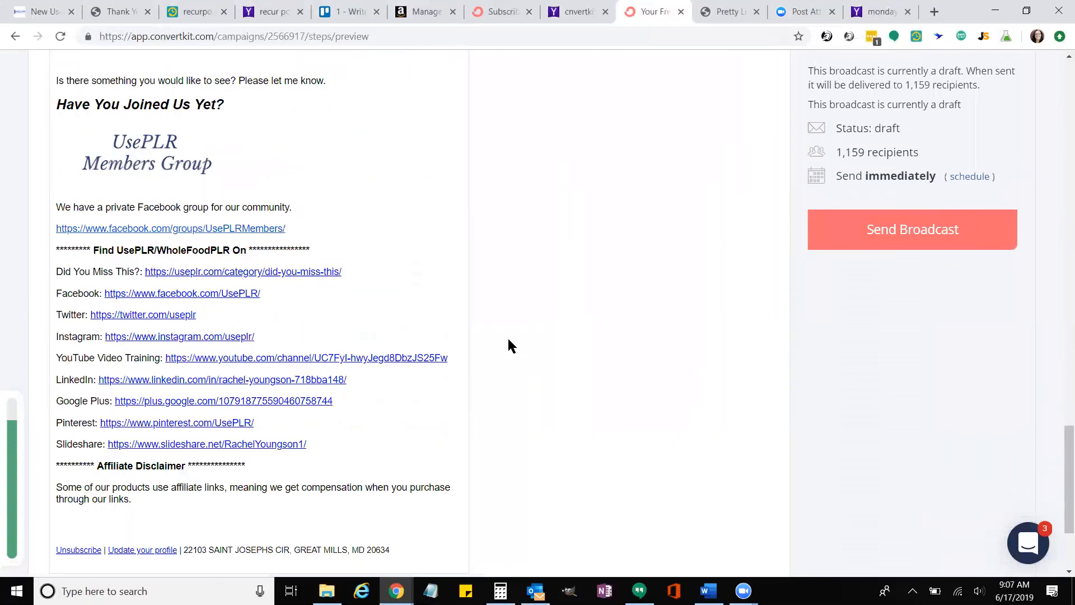
scroll(509, 340, up, 12)
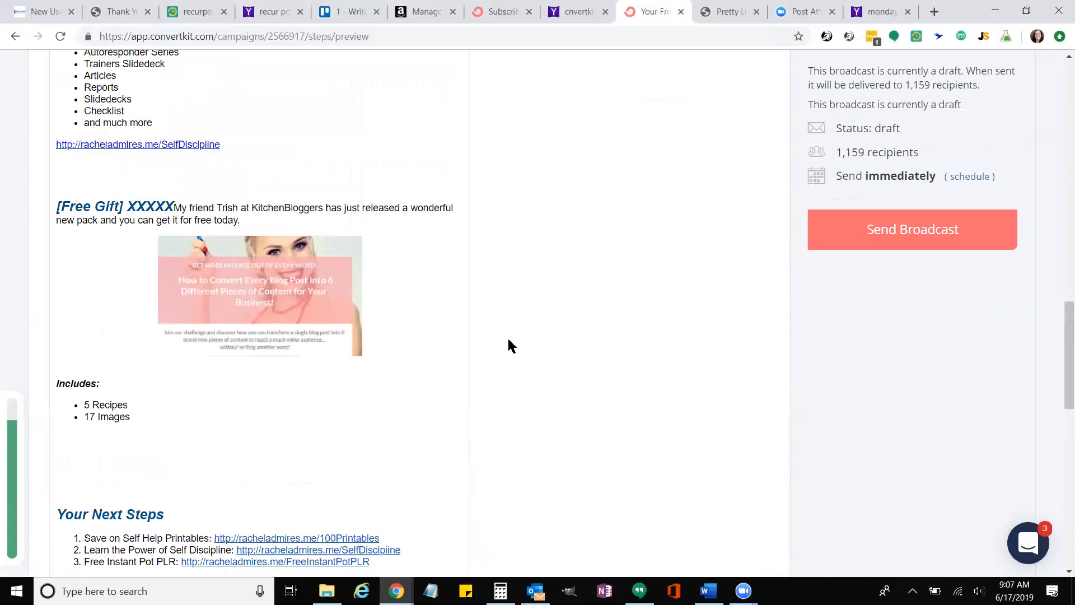
scroll(511, 346, up, 3)
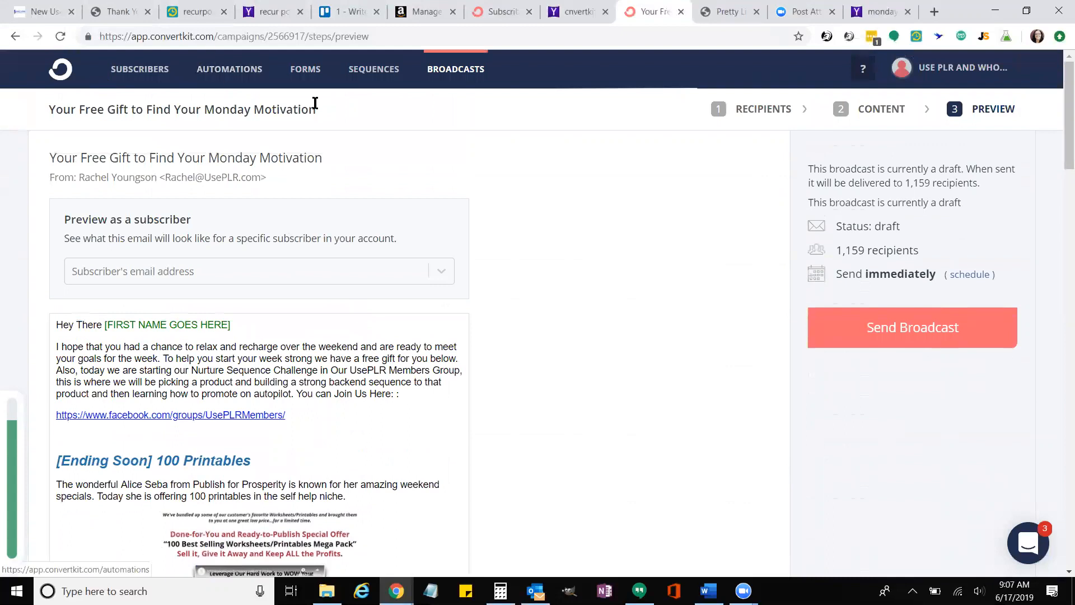
Open the Sequences page in a new browser tab and open the "Copy of test" sequence
middle_click(373, 77)
click(664, 15)
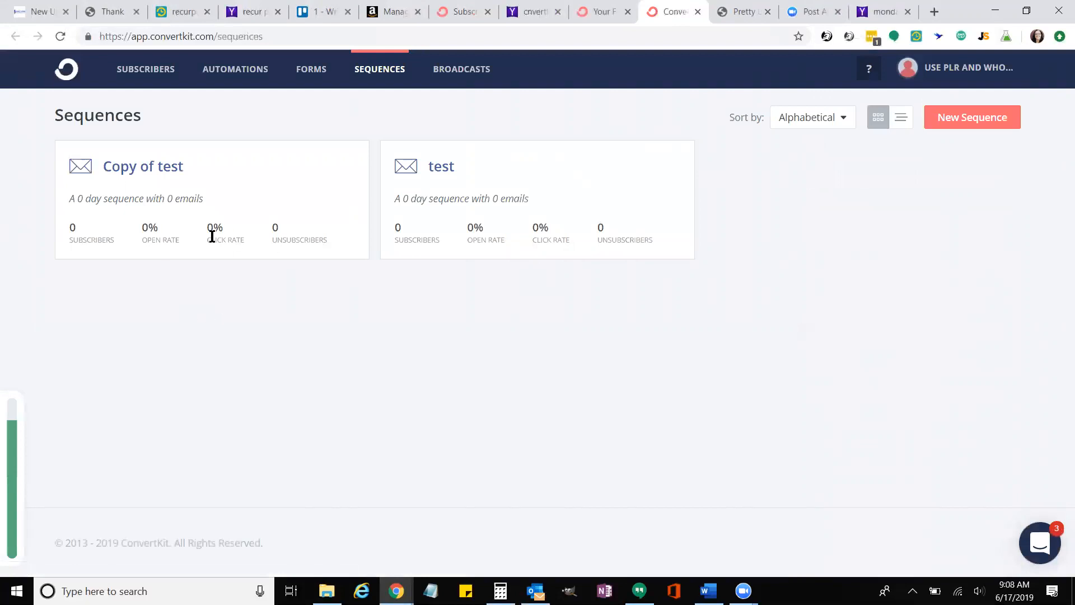
click(169, 168)
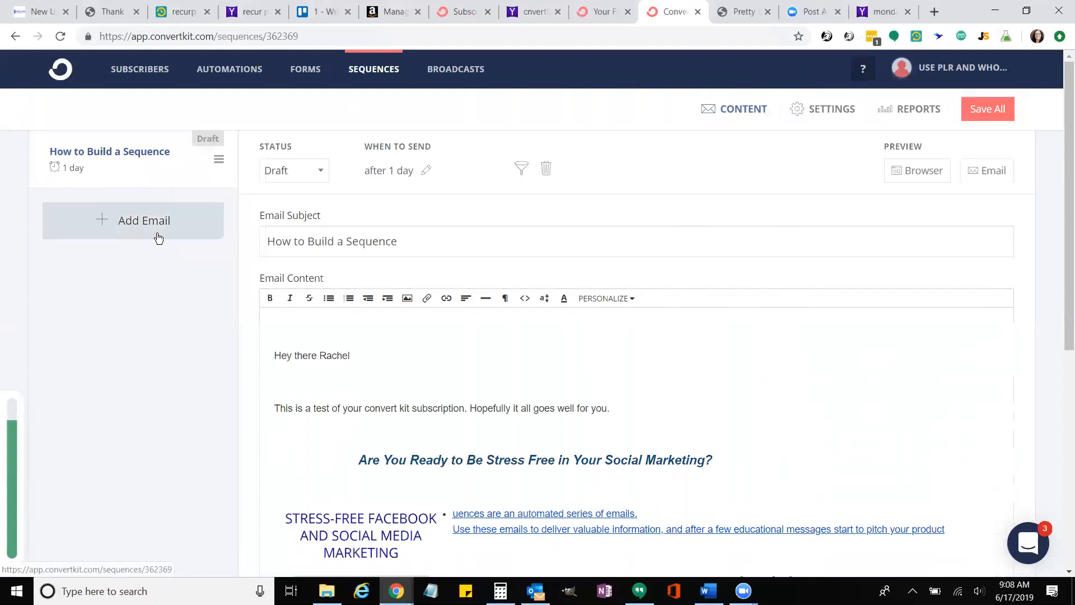
Add three new blank emails to the sequence below "How to Build a Sequence"
click(116, 220)
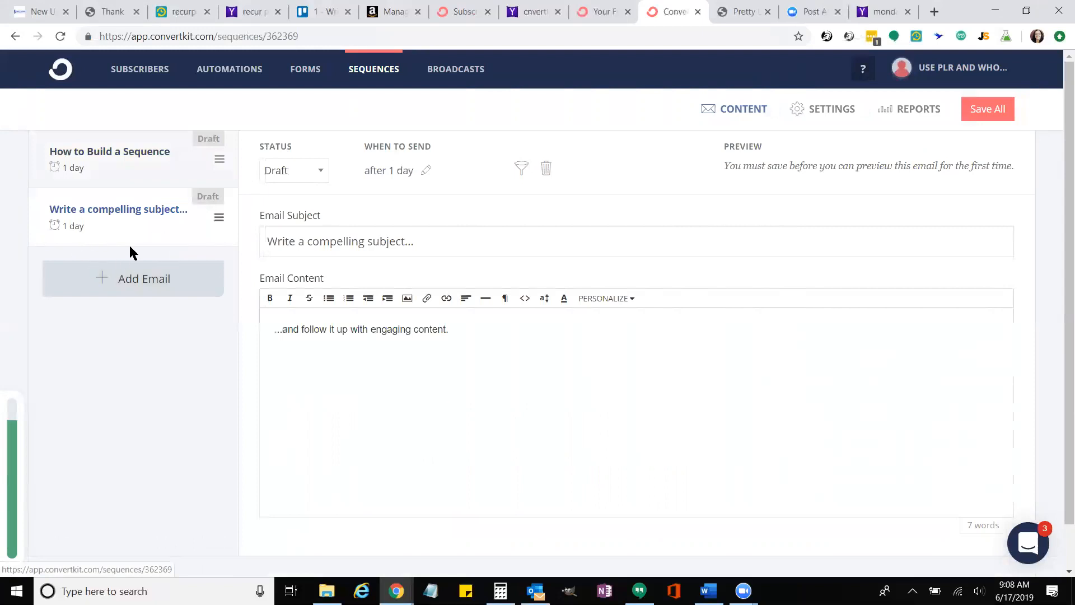
click(127, 279)
click(128, 337)
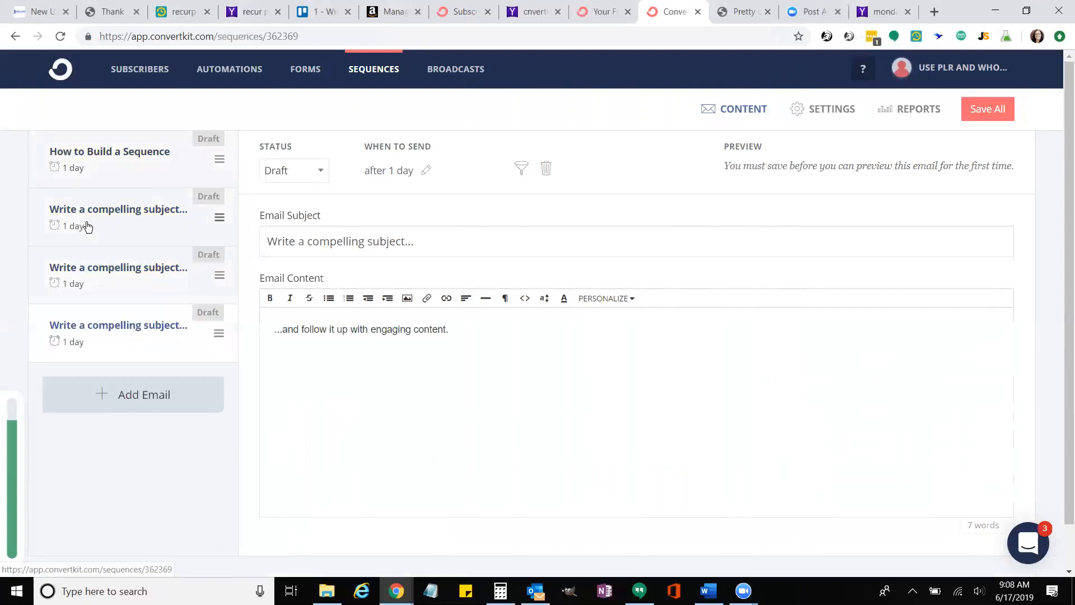
Reorder the sequence's emails so the three new ones come first and "How to Build a Sequence" comes last
drag(82, 226, 124, 168)
drag(116, 207, 121, 160)
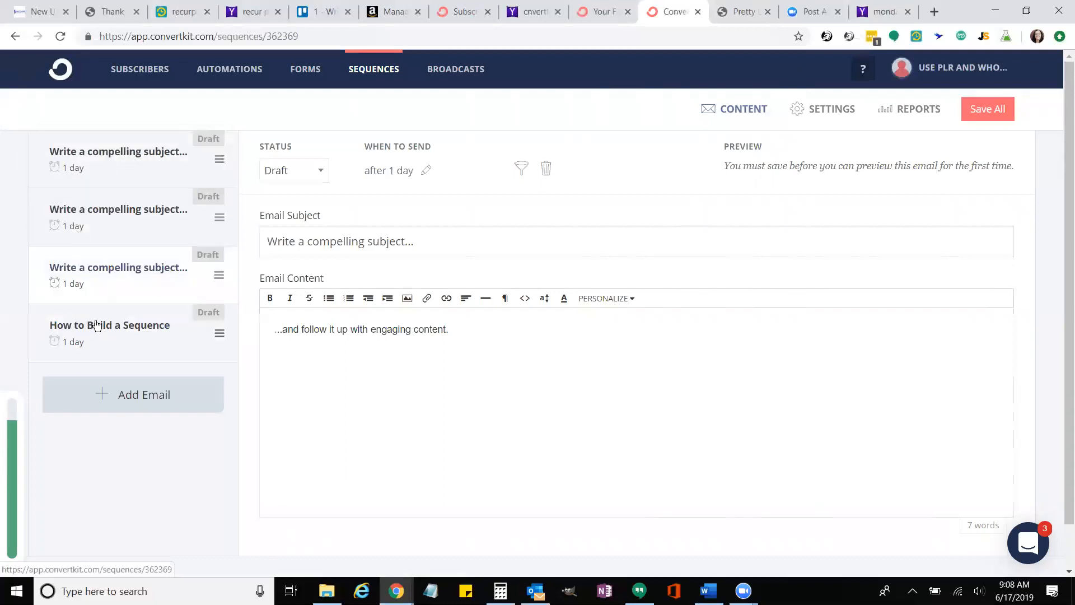
drag(109, 326, 104, 151)
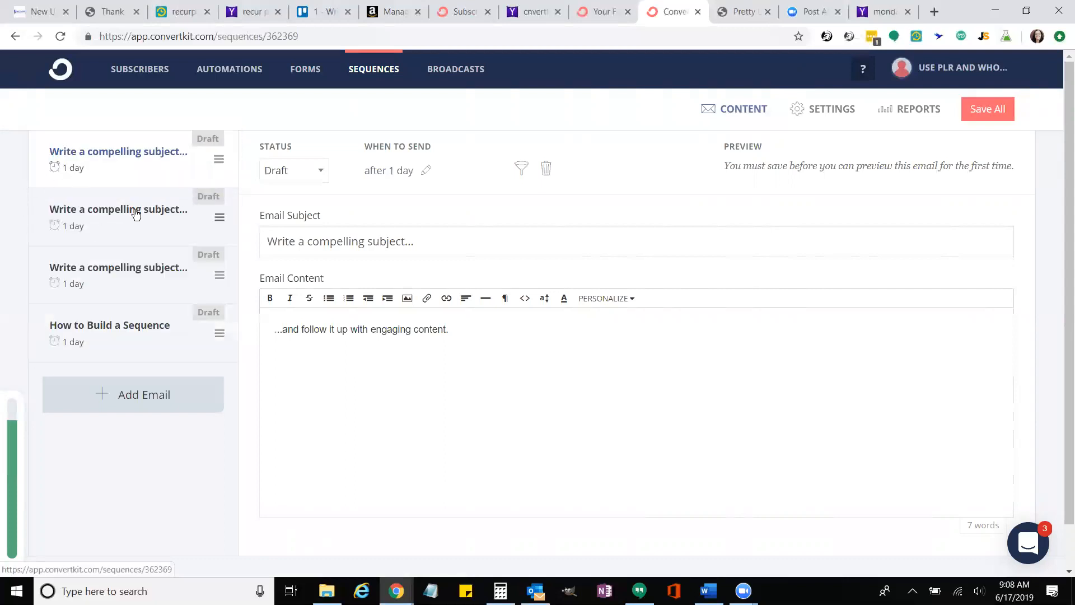
drag(121, 337, 122, 168)
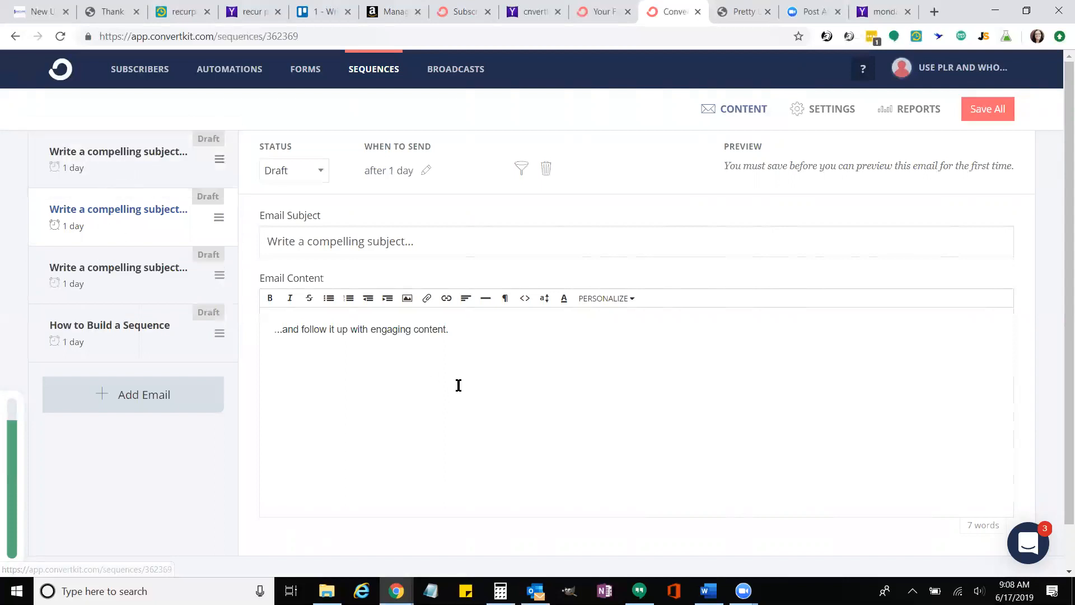
View the HTML source of the second email's content and return to the visual editor
scroll(436, 387, down, 1)
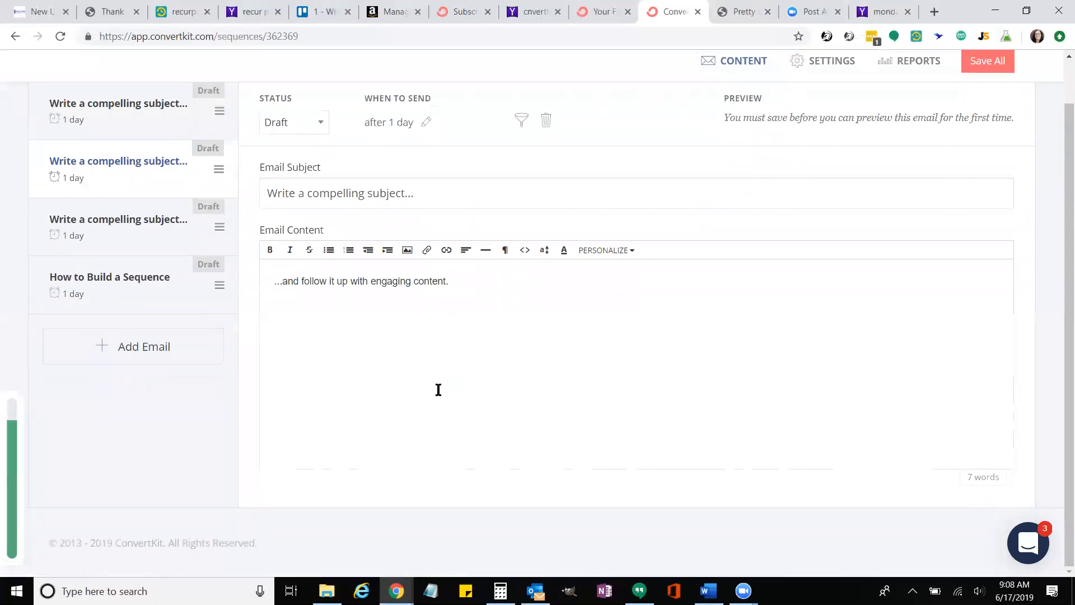
click(338, 297)
click(525, 253)
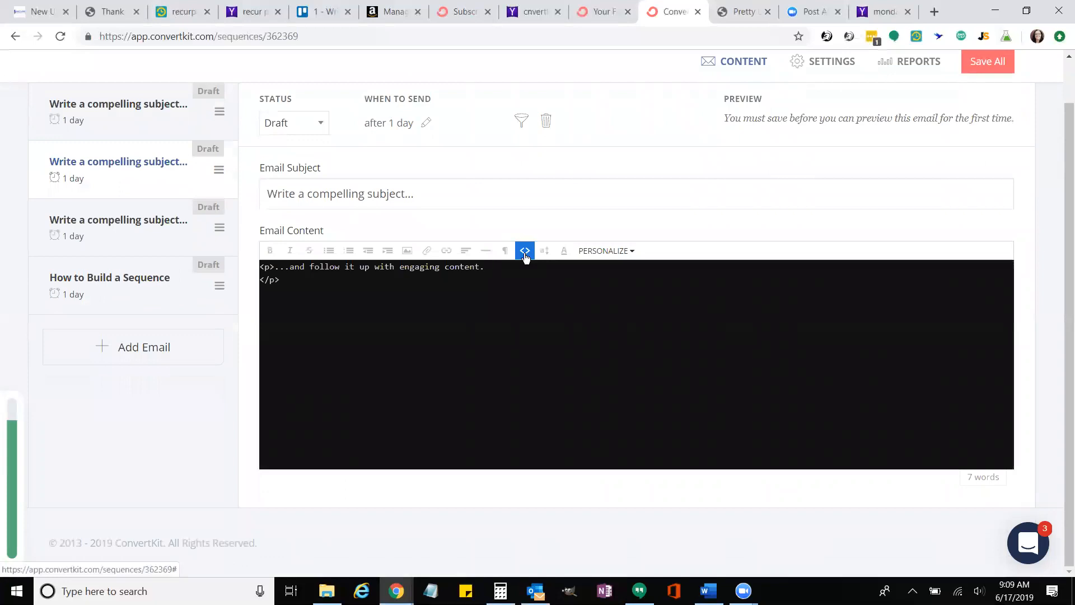
click(525, 253)
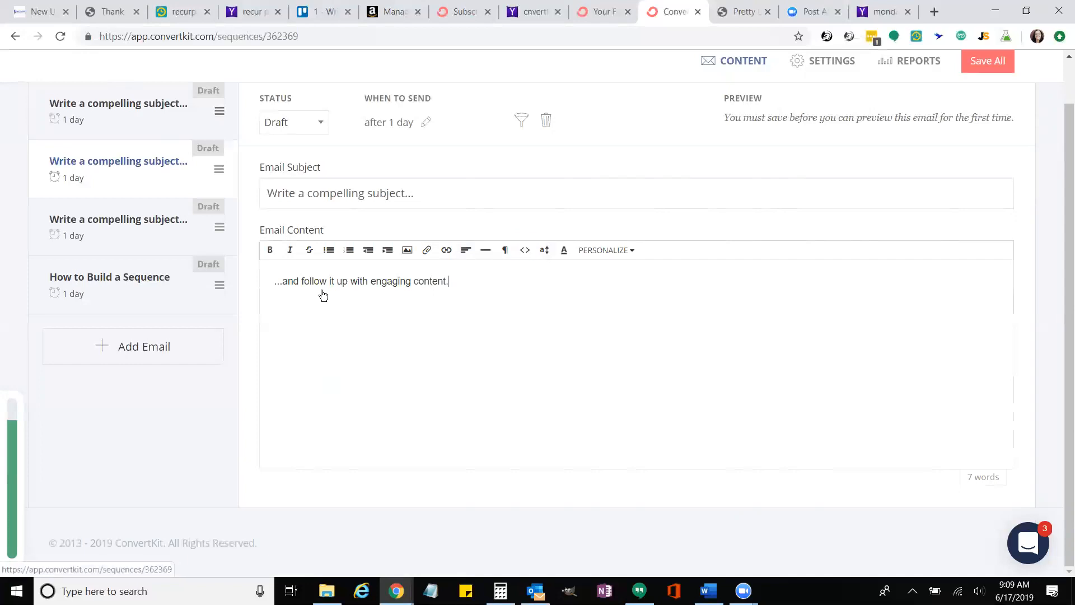
scroll(324, 295, up, 1)
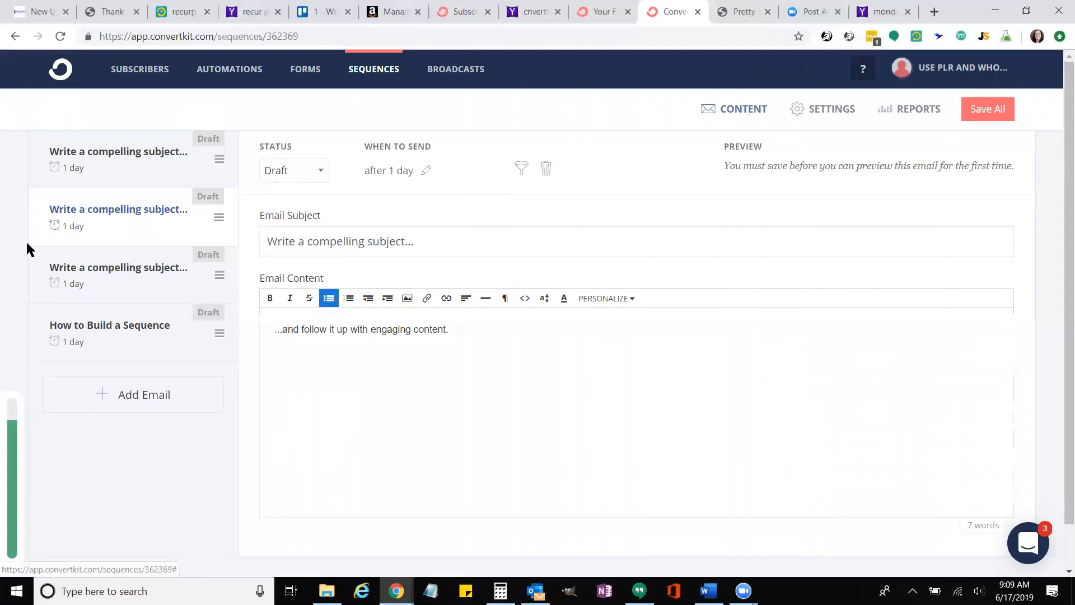
Leave the sequence editor for the Forms page and look over the signup chart and the landing page forms
click(298, 70)
click(604, 115)
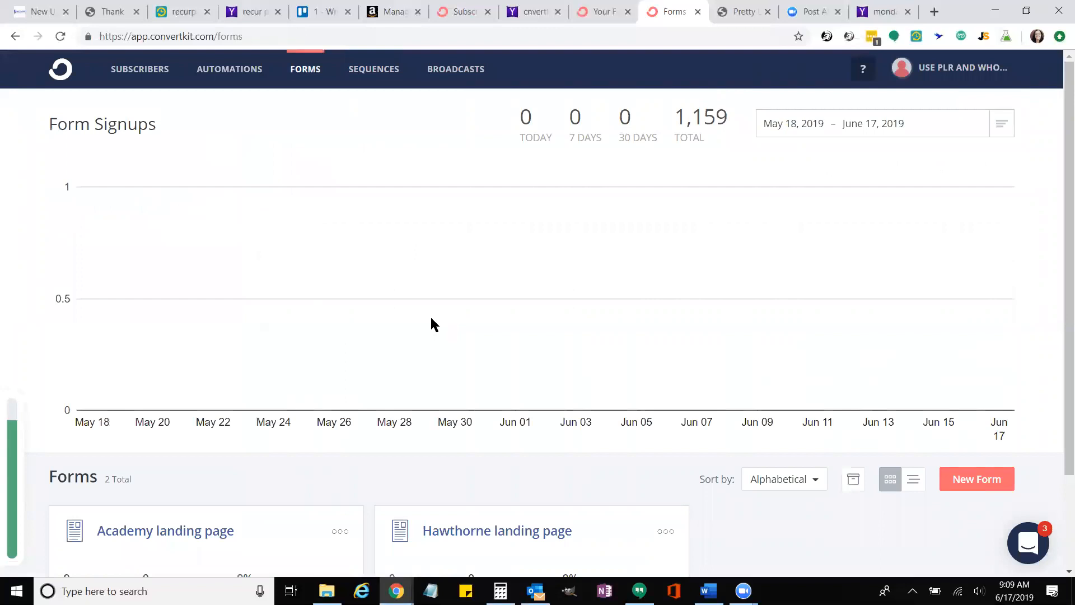
scroll(432, 324, down, 2)
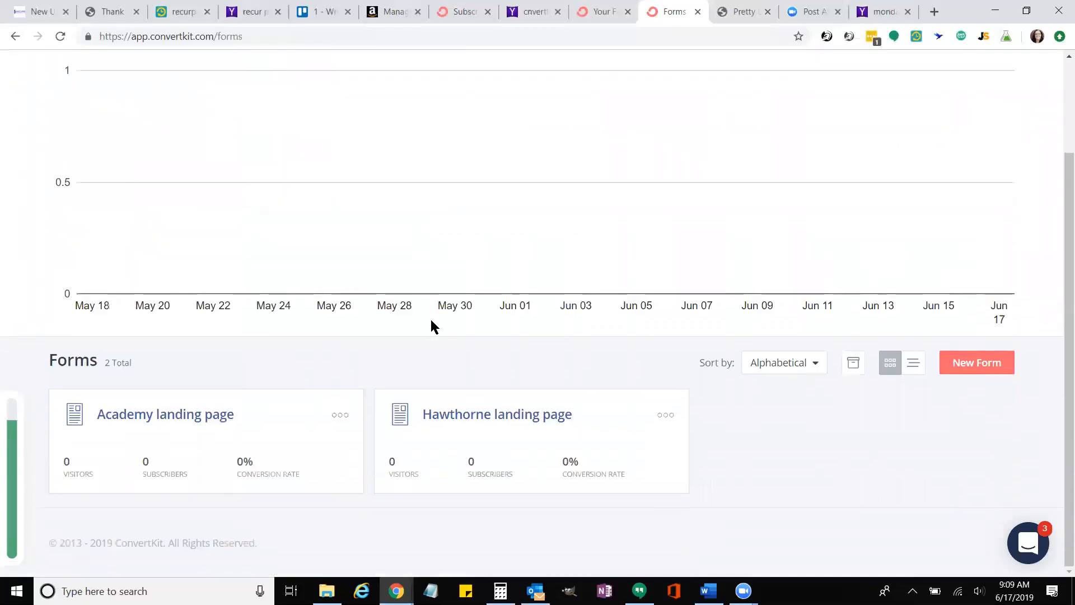
scroll(432, 322, up, 2)
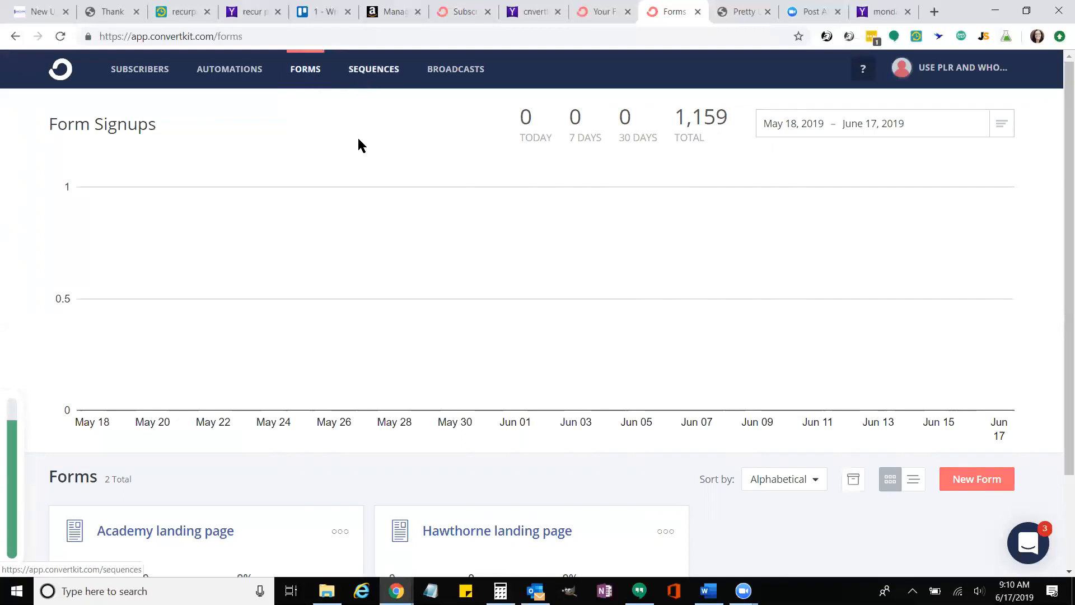
Open the Automations page and look through the existing visual automations
click(222, 69)
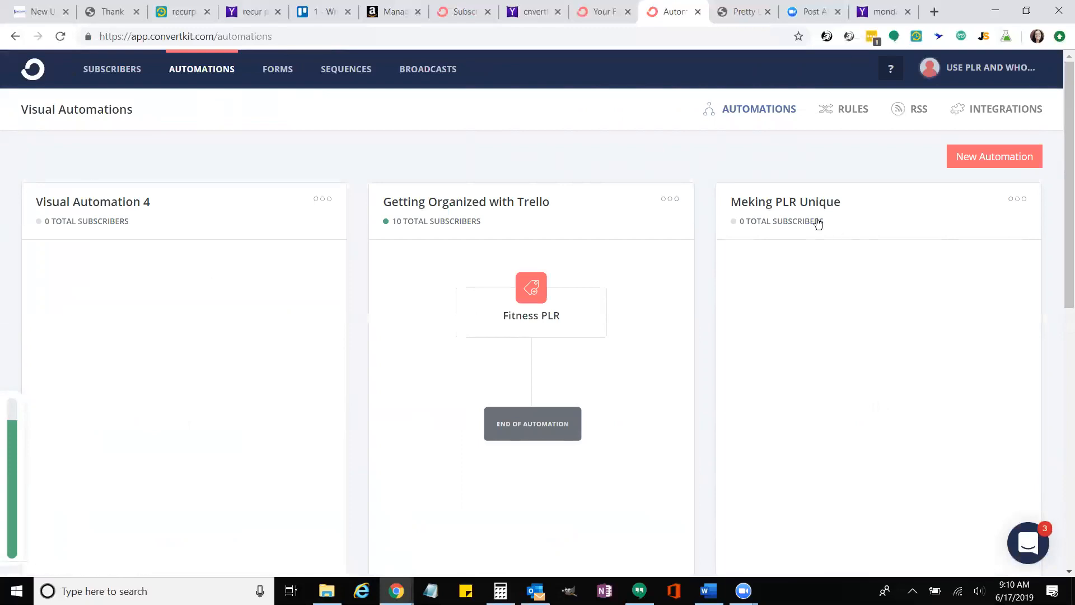
scroll(588, 328, down, 7)
scroll(588, 329, up, 7)
click(744, 591)
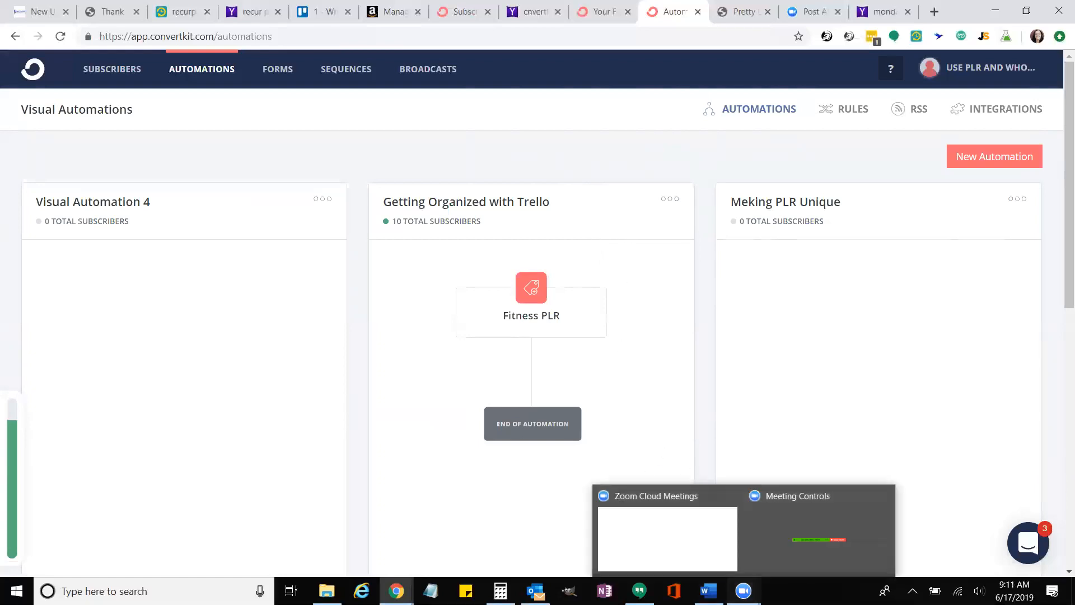
click(794, 548)
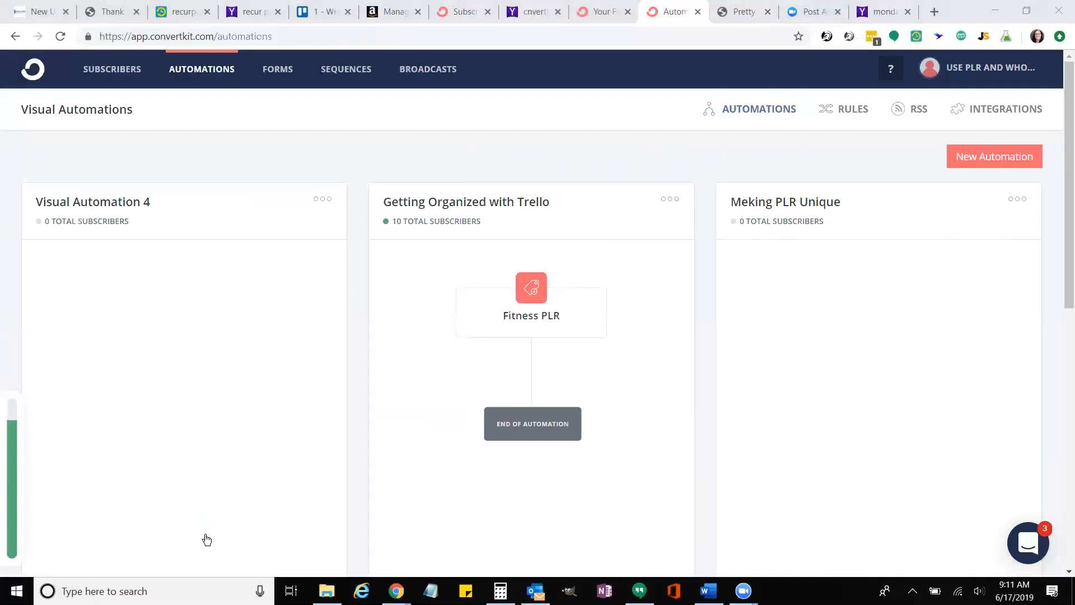